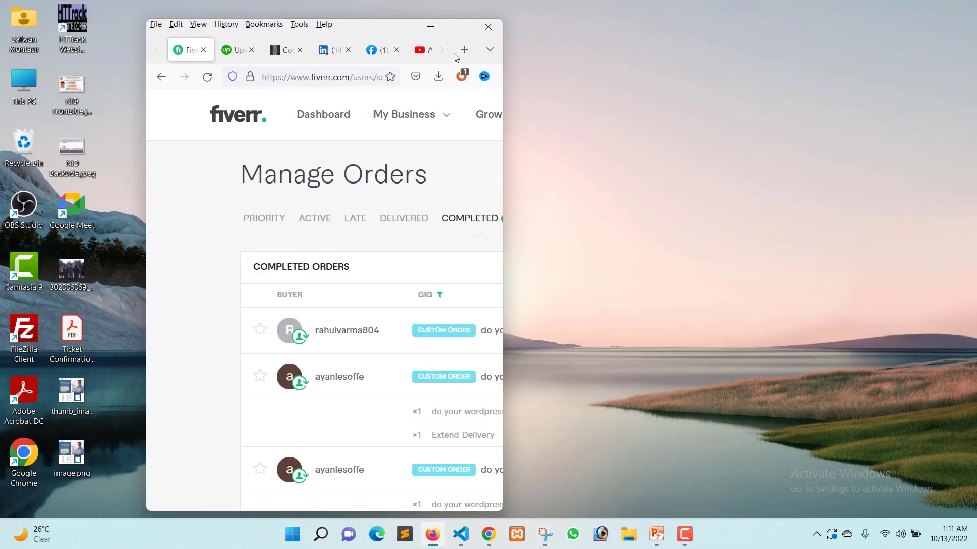
Maximize the browser and open the Mindtickle site from its WordPress admin in a new tab.
click(467, 24)
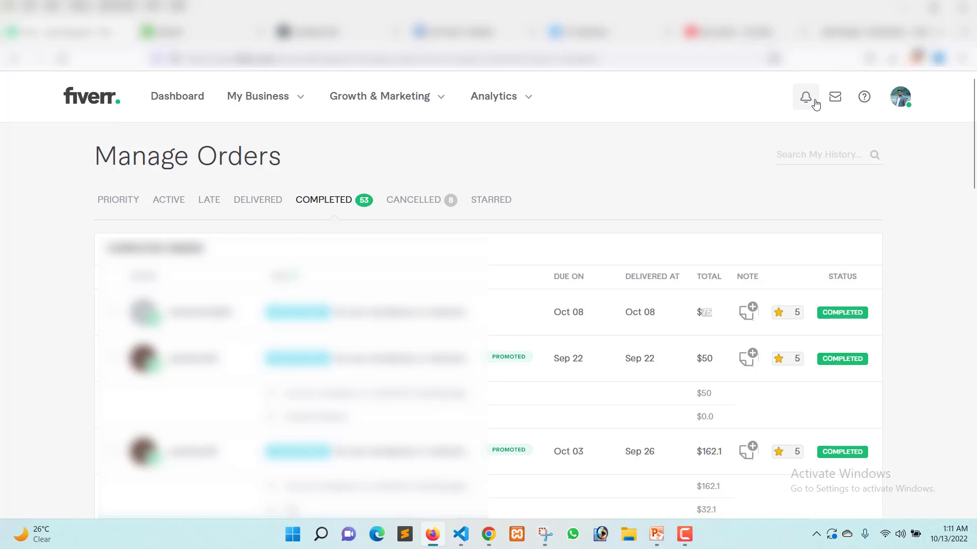
click(867, 32)
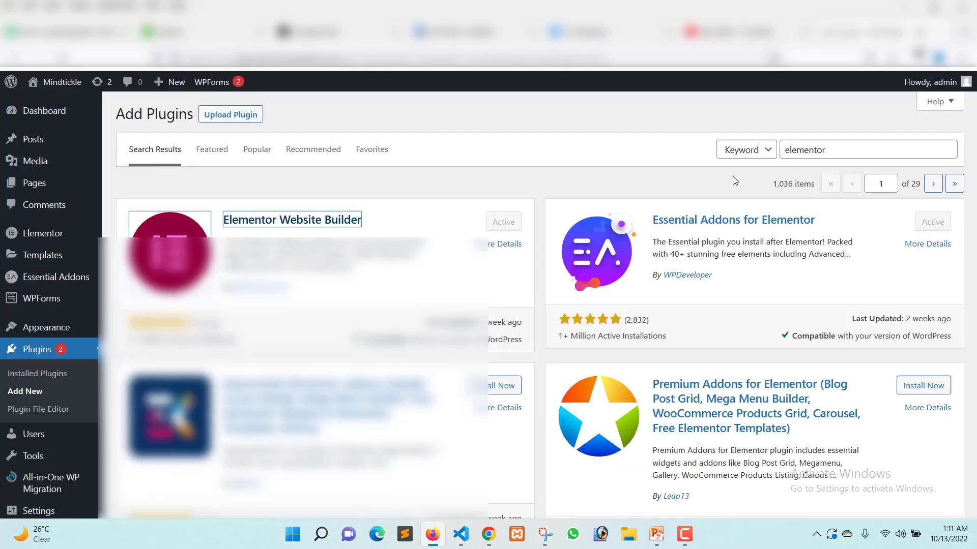
mouse_move(67, 87)
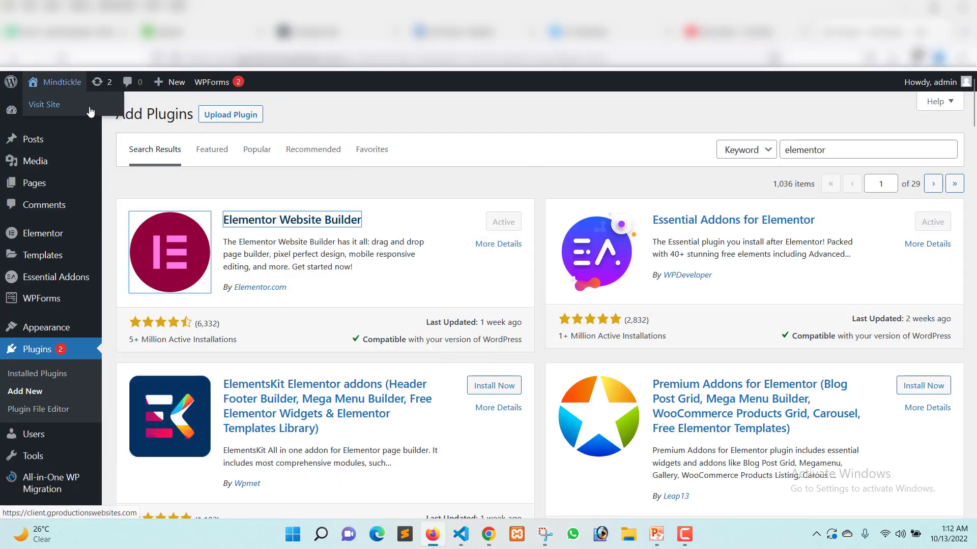
click(47, 105)
right_click(47, 105)
click(64, 109)
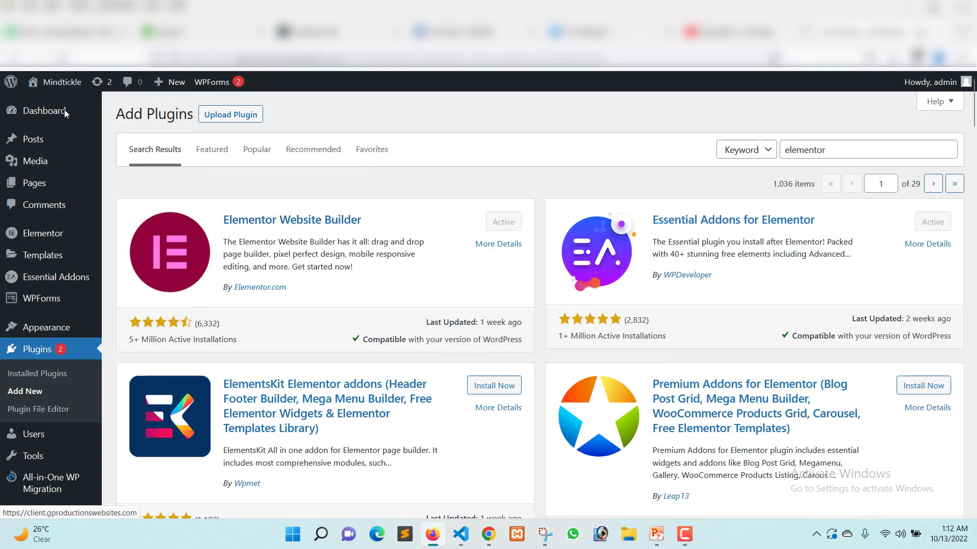
click(882, 36)
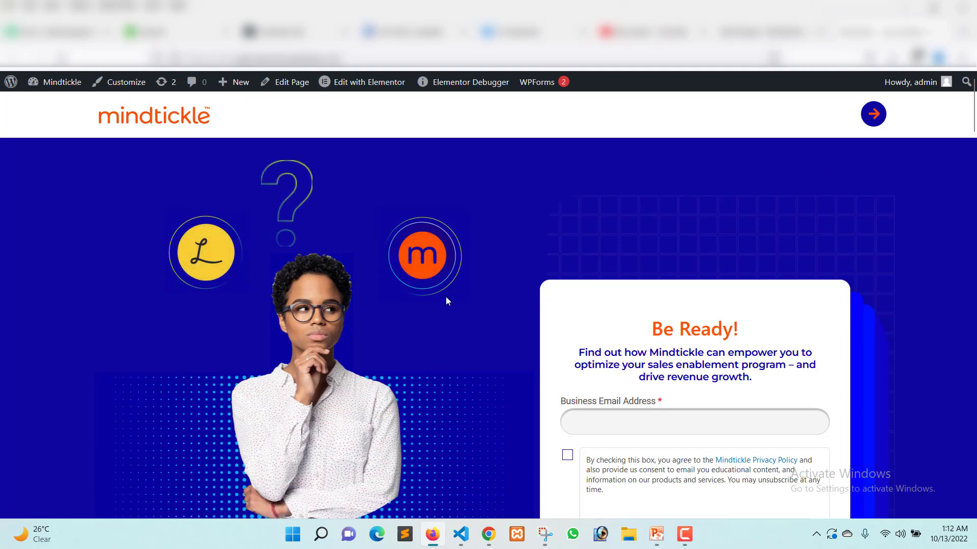
Look through the whole Mindtickle landing page, from the hero section down to the footer and back up.
scroll(445, 301, down, 2)
scroll(265, 311, down, 20)
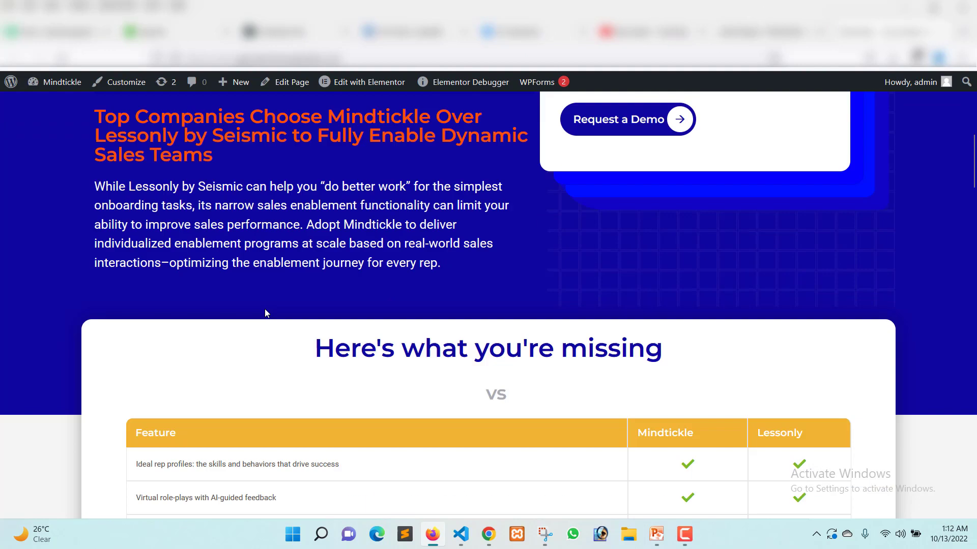
scroll(265, 313, down, 20)
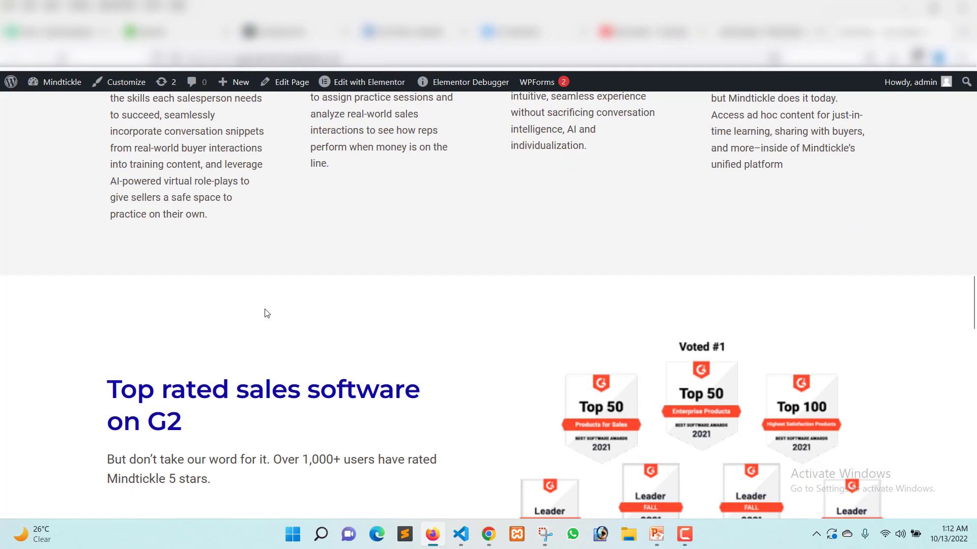
scroll(264, 313, up, 1)
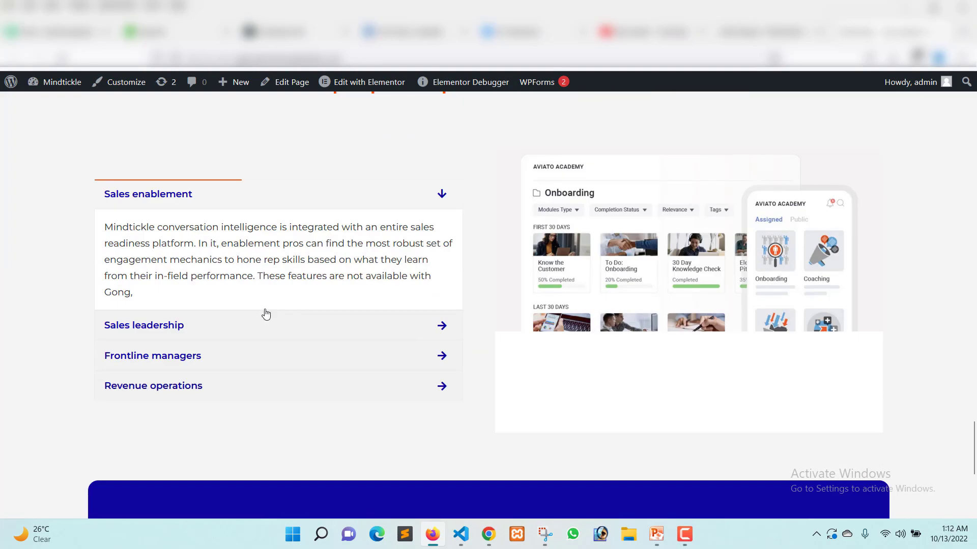
scroll(265, 313, down, 5)
scroll(265, 313, up, 4)
scroll(264, 313, down, 4)
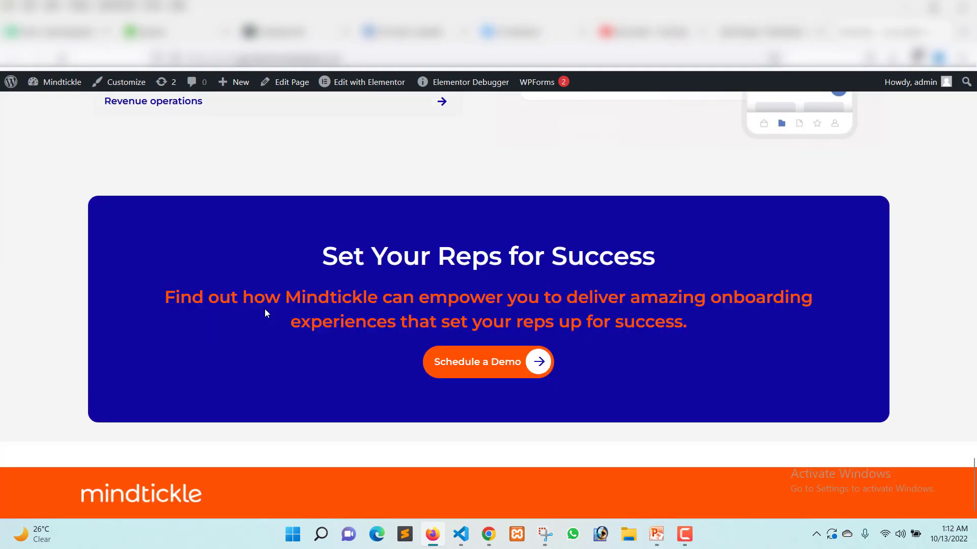
scroll(267, 309, up, 20)
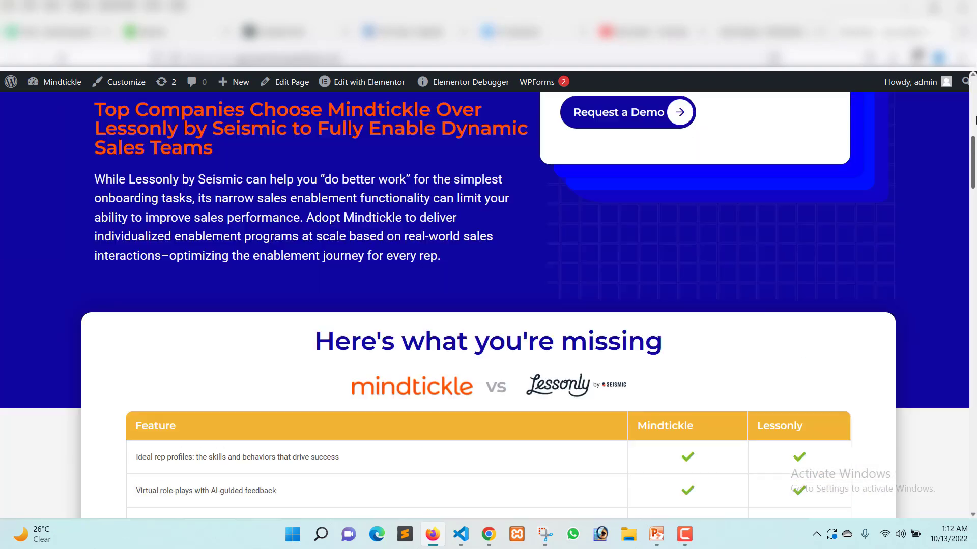
Examine the demo request form, the four reasons, the statistics and the testimonial section of the landing page.
scroll(456, 287, down, 5)
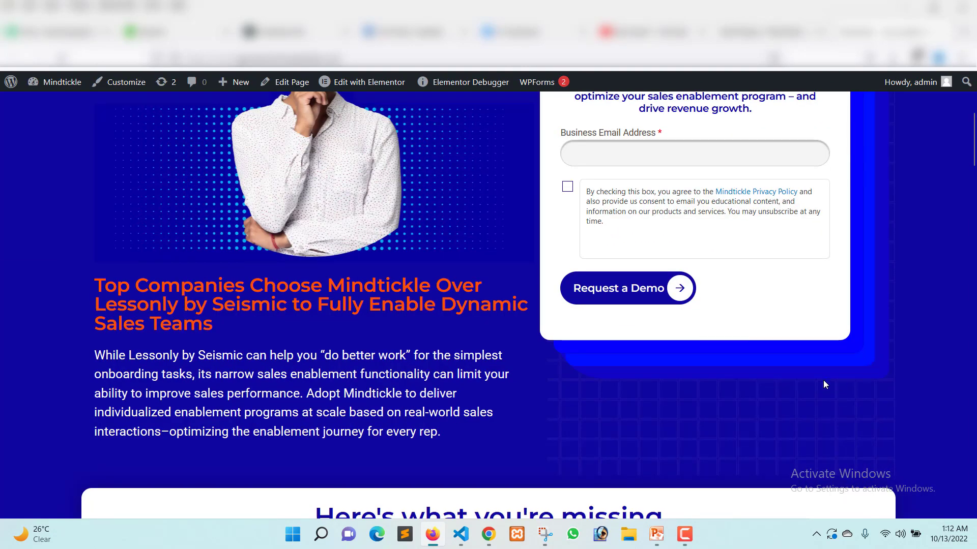
scroll(824, 385, up, 3)
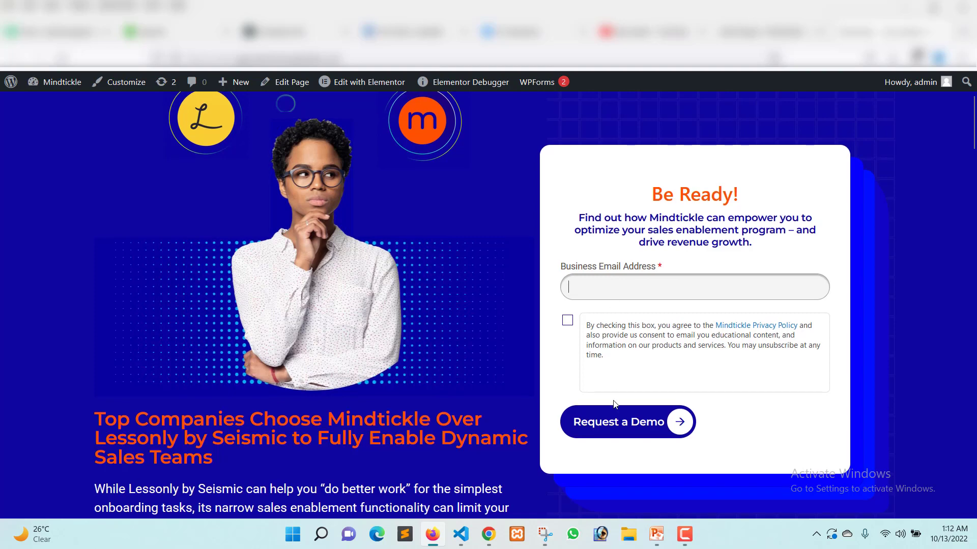
scroll(634, 290, down, 3)
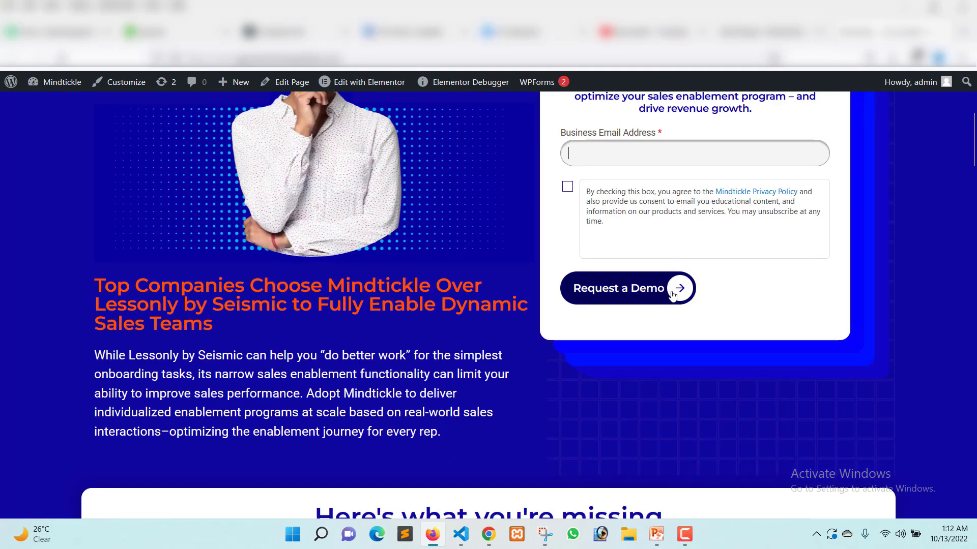
scroll(292, 368, down, 3)
scroll(292, 368, down, 15)
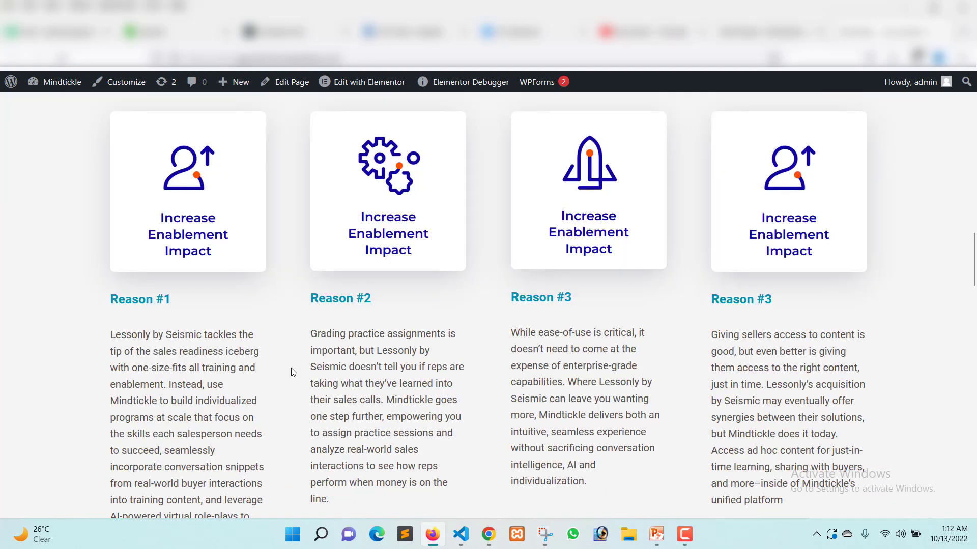
scroll(292, 372, down, 20)
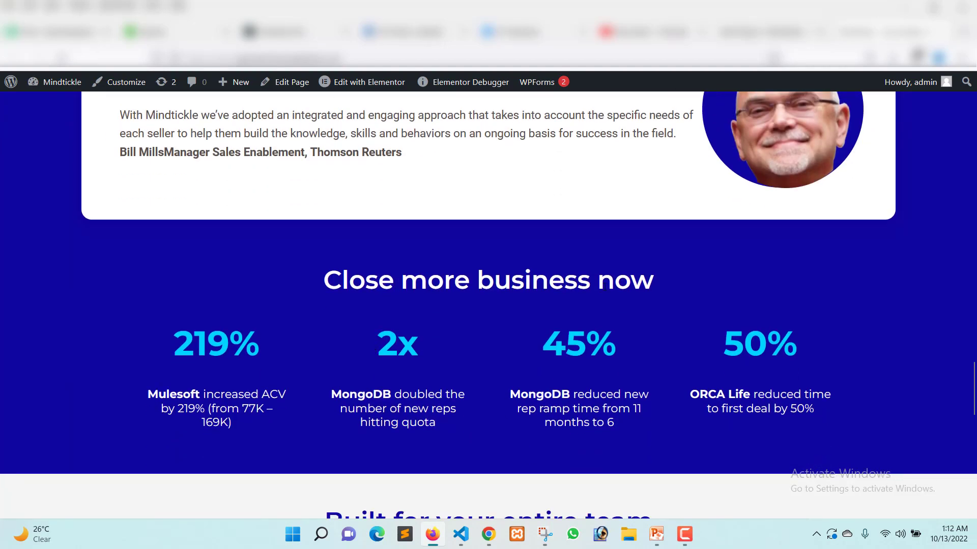
scroll(759, 335, up, 5)
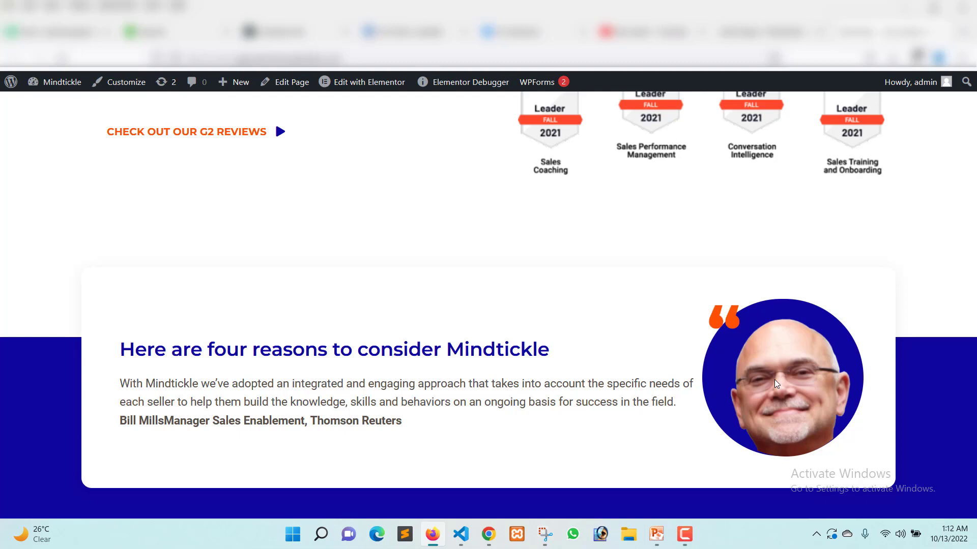
scroll(541, 295, up, 15)
Highlight the landing page's header and hero content to inspect its layout, and clear the selection.
click(541, 296)
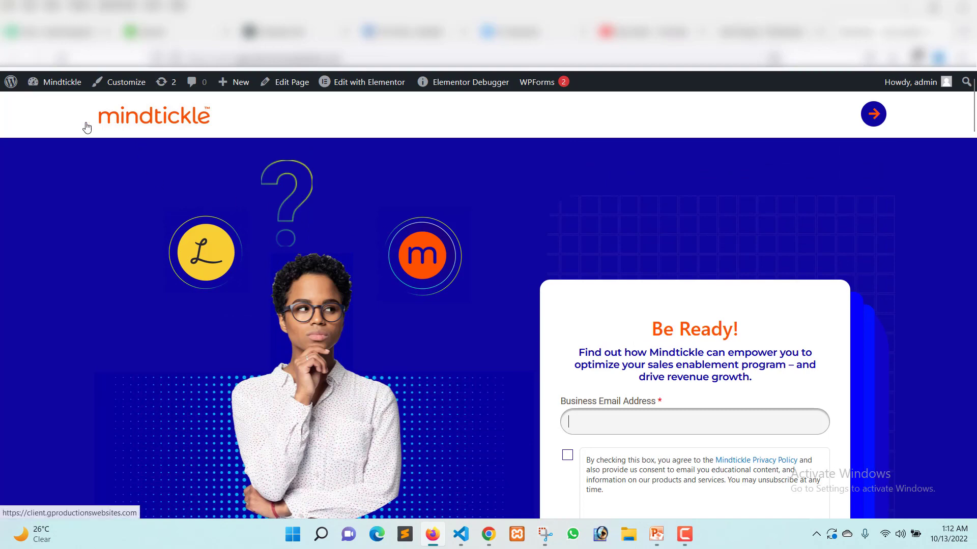
drag(56, 116, 169, 204)
click(163, 191)
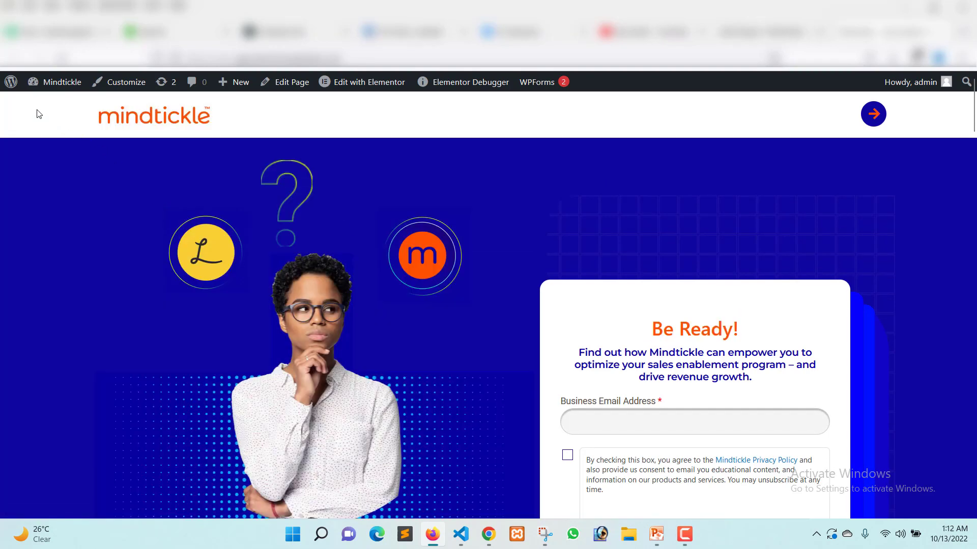
drag(39, 114, 922, 188)
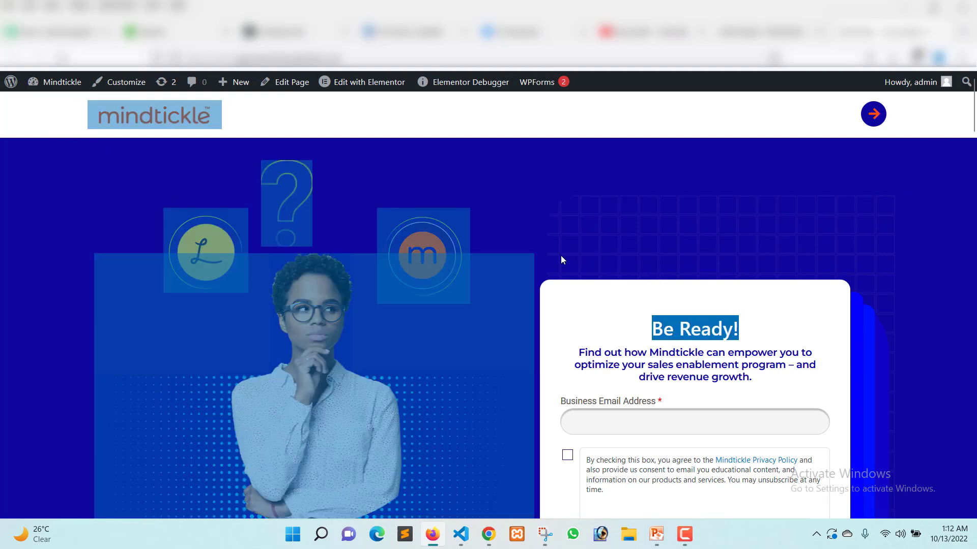
click(516, 206)
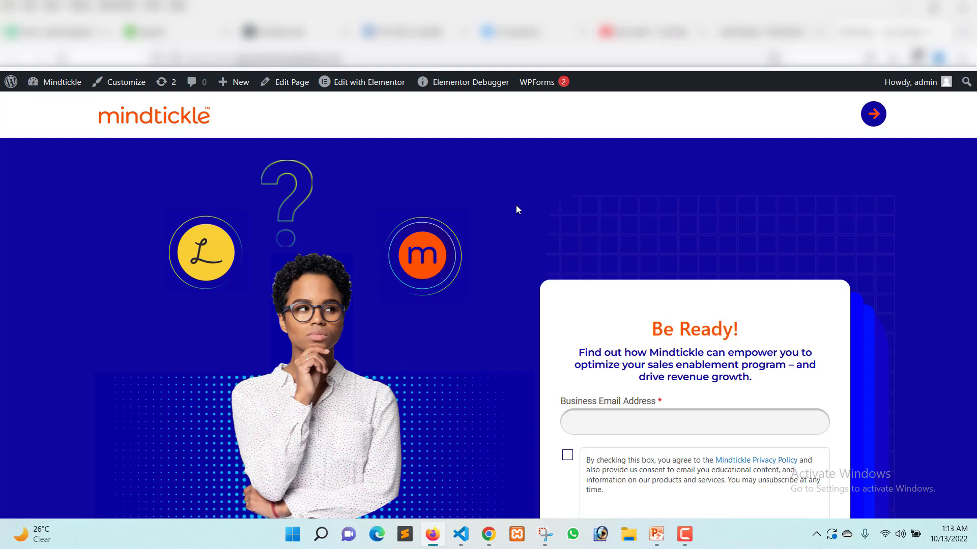
scroll(770, 232, down, 4)
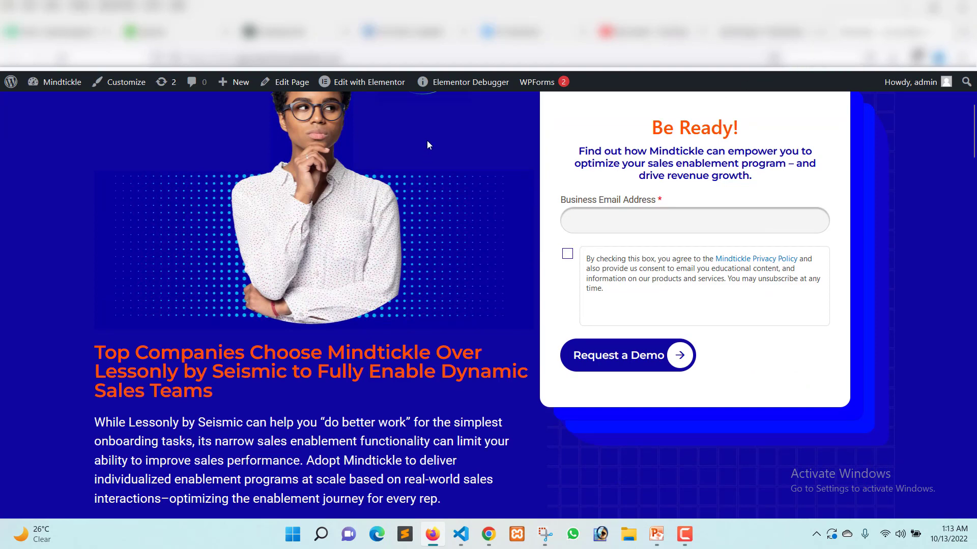
Return to the WordPress admin tab and review the sidebar entries from Dashboard through Plugins.
right_click(349, 89)
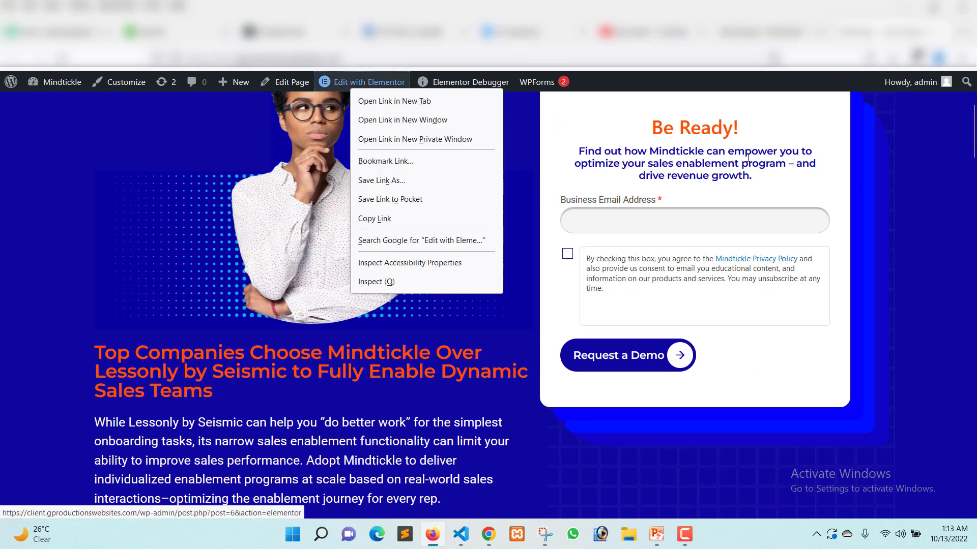
click(878, 187)
click(767, 36)
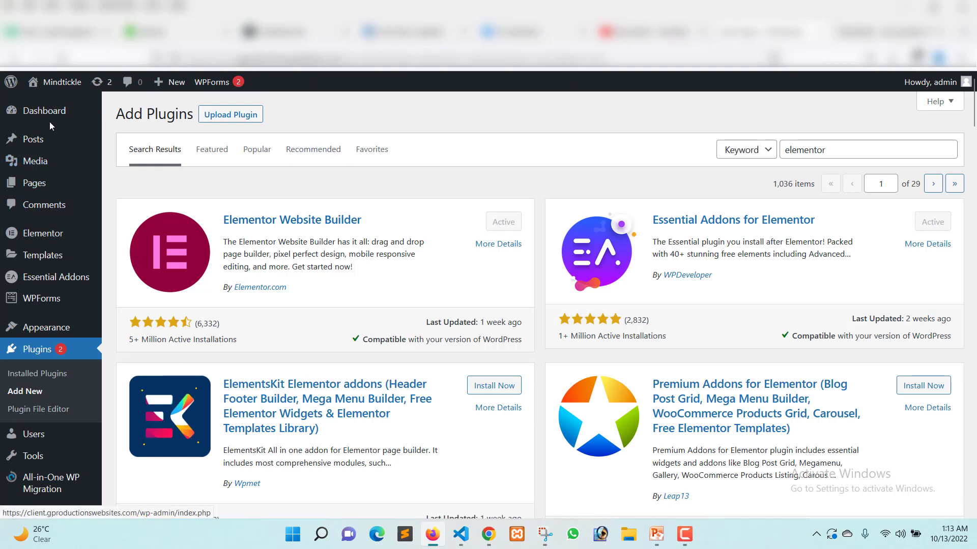
mouse_move(77, 118)
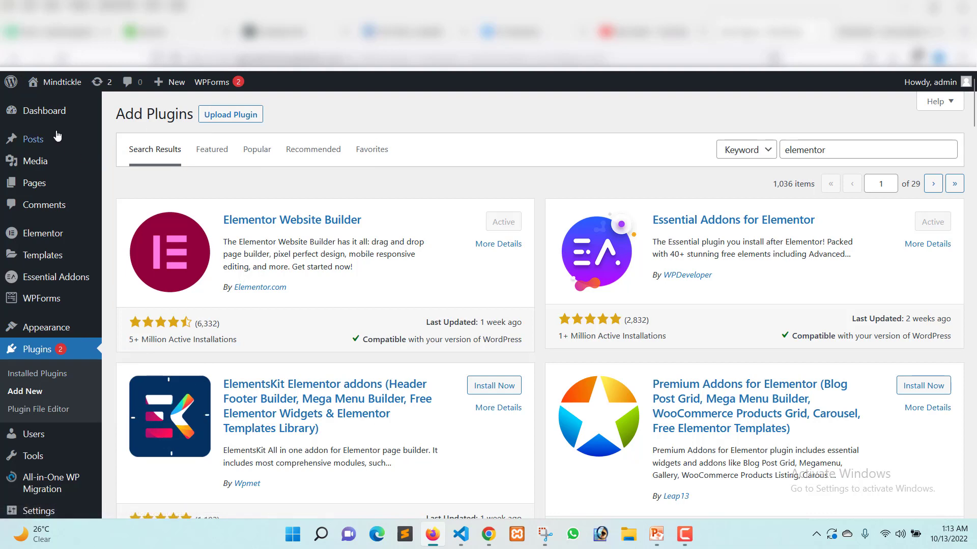
mouse_move(45, 114)
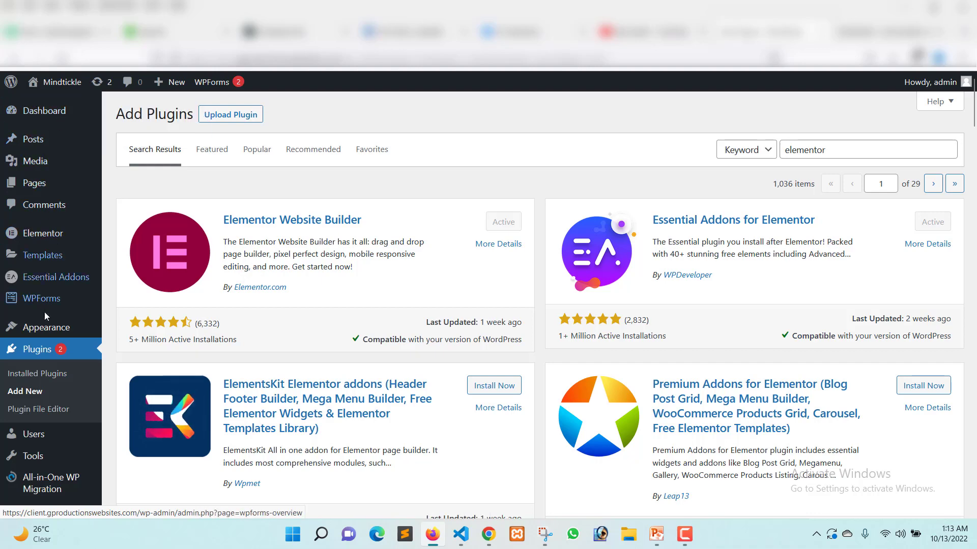
scroll(38, 346, down, 2)
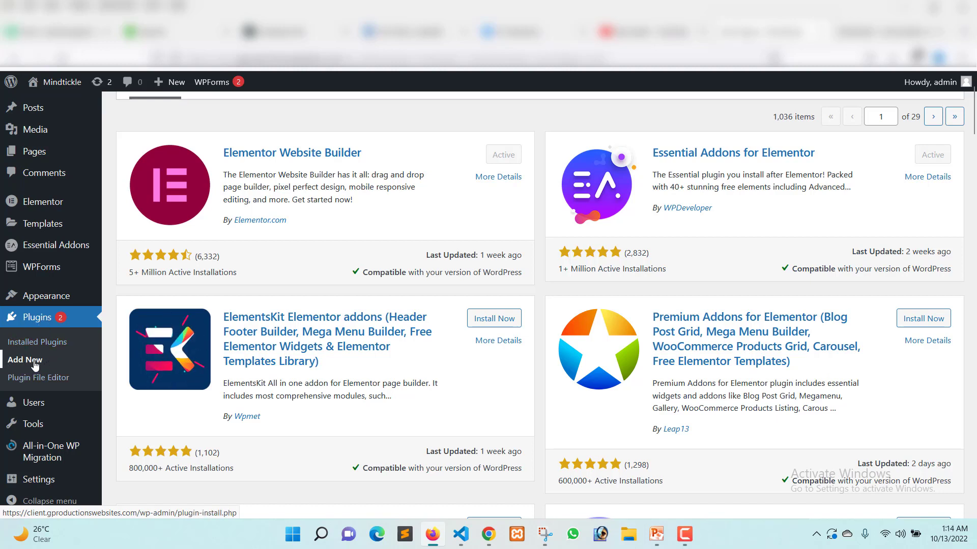
scroll(21, 364, up, 2)
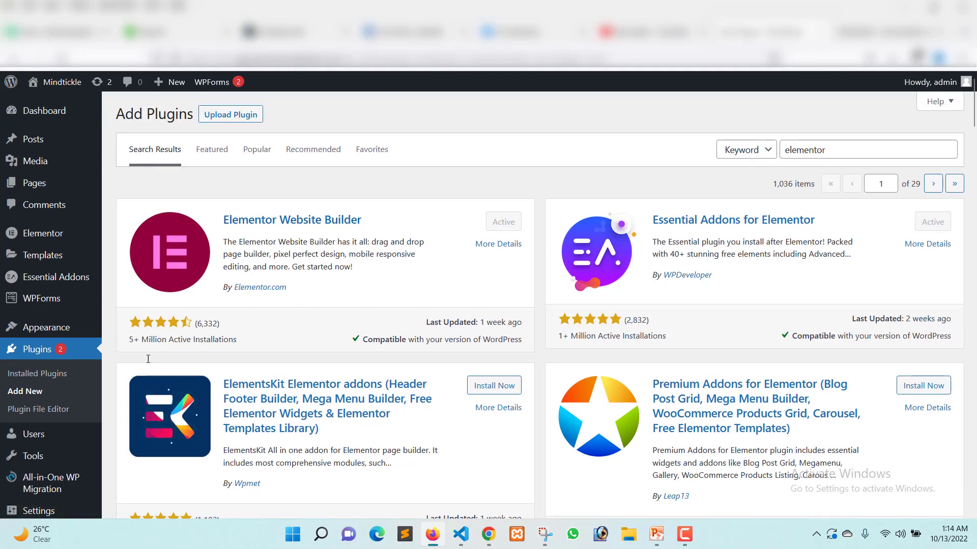
Clear the plugin search term and reopen the page for adding new plugins.
double_click(814, 152)
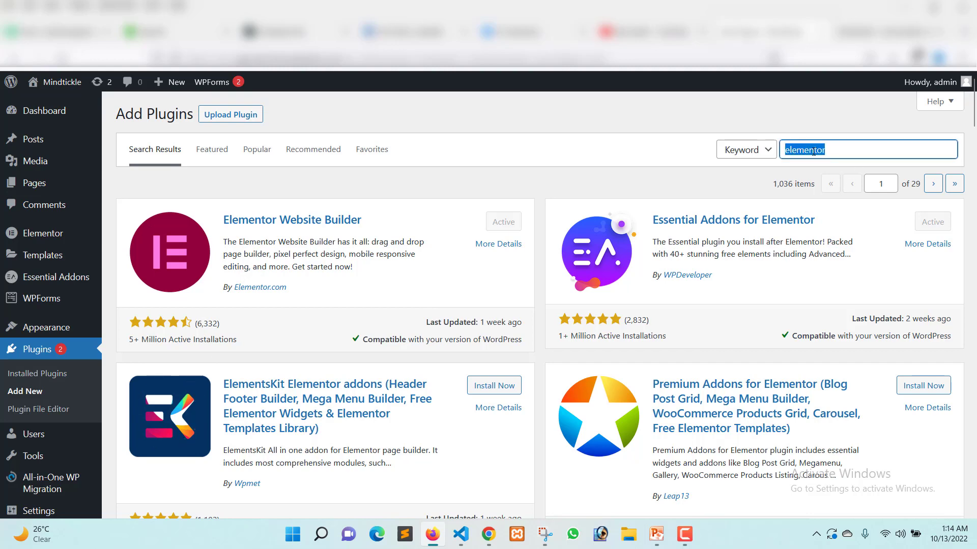
key(BackSpace)
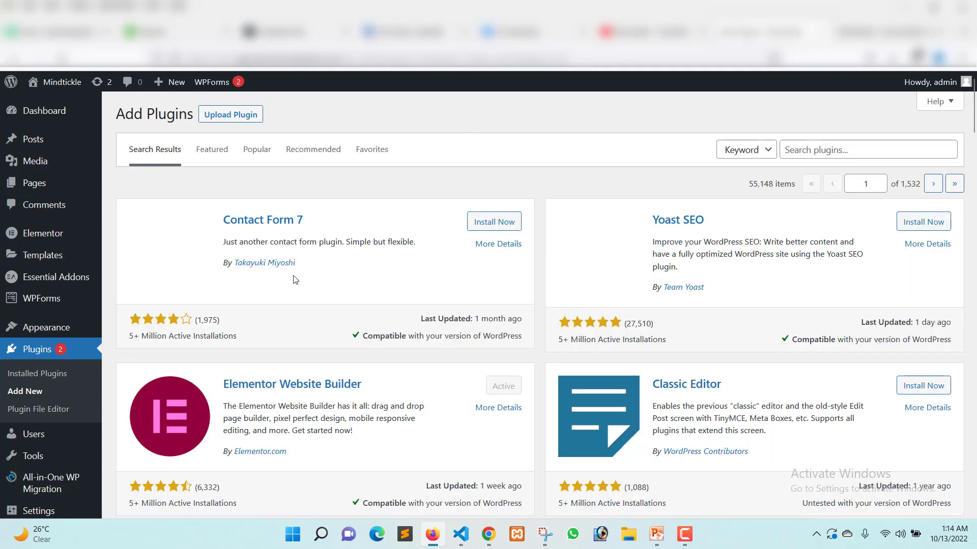
click(28, 392)
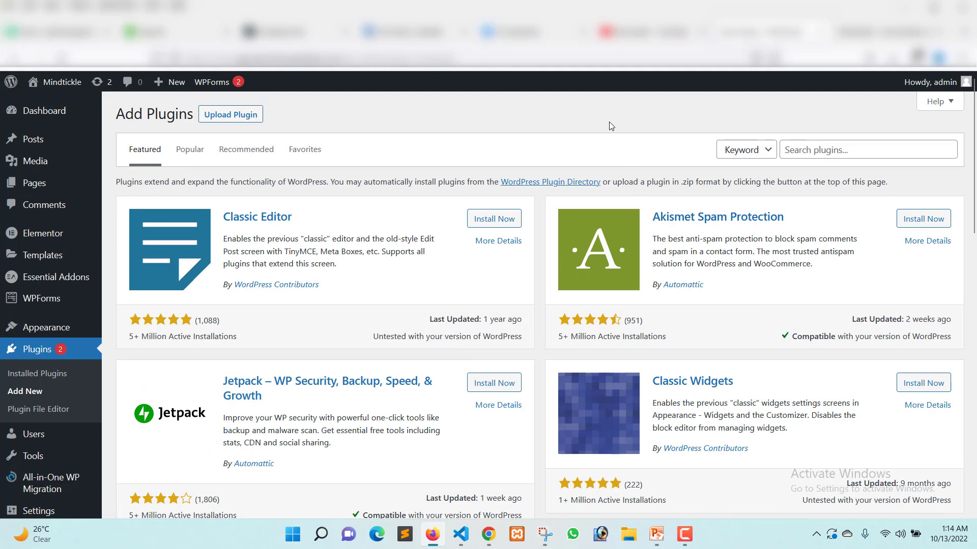
Search the plugin directory for "elementor".
scroll(935, 257, down, 2)
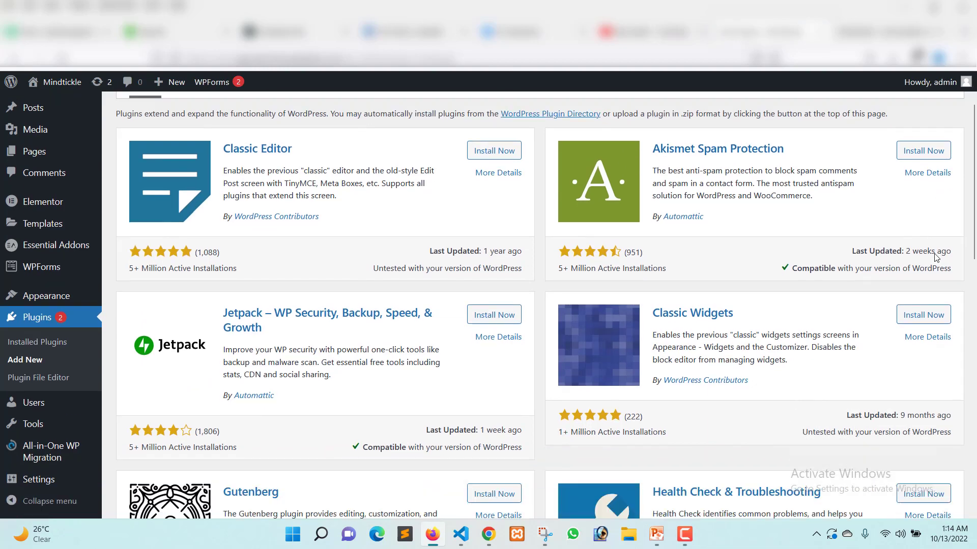
scroll(934, 257, up, 2)
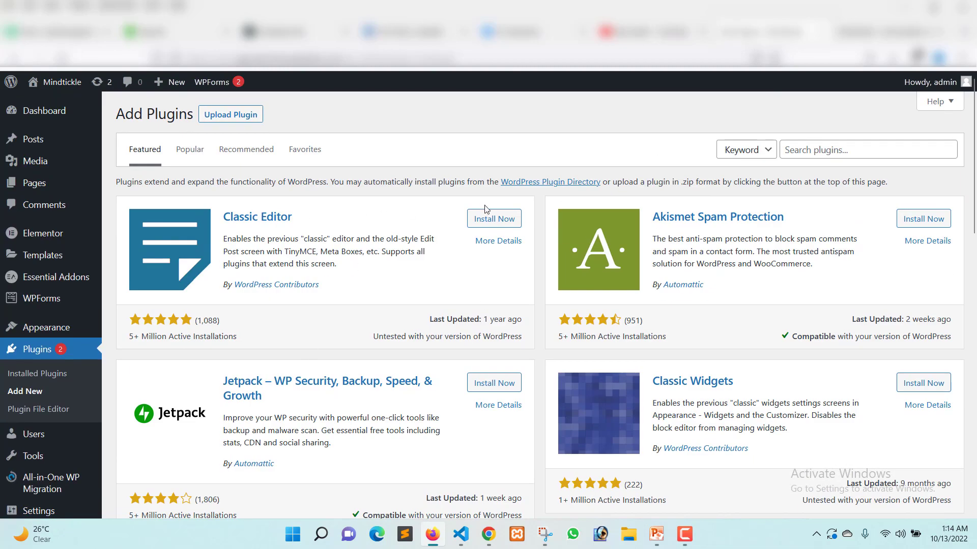
click(809, 150)
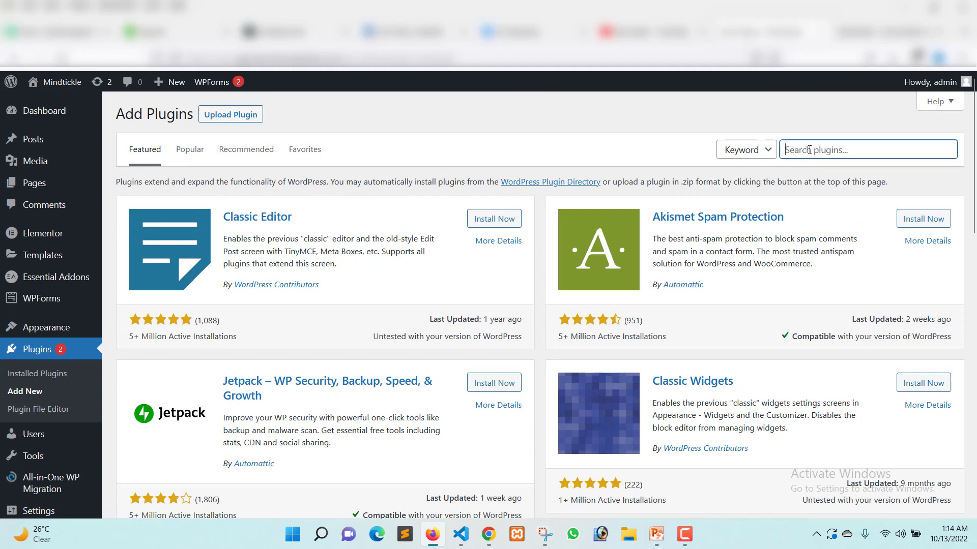
text(elementor)
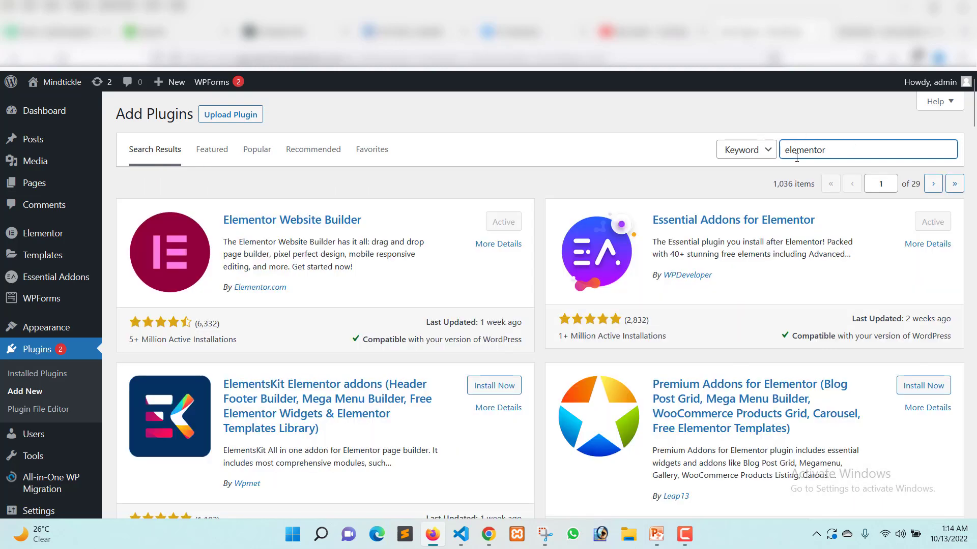
double_click(786, 151)
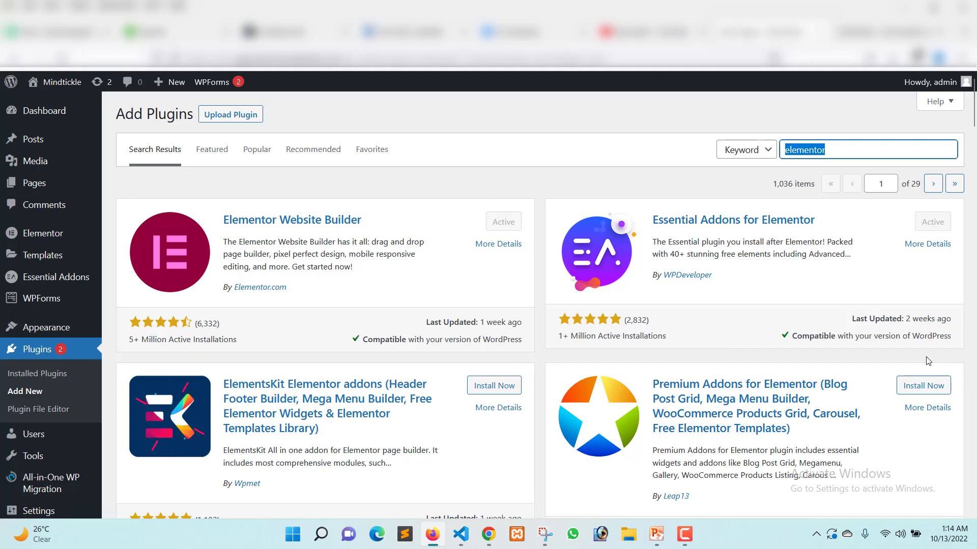
Look through the plugin search results for "elementor" and return to the first entries.
drag(956, 395, 965, 394)
click(959, 395)
scroll(563, 348, down, 8)
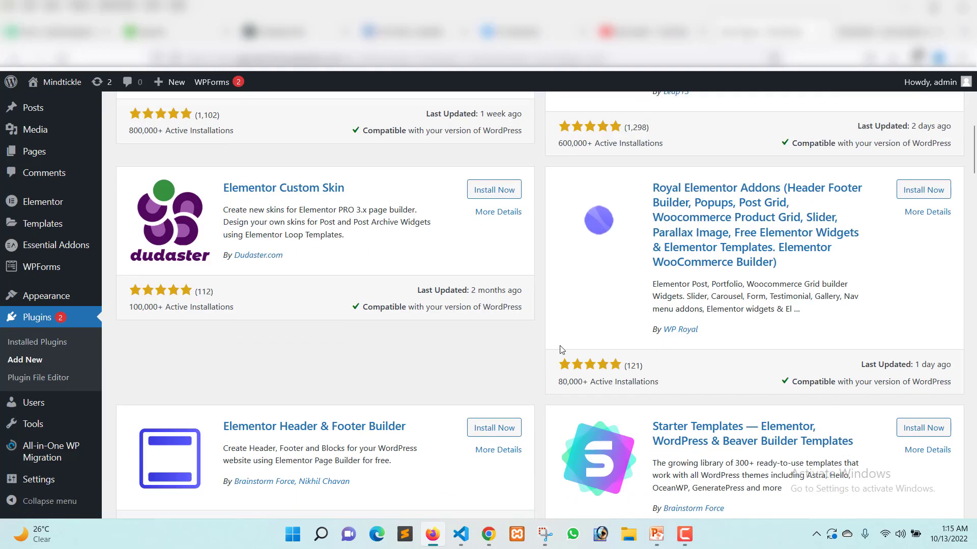
scroll(563, 349, up, 8)
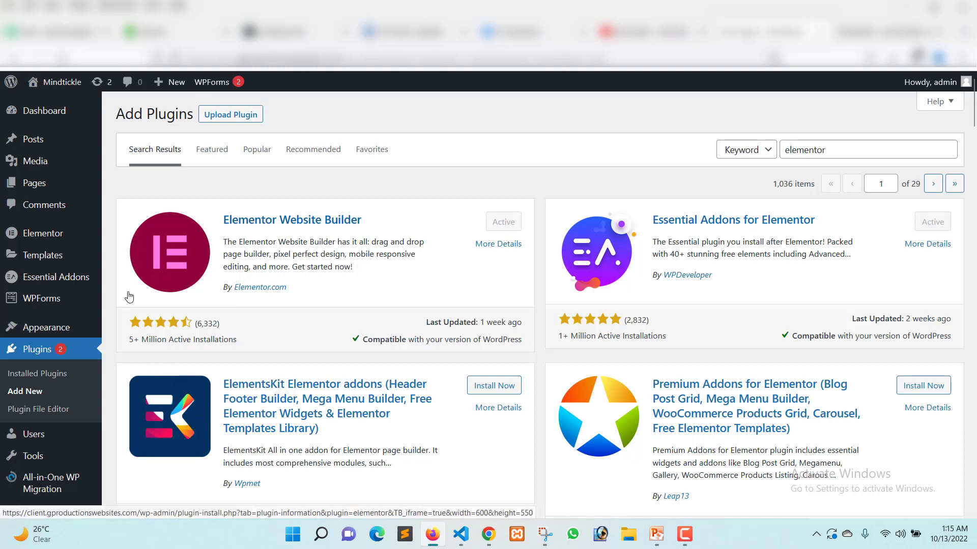
Add a new page titled "Home" and check the publishing options without publishing it.
mouse_move(51, 237)
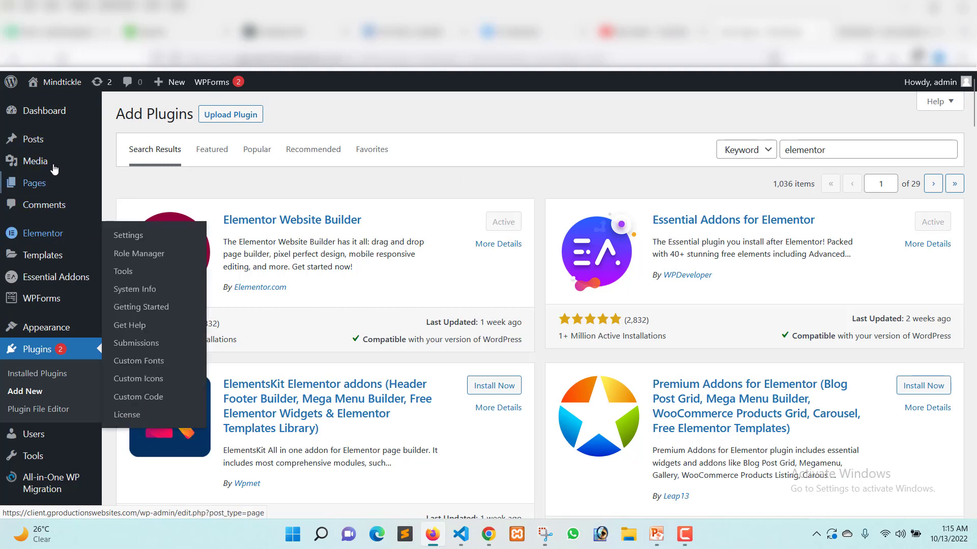
mouse_move(31, 162)
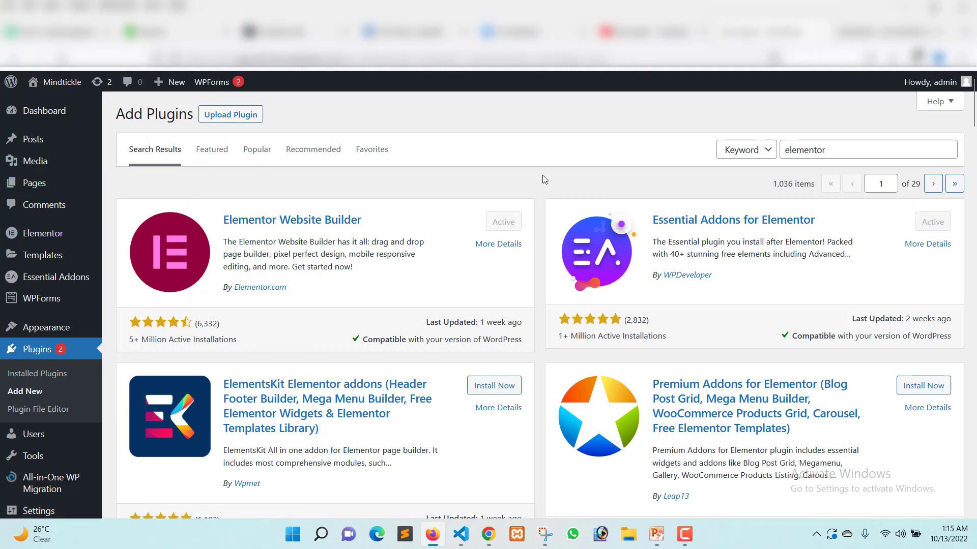
mouse_move(87, 187)
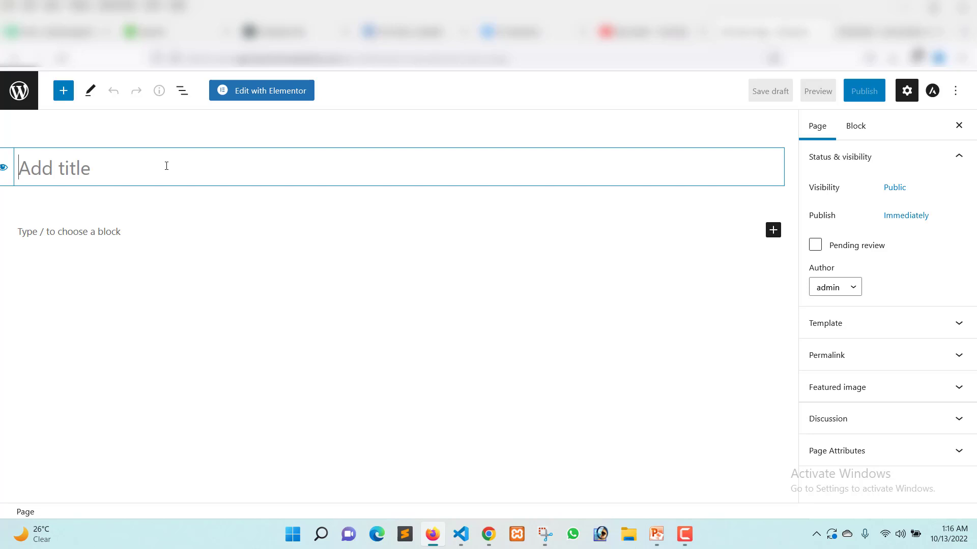
text(Home)
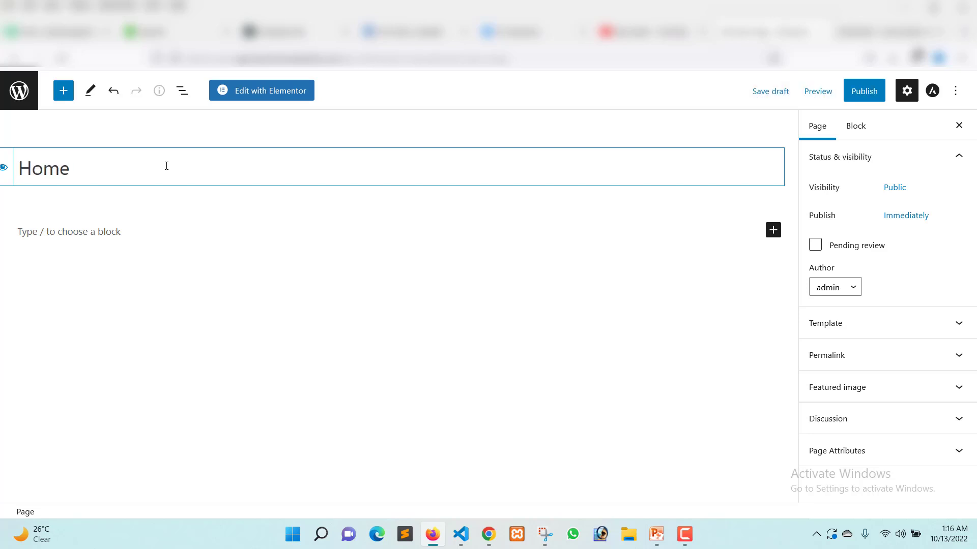
click(863, 97)
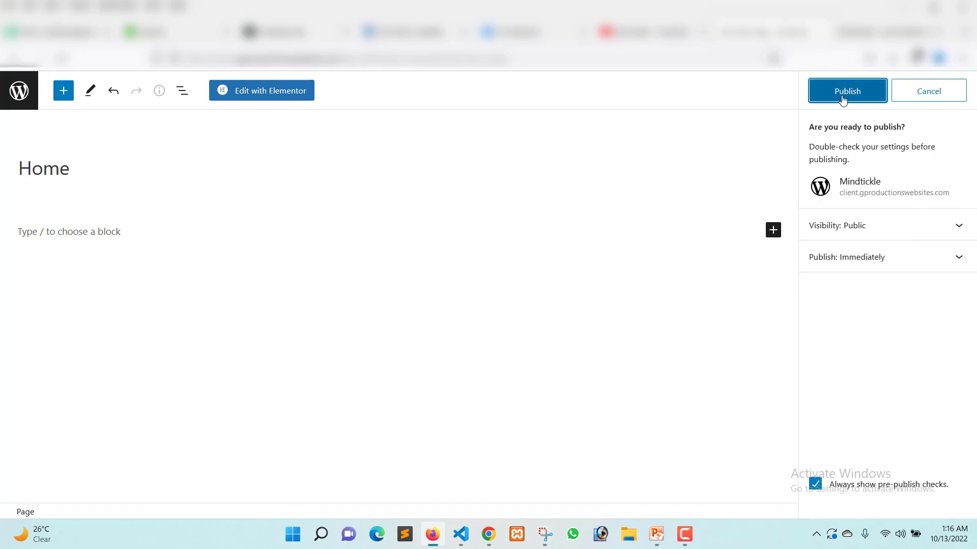
click(941, 98)
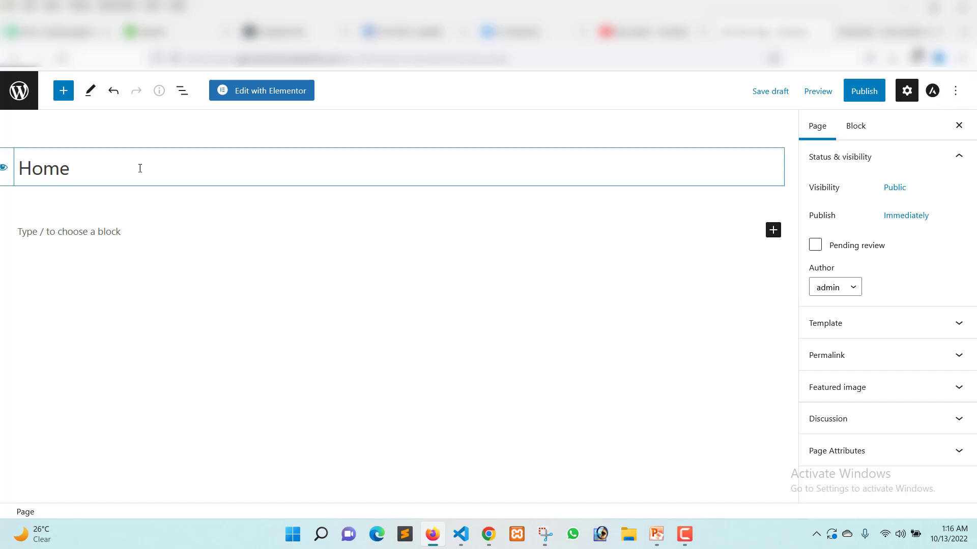
drag(70, 168, 14, 173)
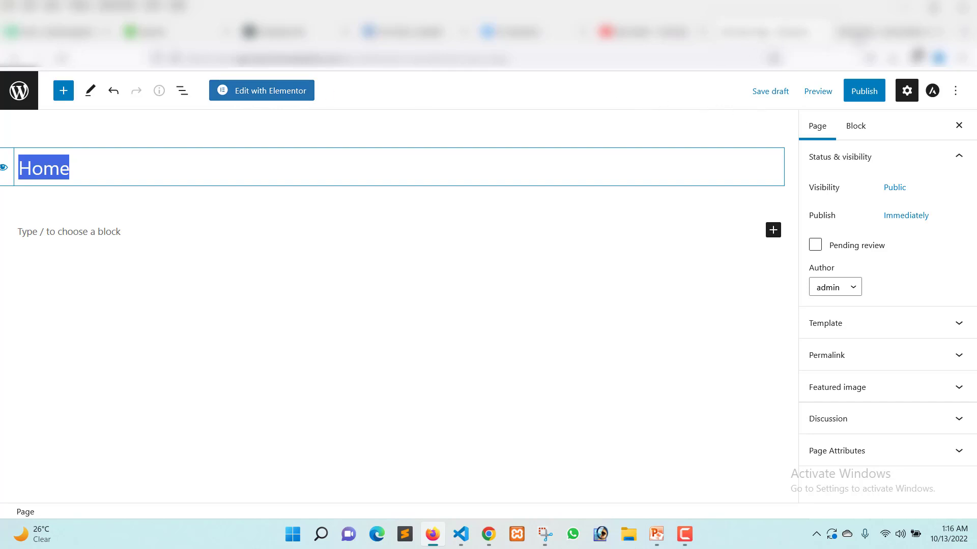
Switch to the finished Mindtickle landing page, open it for editing with Elementor, and look over its layout.
click(859, 38)
scroll(426, 178, up, 4)
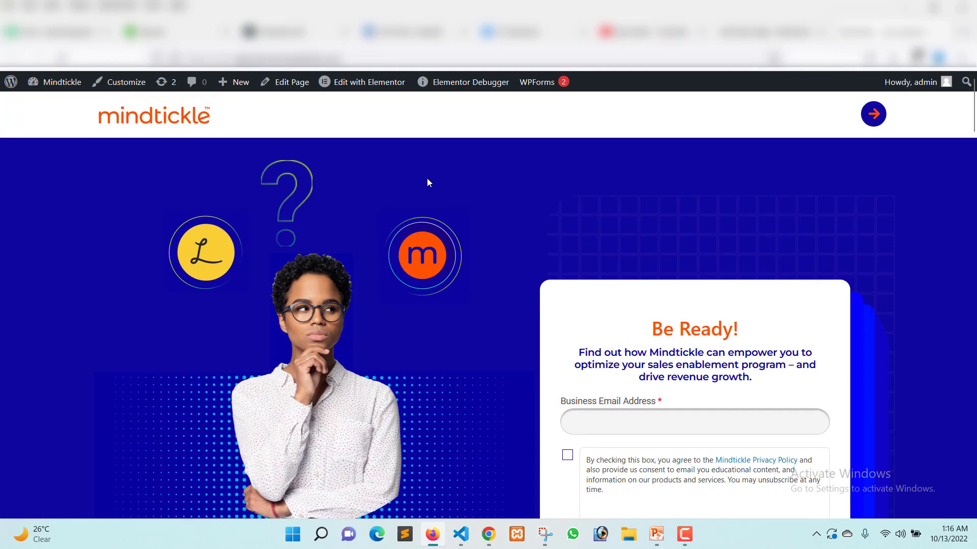
click(365, 81)
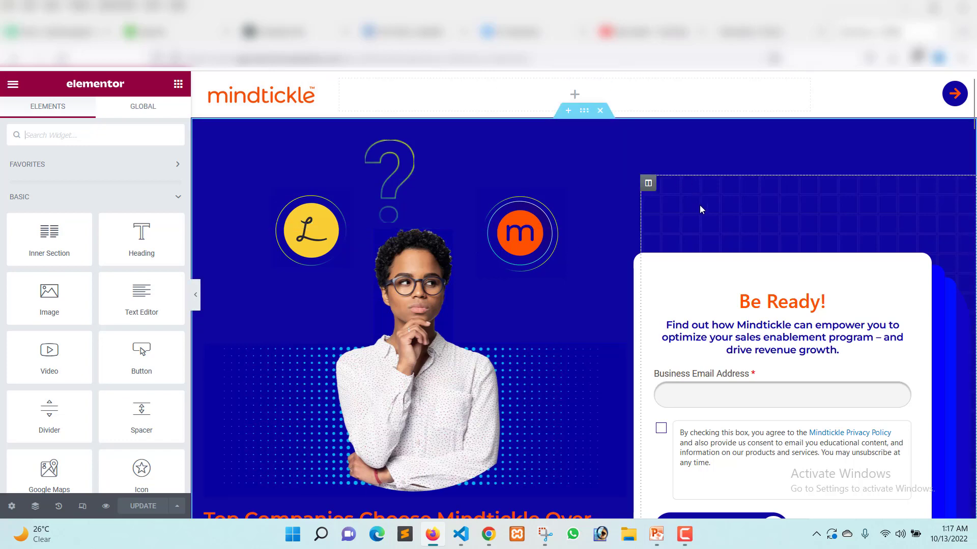
scroll(700, 209, down, 7)
scroll(700, 209, up, 7)
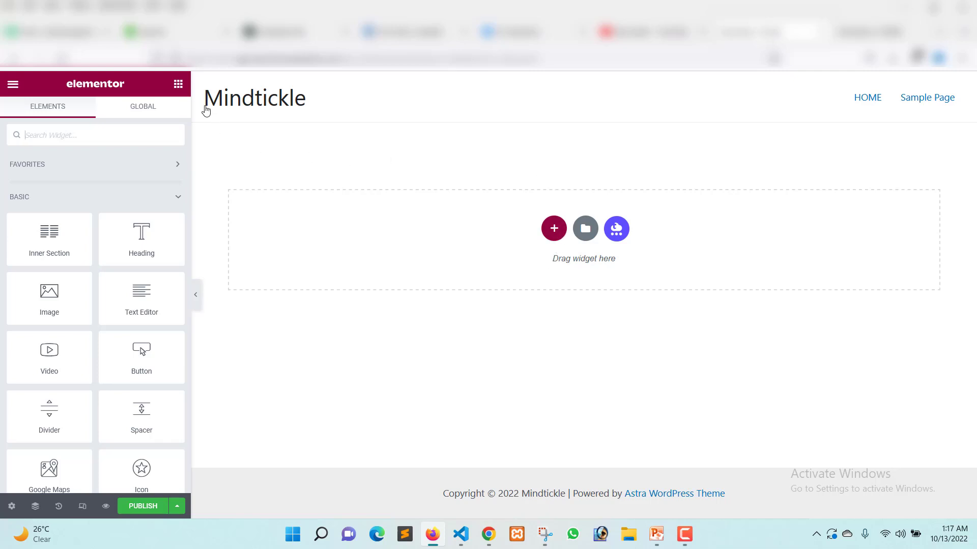
In the new Home page's Elementor editor, highlight the default header's site title and navigation links, and clear the selection.
drag(197, 97, 343, 89)
click(822, 94)
drag(886, 98, 973, 95)
click(704, 187)
drag(818, 104, 947, 124)
click(736, 247)
Set the Home page's layout to Elementor Canvas in its page settings.
click(12, 507)
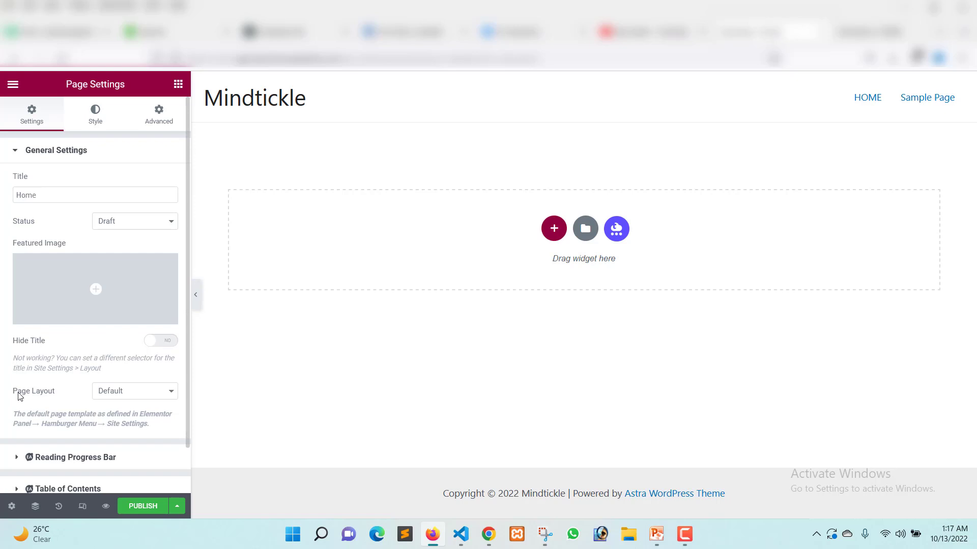
drag(8, 397, 84, 396)
click(117, 394)
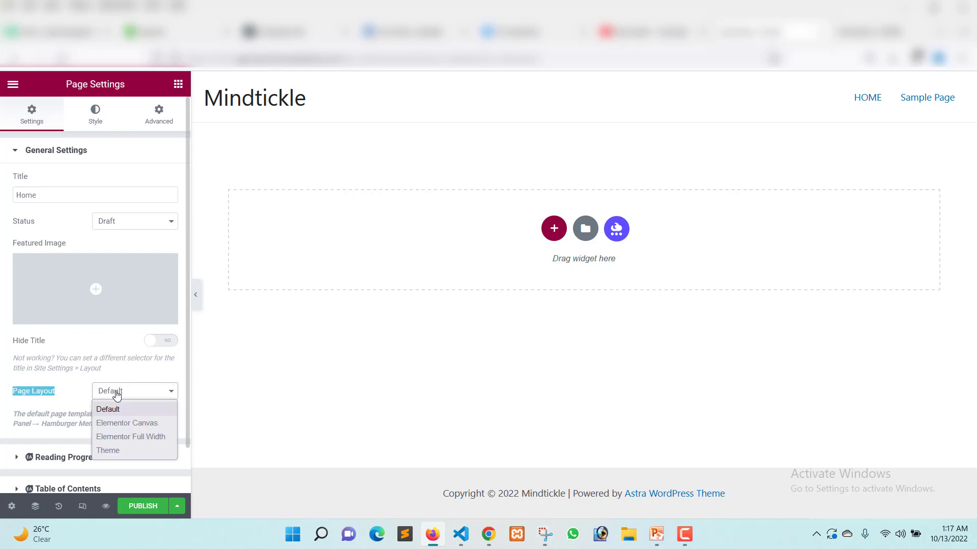
click(150, 425)
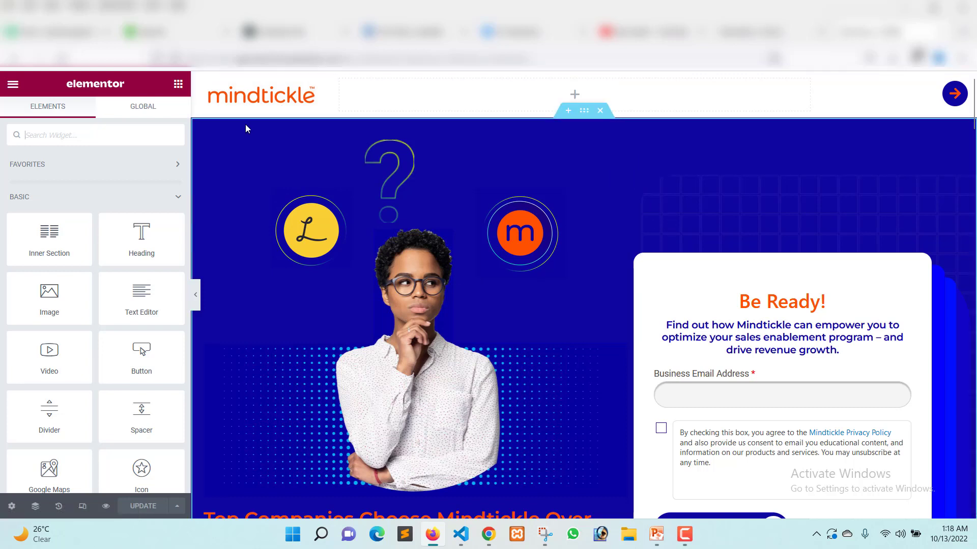
Return to the blank Home page's editor and browse the available Elementor widgets.
click(770, 33)
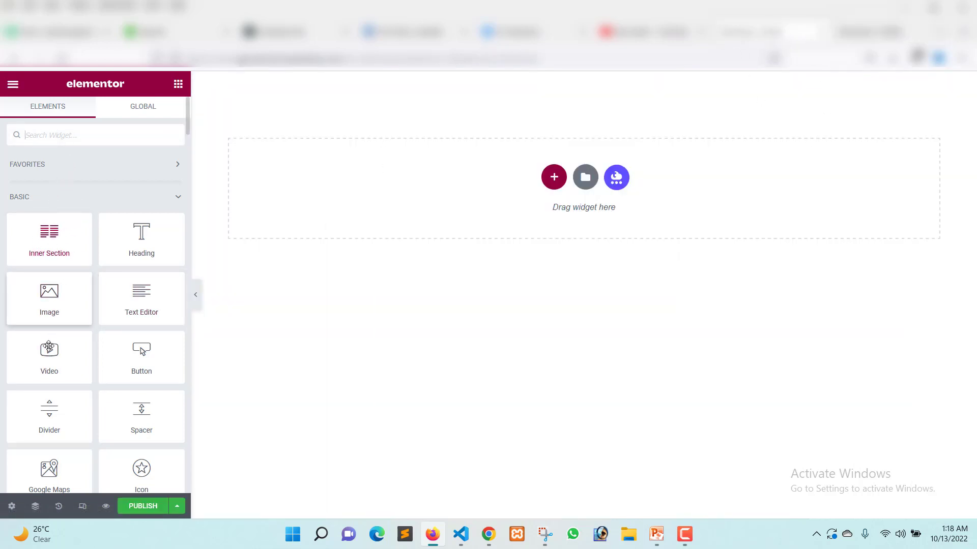
scroll(58, 212, down, 3)
scroll(48, 394, down, 15)
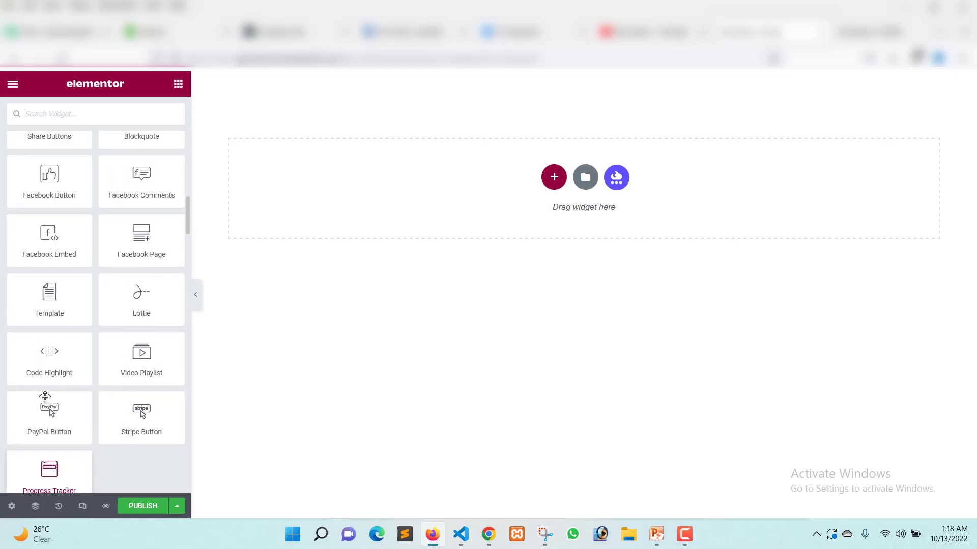
scroll(45, 396, up, 12)
scroll(45, 399, up, 7)
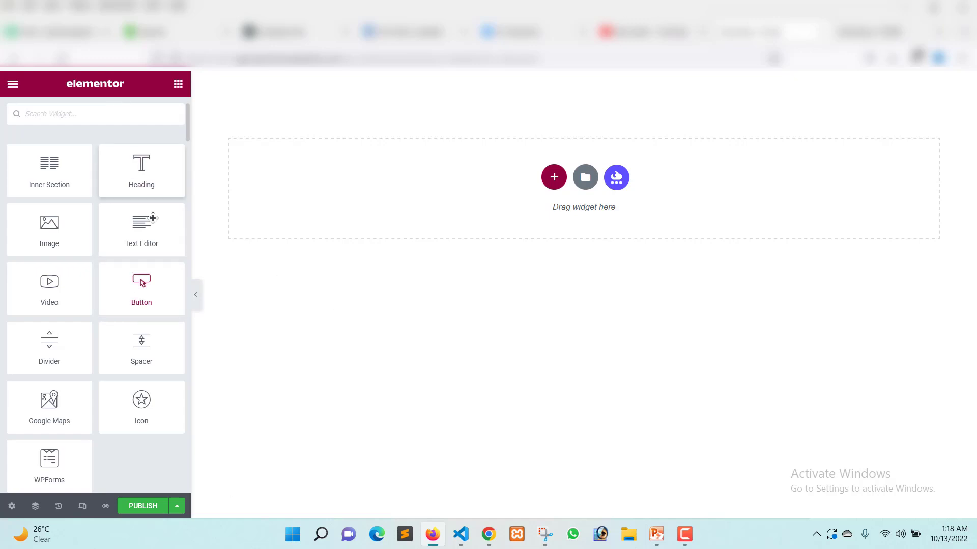
In the finished landing page's editor, inspect the settings of the header section, its empty middle column and its arrow icon.
click(847, 39)
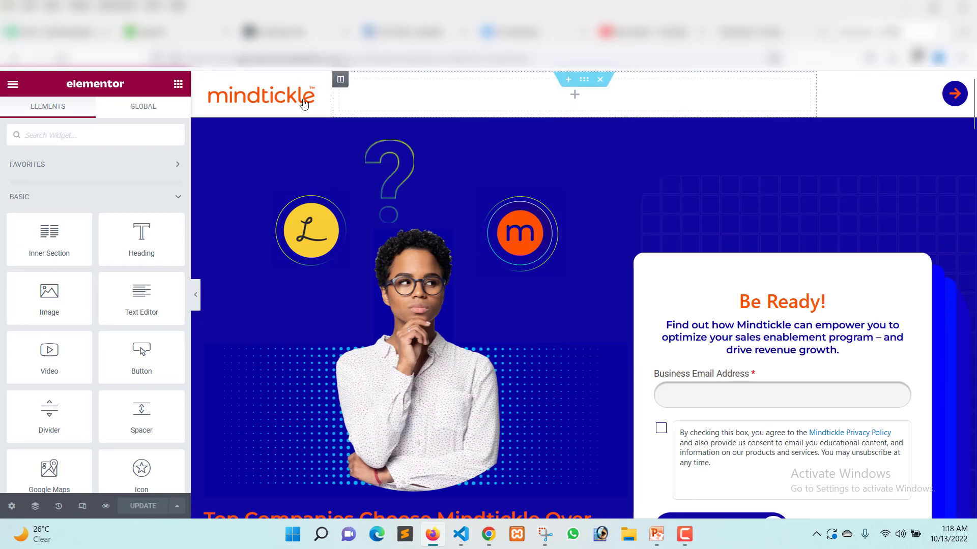
click(586, 85)
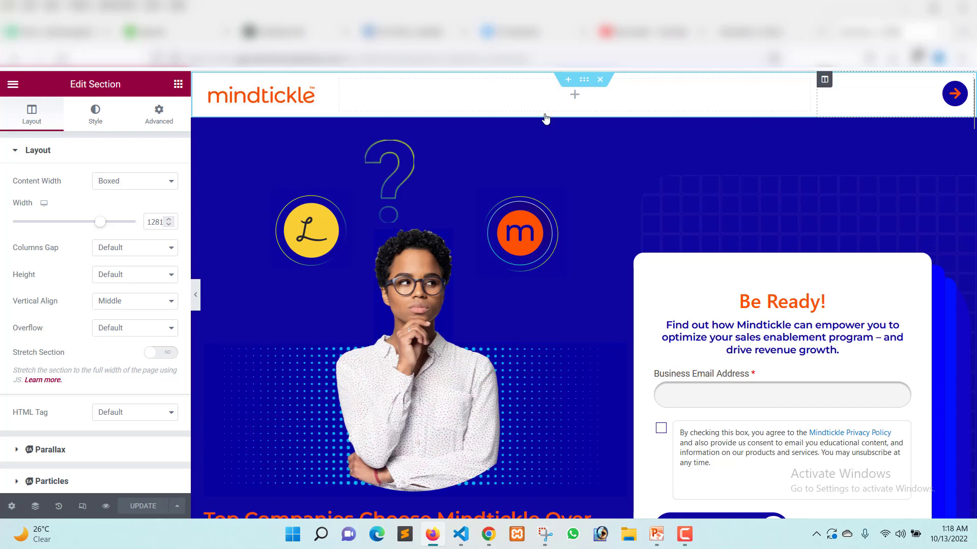
click(340, 80)
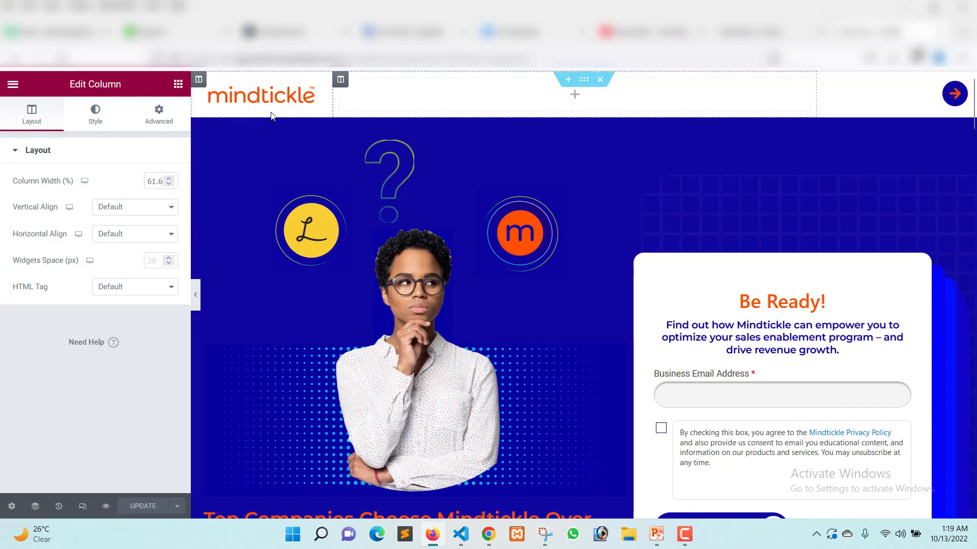
click(947, 98)
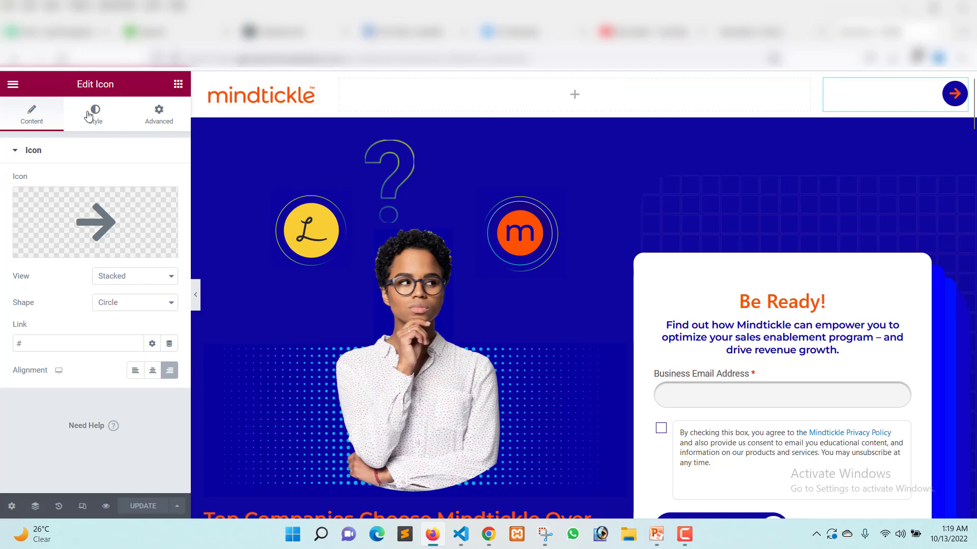
Browse the widget list, and review the content settings of the header's logo image and arrow icon.
click(178, 85)
scroll(76, 265, down, 7)
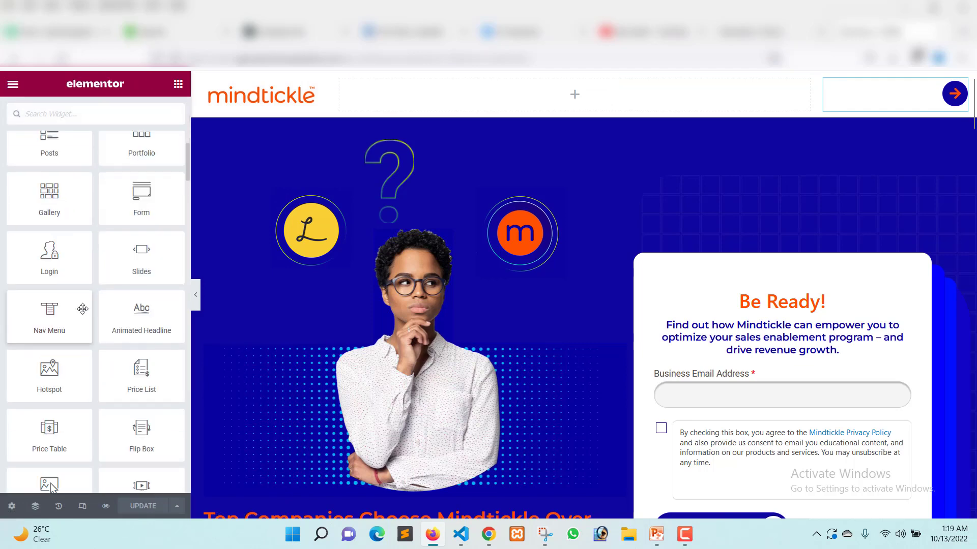
scroll(83, 309, down, 5)
scroll(83, 309, up, 10)
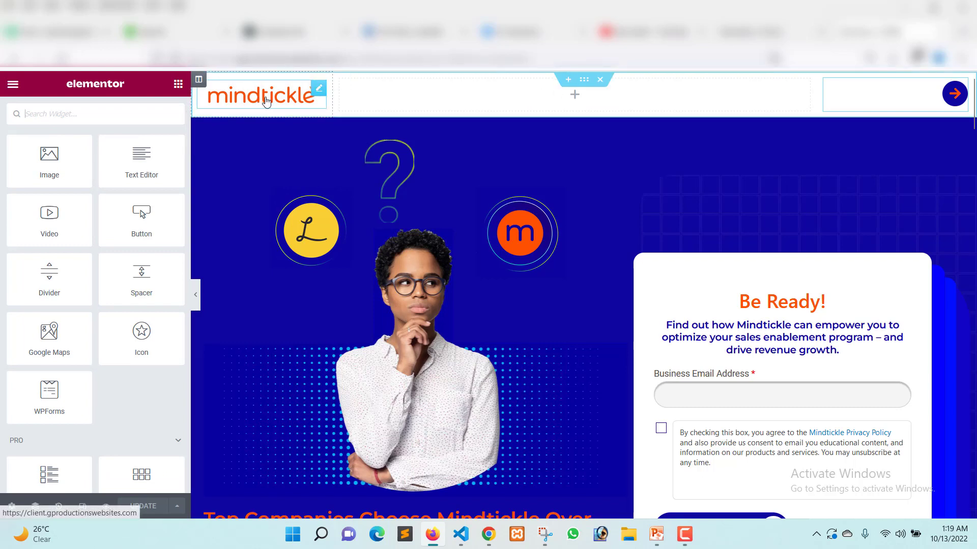
click(267, 94)
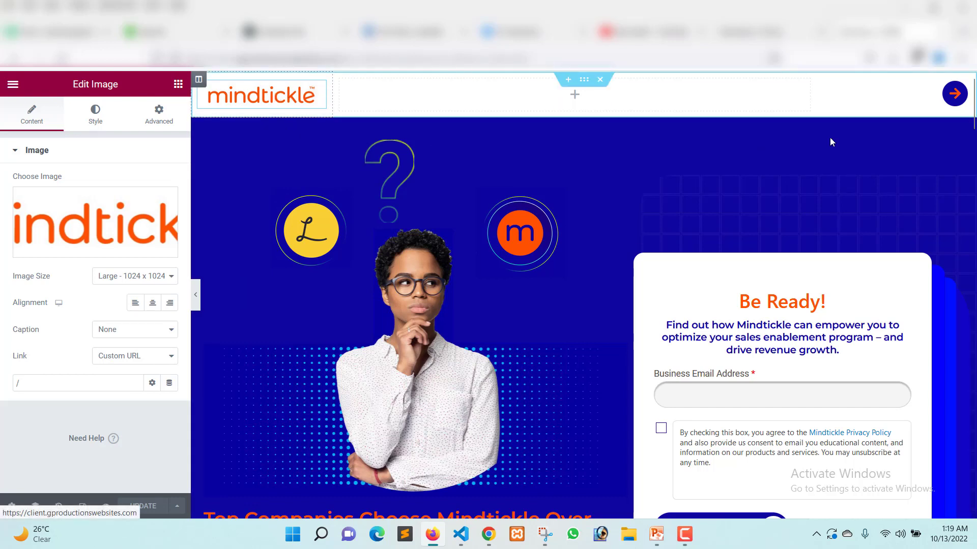
click(949, 108)
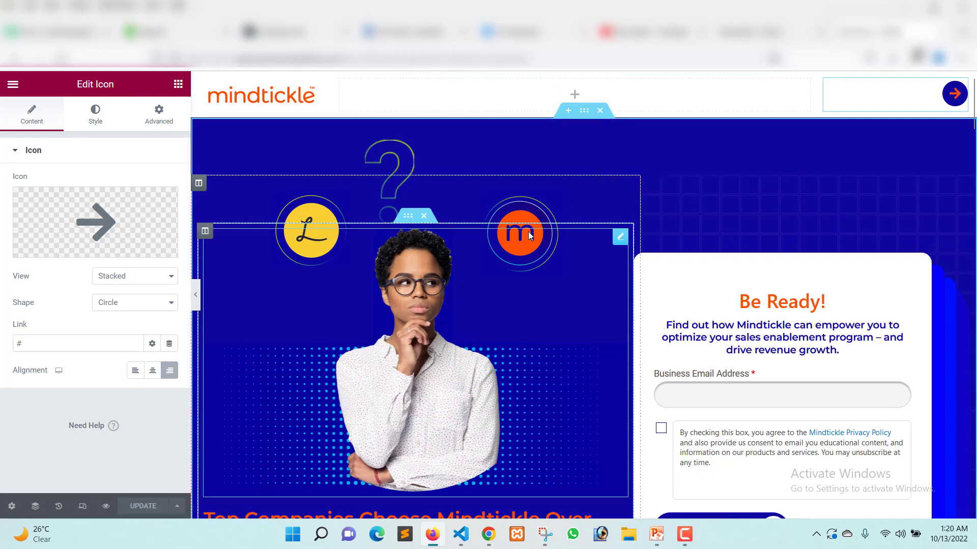
Examine the landing page's sections from the hero and comparison table through the reasons and G2 ratings, returning to the hero.
scroll(849, 311, down, 4)
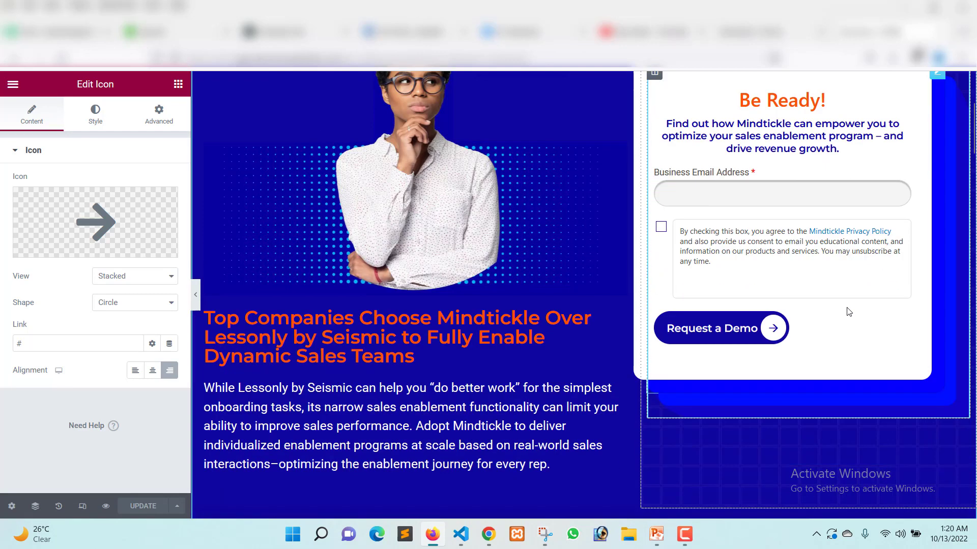
scroll(699, 307, down, 6)
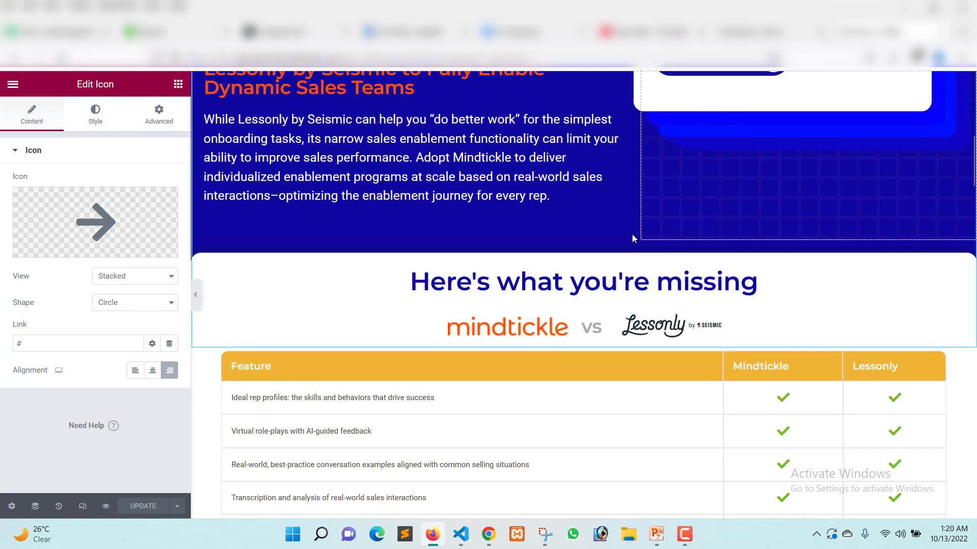
scroll(302, 277, down, 3)
scroll(532, 215, down, 4)
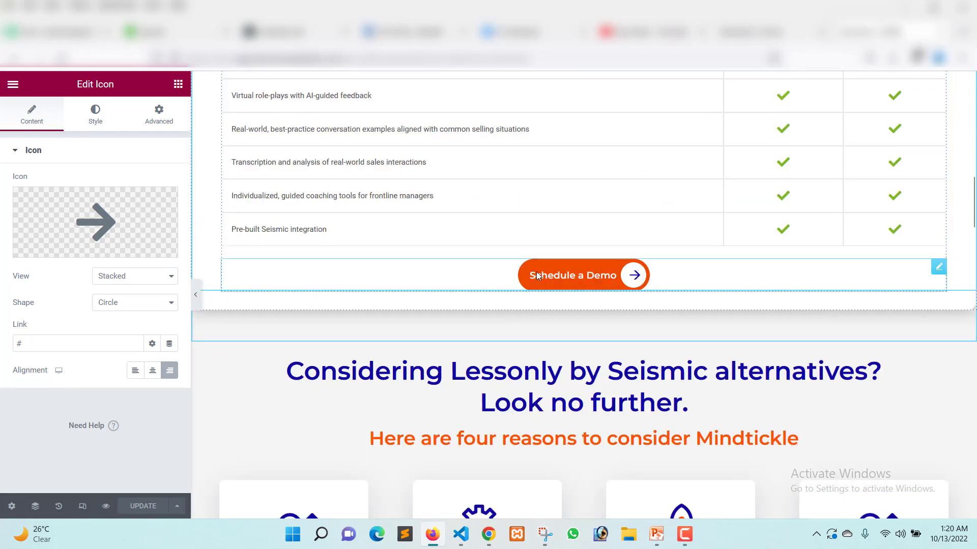
scroll(532, 215, up, 1)
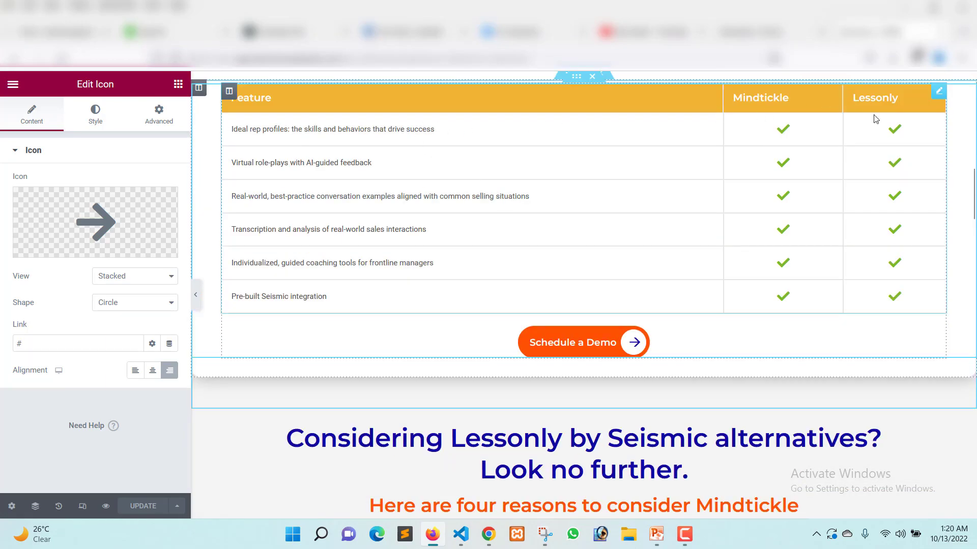
scroll(859, 155, up, 1)
scroll(858, 155, down, 15)
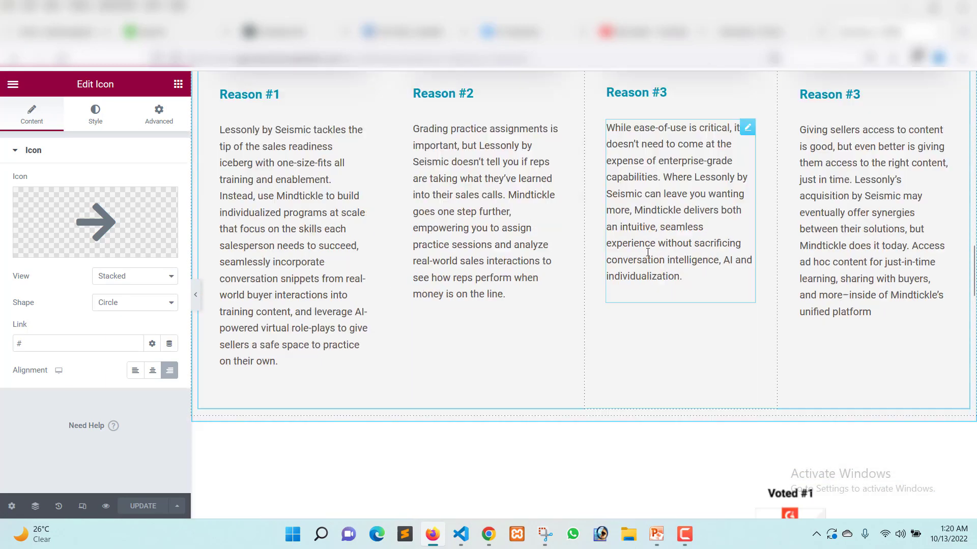
scroll(645, 252, down, 8)
scroll(645, 251, up, 15)
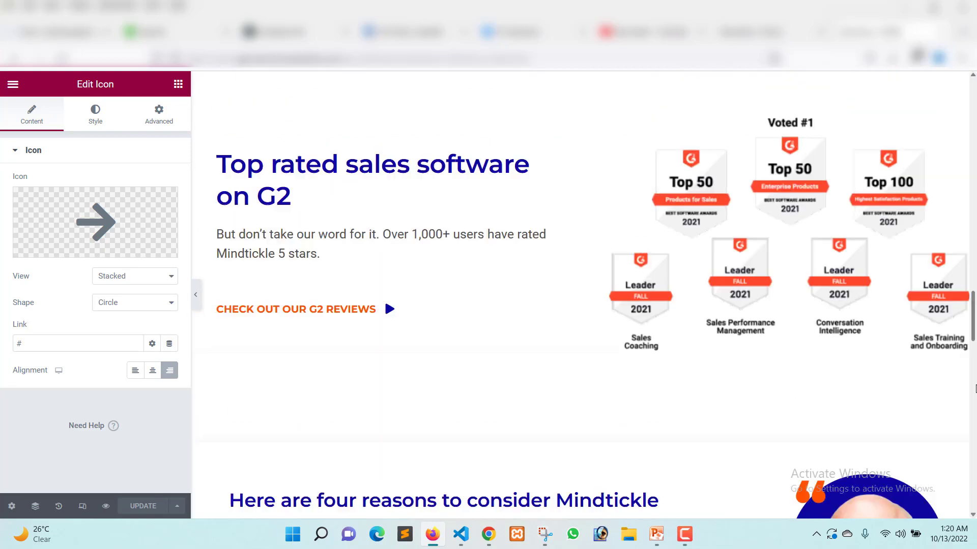
scroll(538, 196, up, 10)
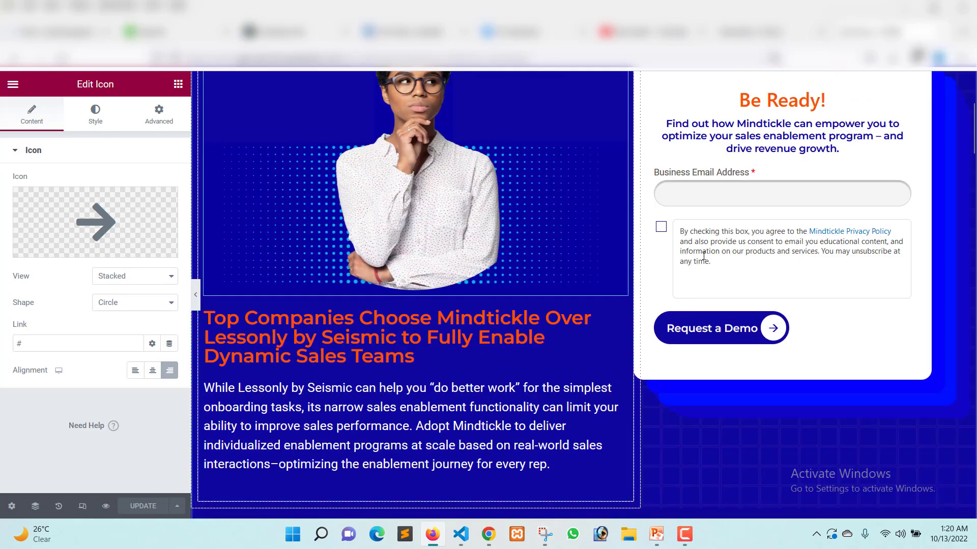
scroll(560, 273, up, 3)
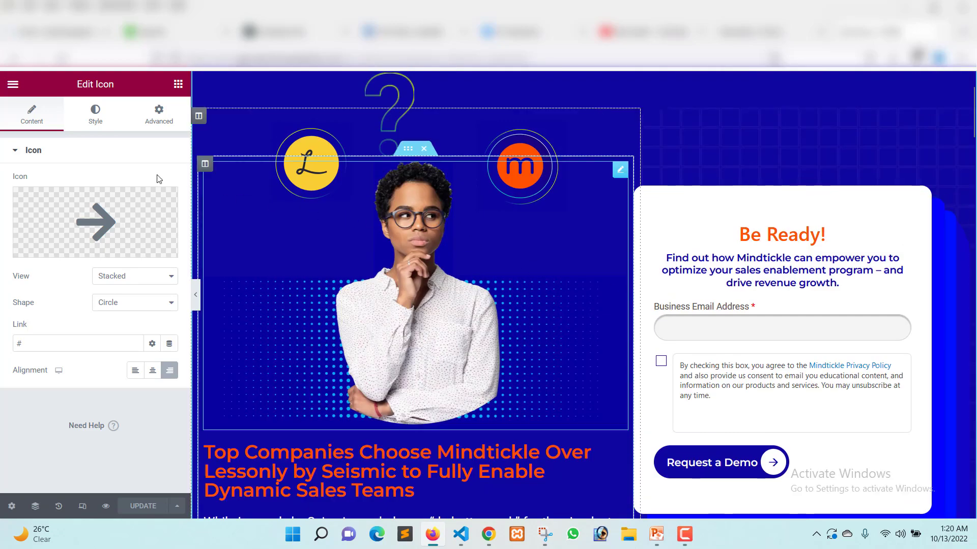
Review the global colors and the primary global font's typography in the site settings, and leave the settings.
click(13, 84)
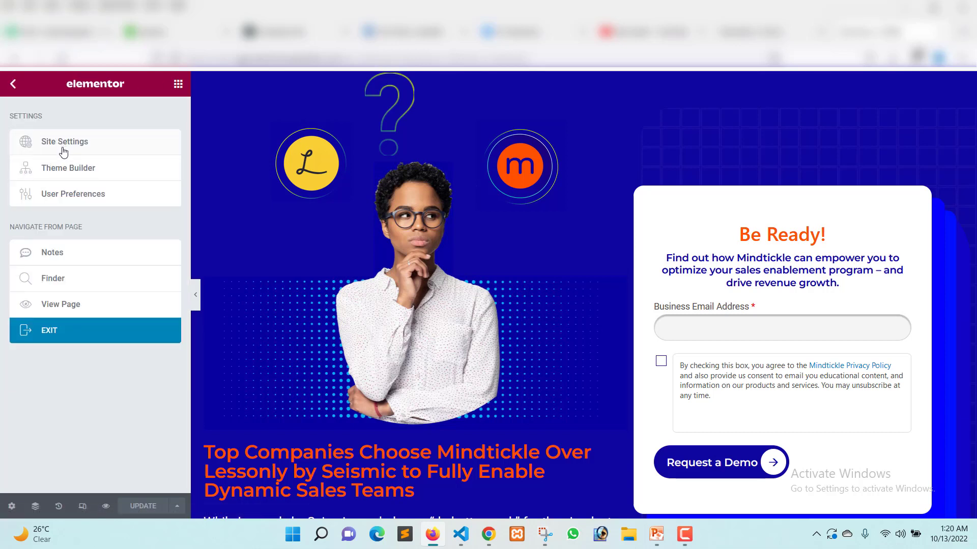
click(65, 148)
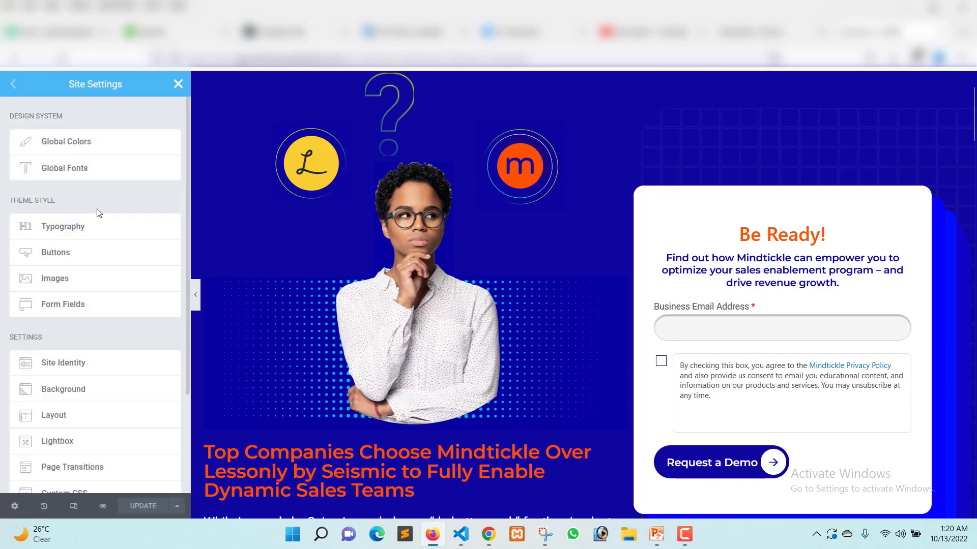
click(102, 142)
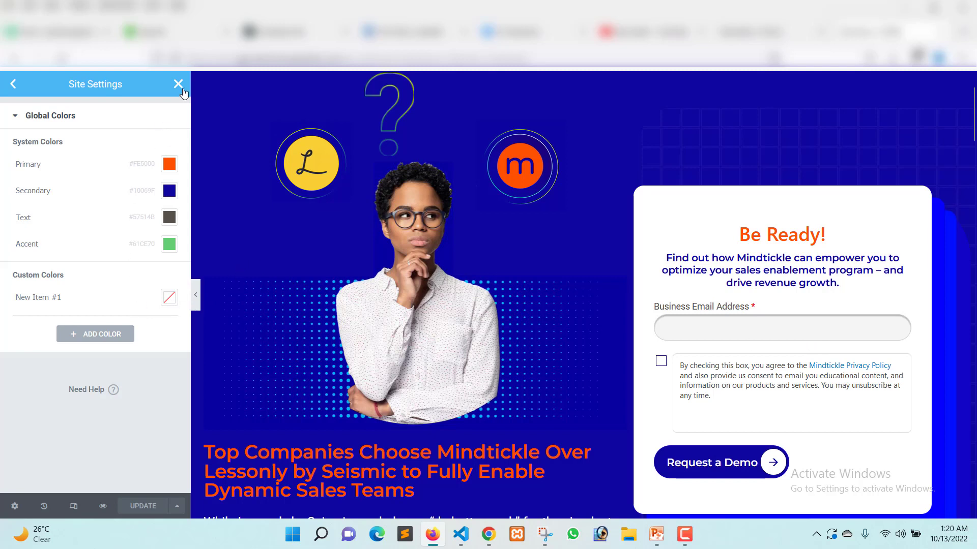
click(13, 84)
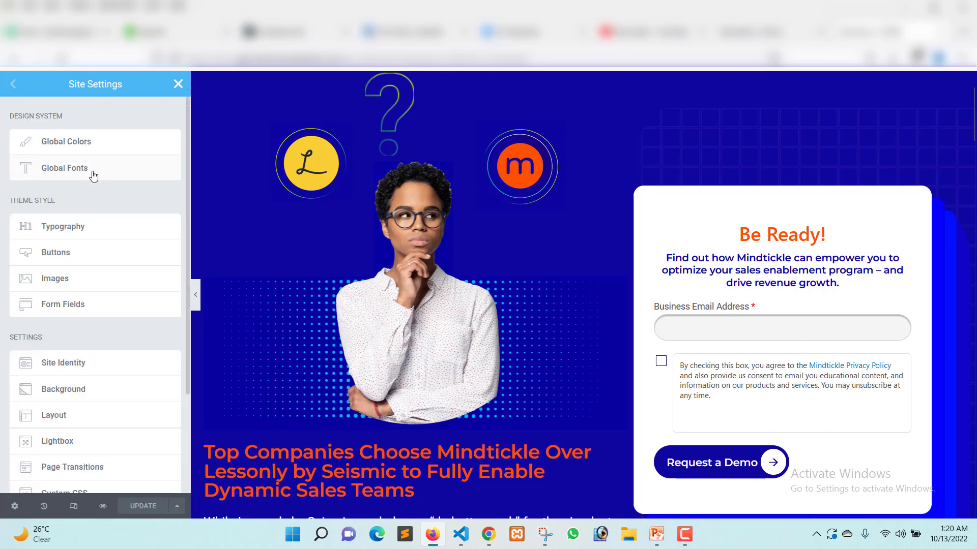
click(93, 177)
click(167, 163)
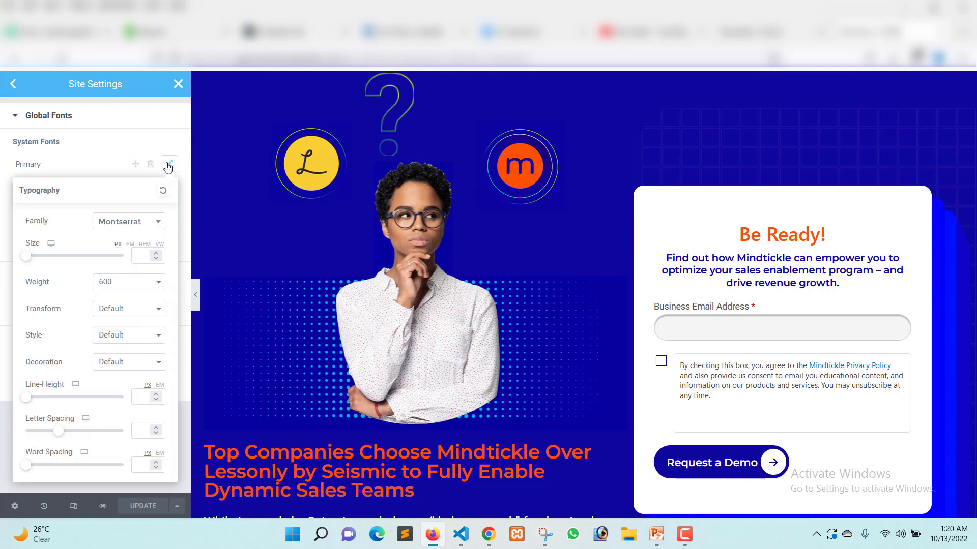
click(177, 85)
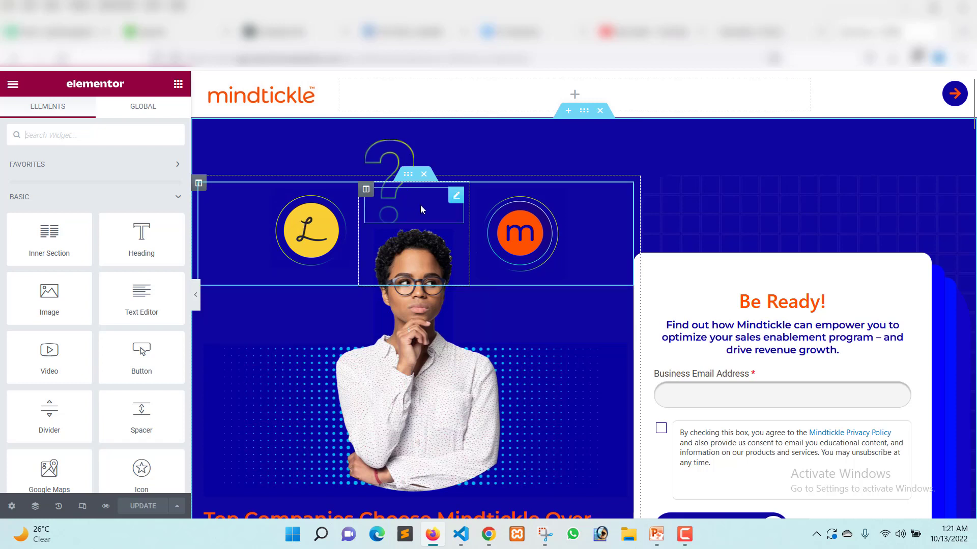
Inspect the image settings of the hero's question mark and the woman's picture, and return to the widget list.
click(399, 198)
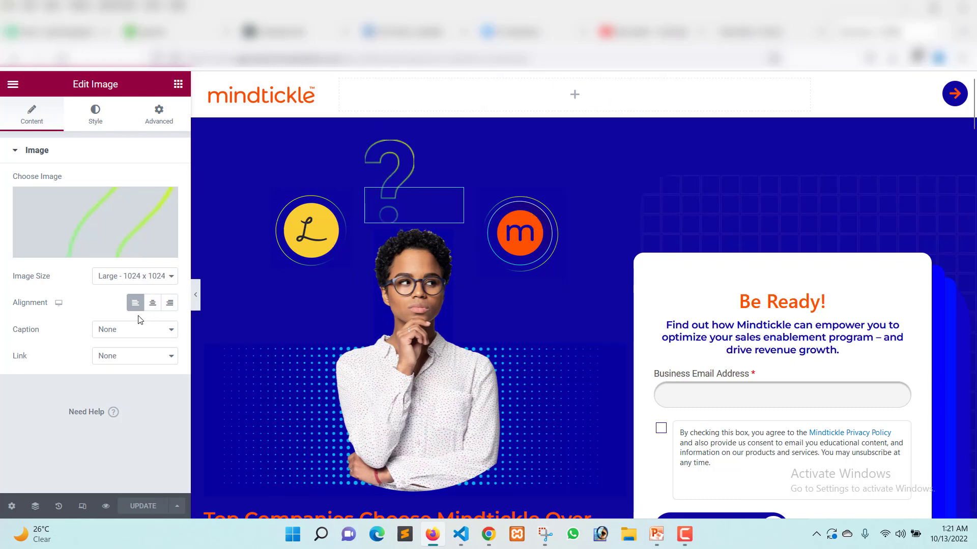
scroll(520, 273, down, 1)
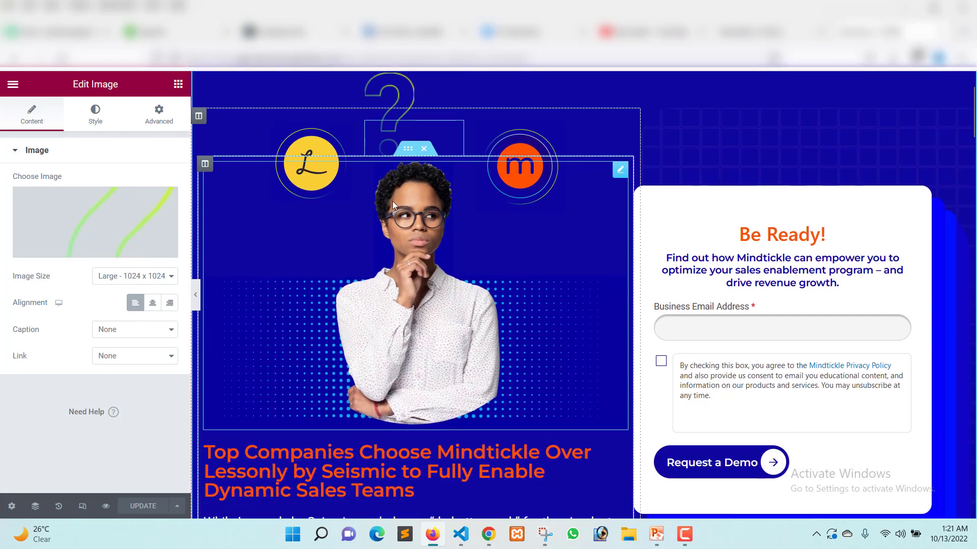
click(316, 272)
click(176, 87)
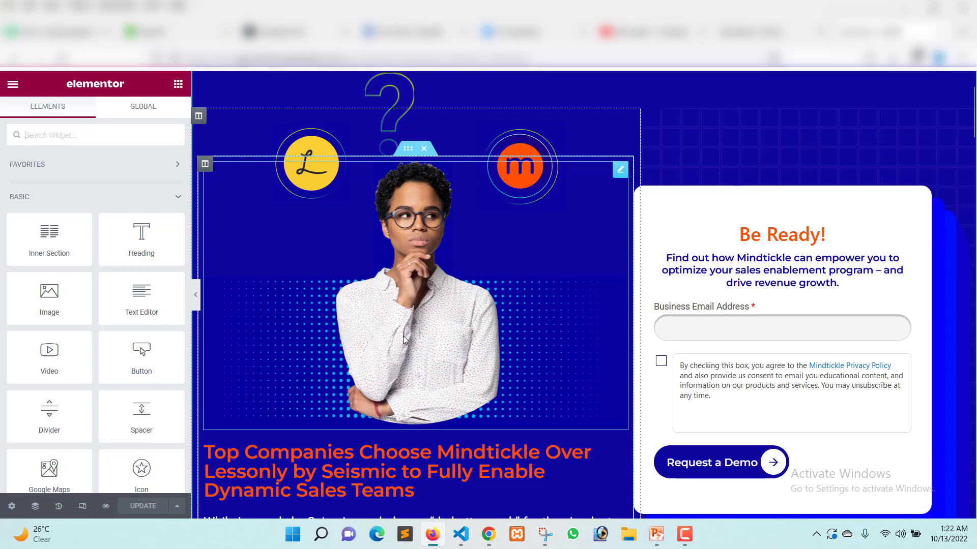
Inspect the content and style settings of the "Top Companies Choose Mindtickle" heading, including its text color picker.
scroll(356, 255, down, 3)
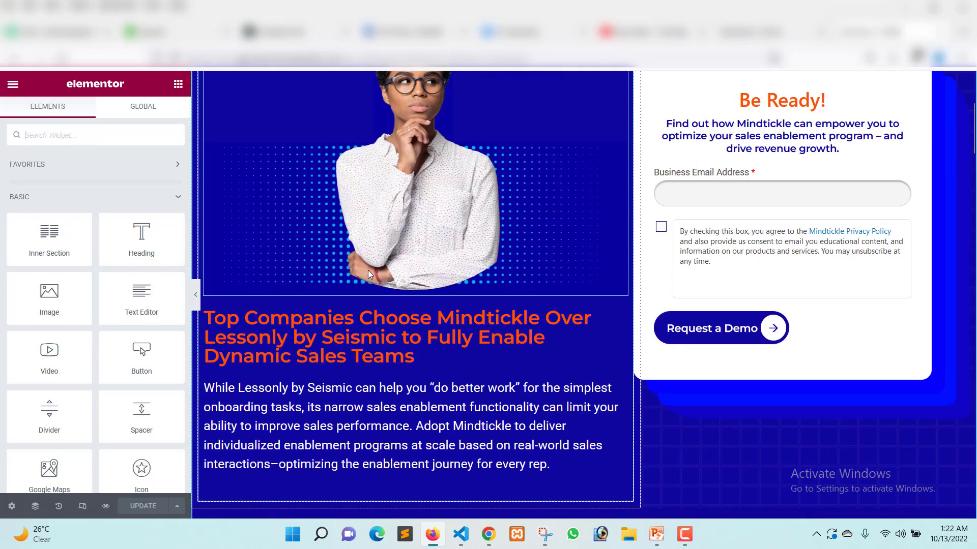
click(284, 335)
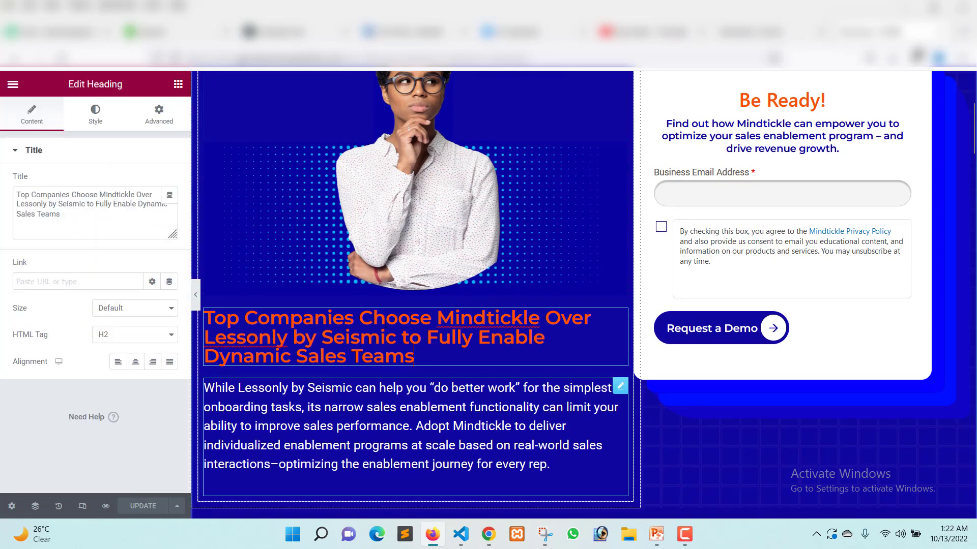
click(93, 121)
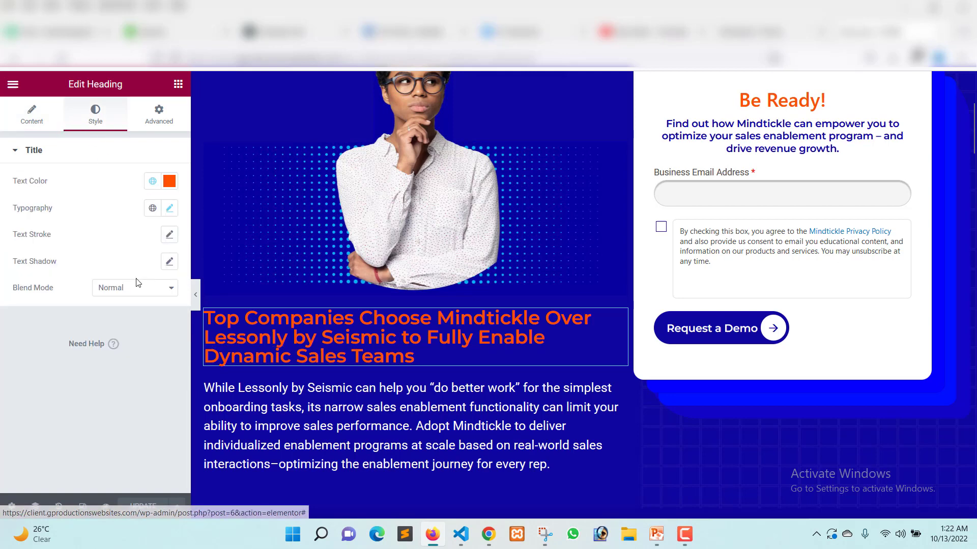
click(169, 181)
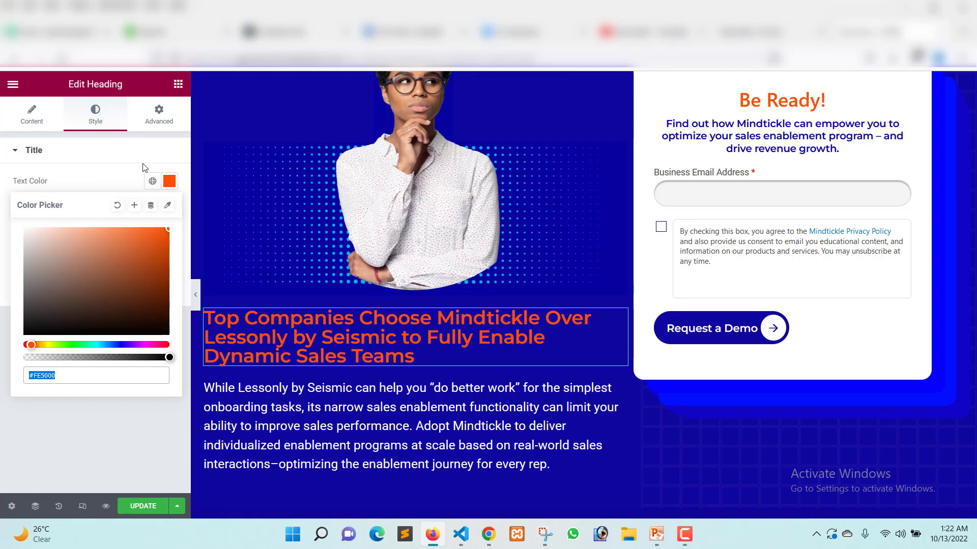
click(169, 181)
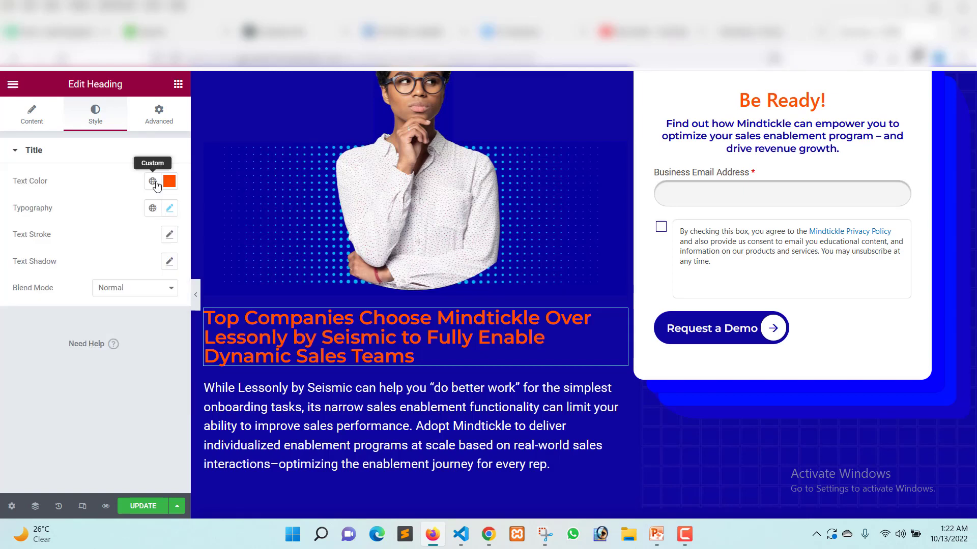
Browse the global colors available for the heading's text color, and close the palette without choosing one.
click(153, 183)
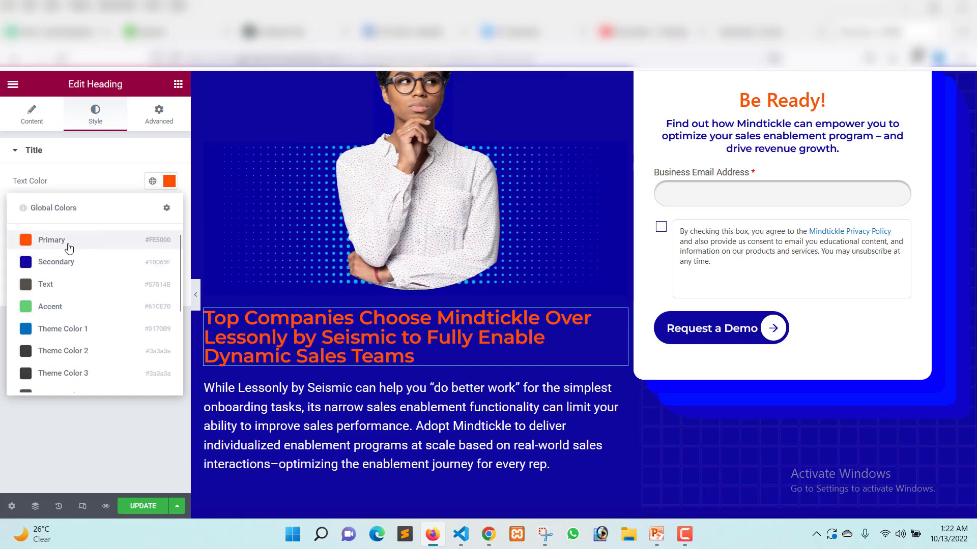
scroll(65, 327, down, 5)
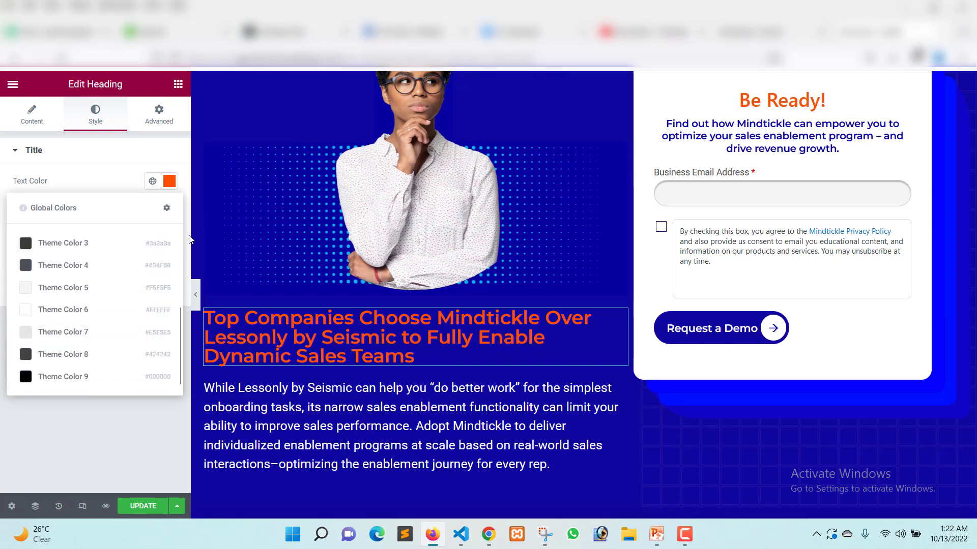
scroll(72, 308, up, 3)
scroll(76, 285, up, 1)
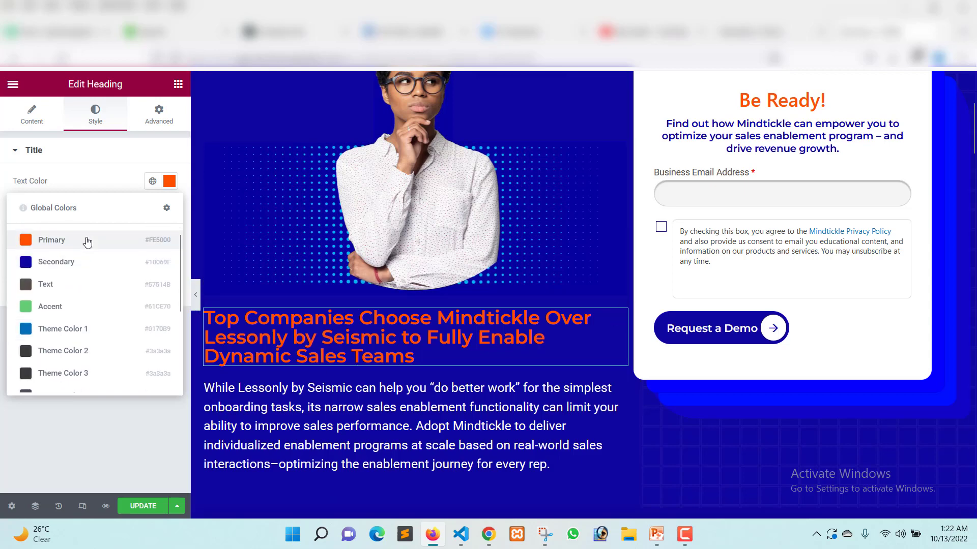
scroll(81, 286, down, 4)
scroll(102, 305, up, 4)
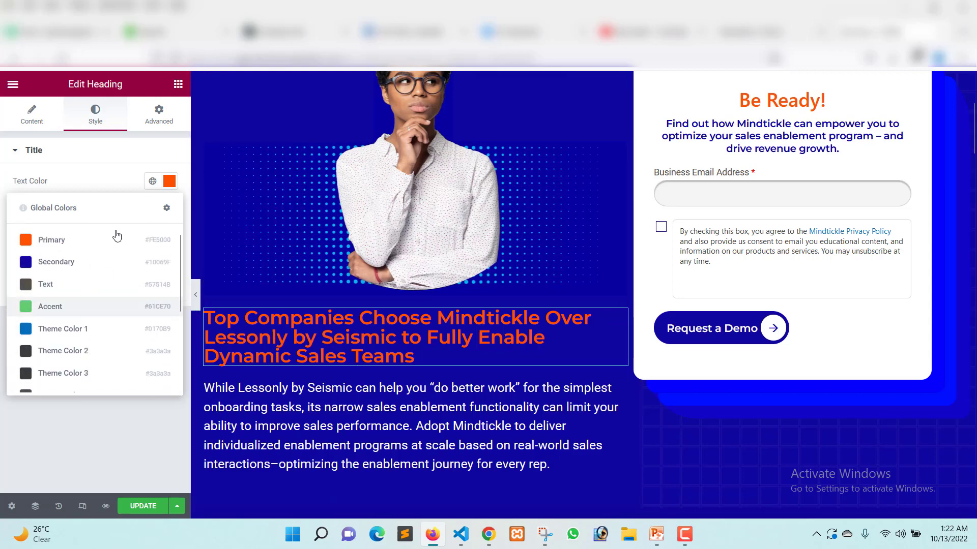
click(108, 185)
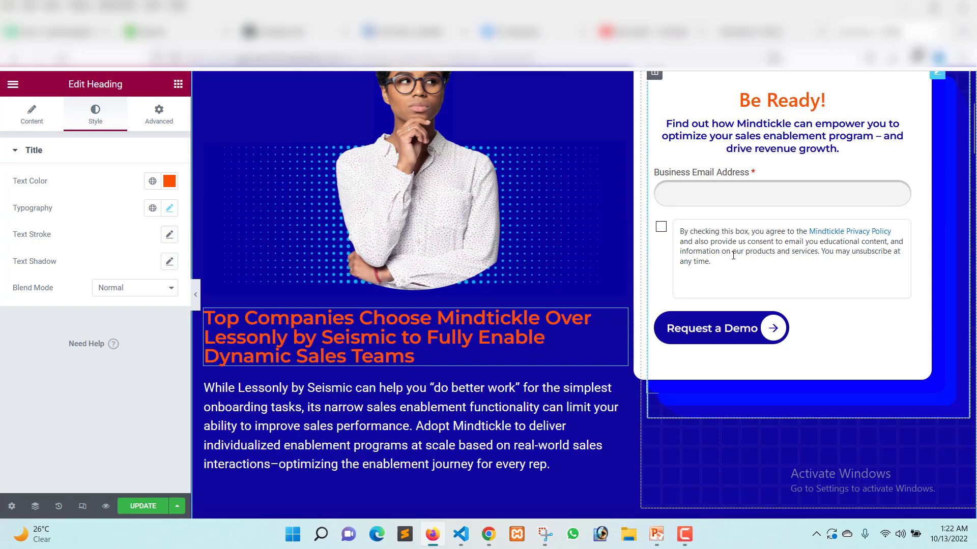
Review the content settings of the hero's Be Ready! WPForms widget and examine the form's layout on the page.
scroll(717, 251, up, 3)
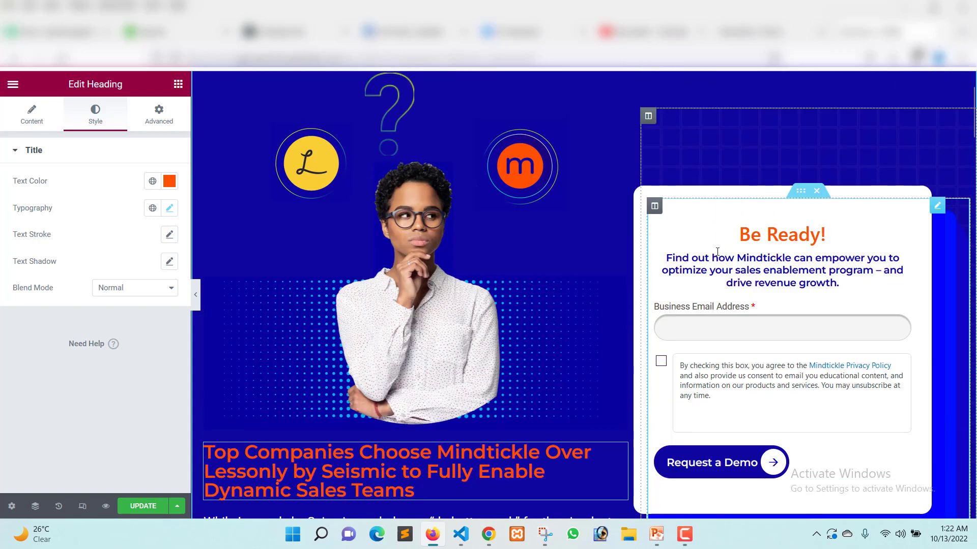
click(763, 294)
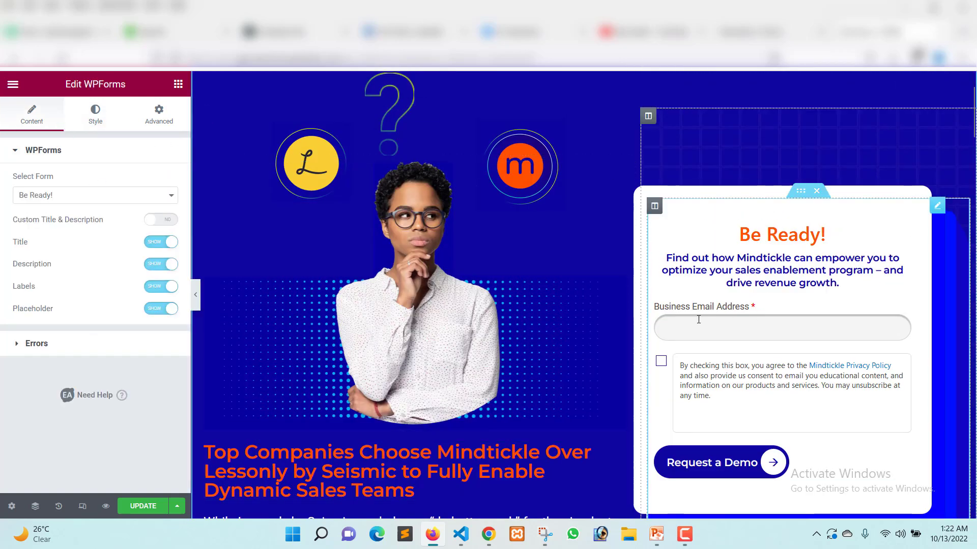
scroll(881, 292, down, 3)
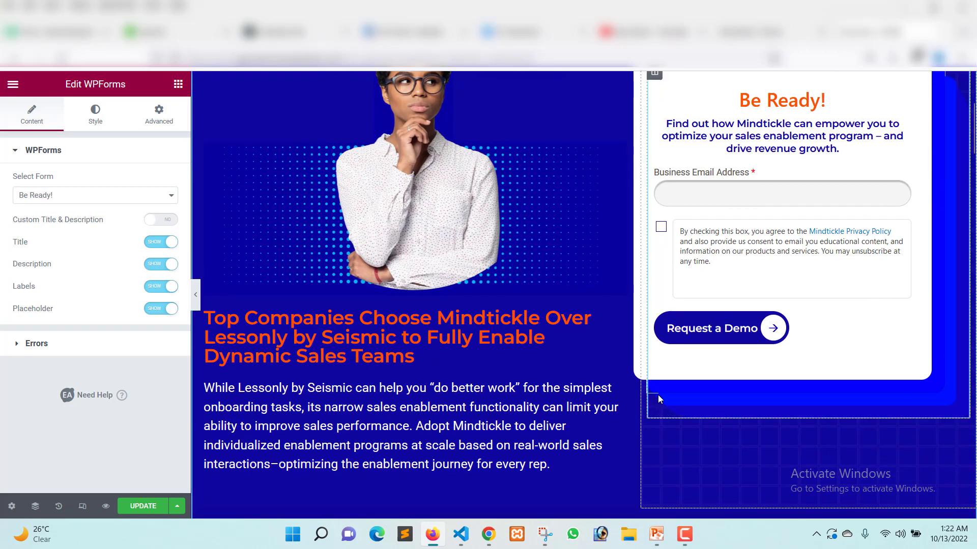
scroll(936, 373, up, 3)
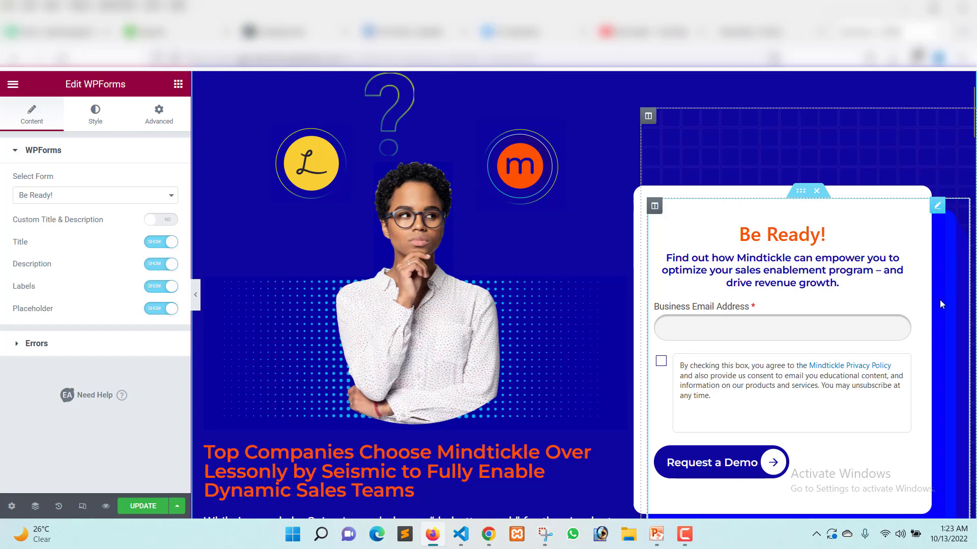
scroll(943, 211, down, 3)
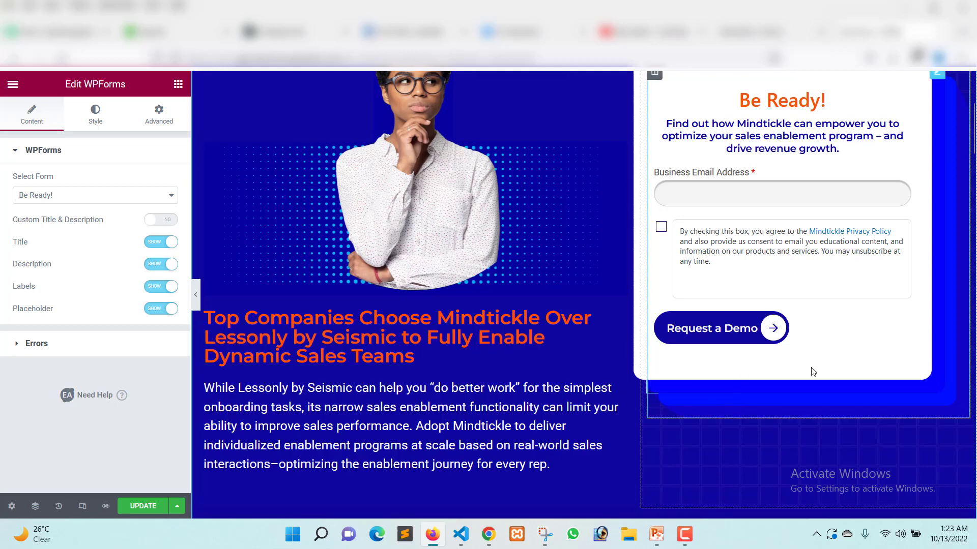
scroll(956, 189, up, 1)
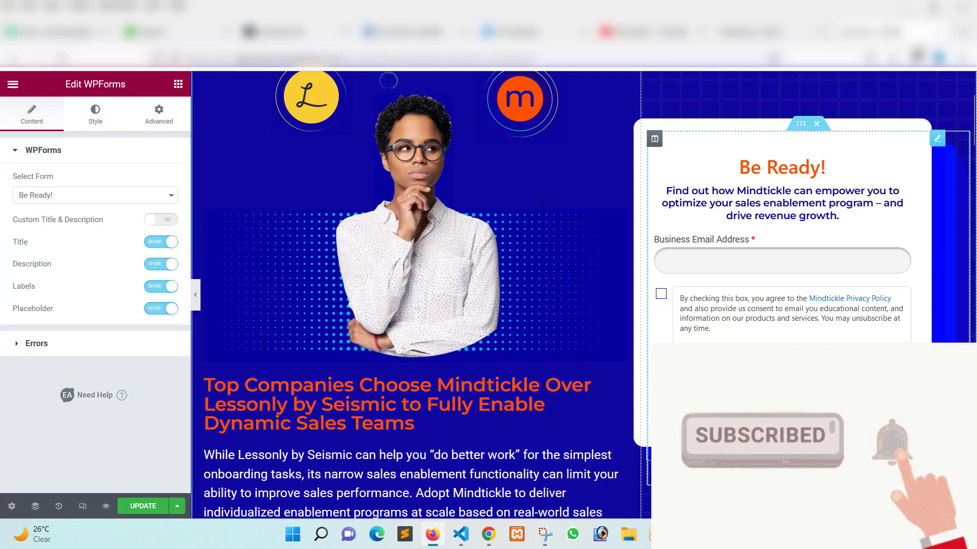
Inspect the background settings among the Be Ready! form widget's advanced options.
click(163, 127)
scroll(64, 305, down, 3)
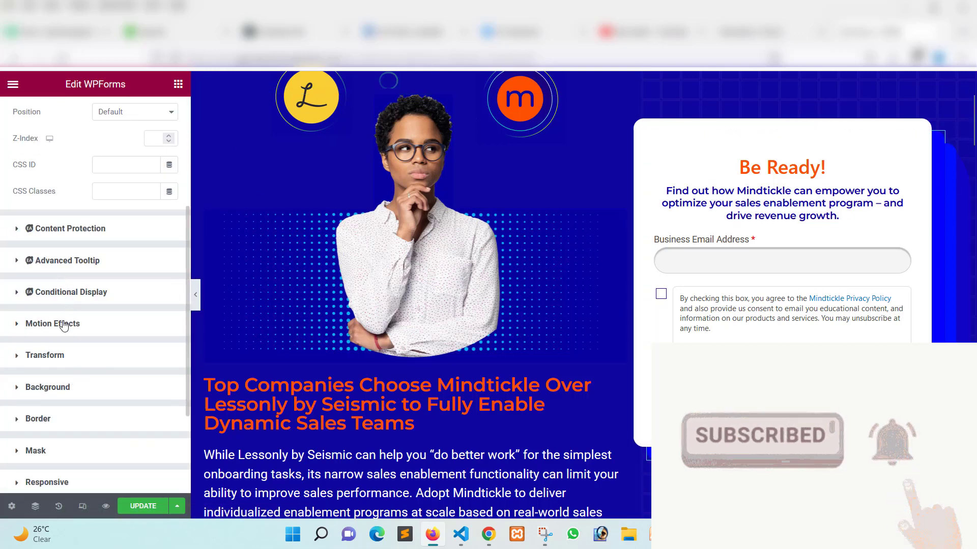
click(46, 388)
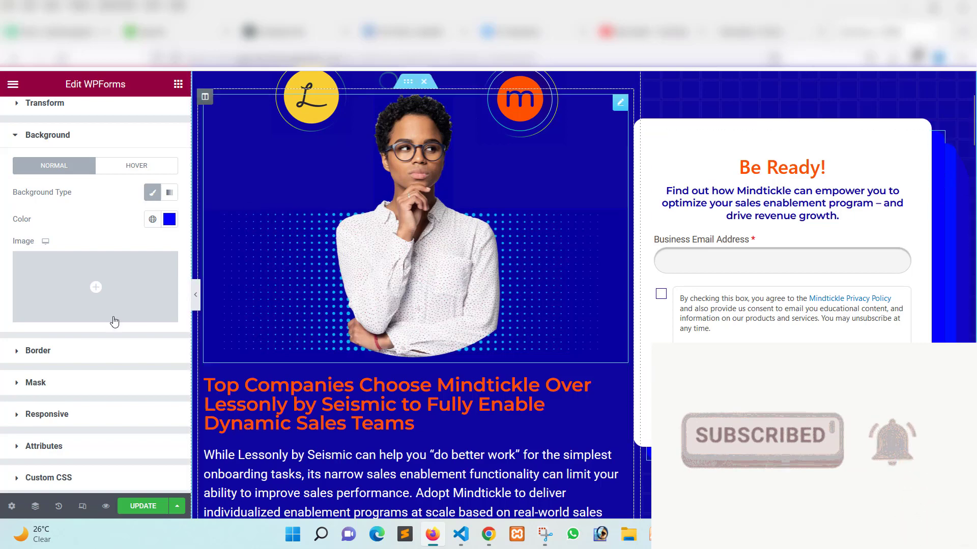
Link the form widget's border widths, set them to 1 on all sides, and open its box shadow settings.
click(58, 361)
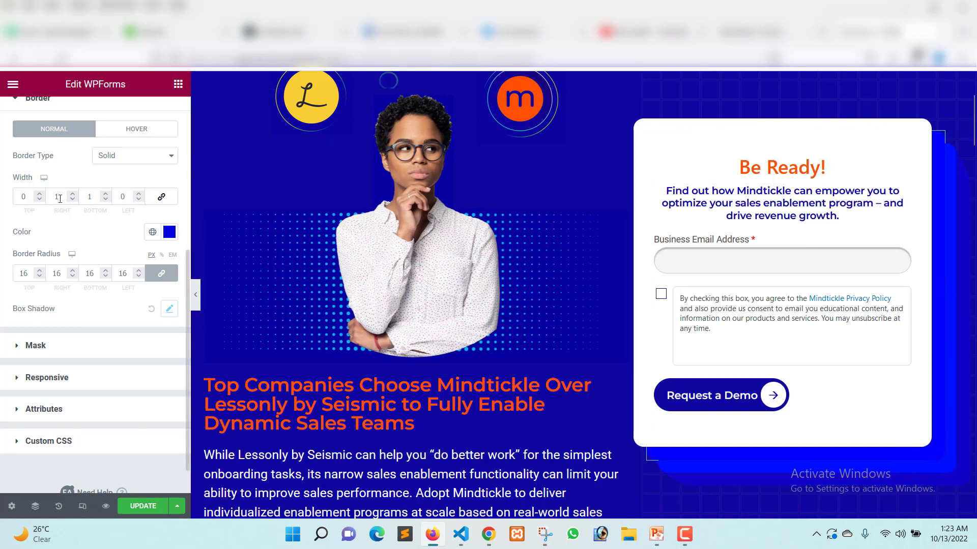
click(161, 197)
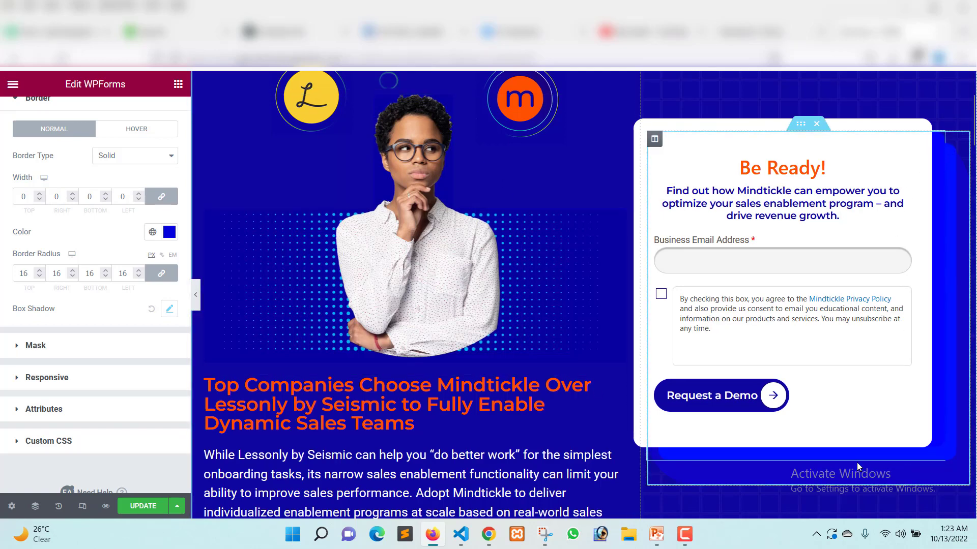
click(39, 195)
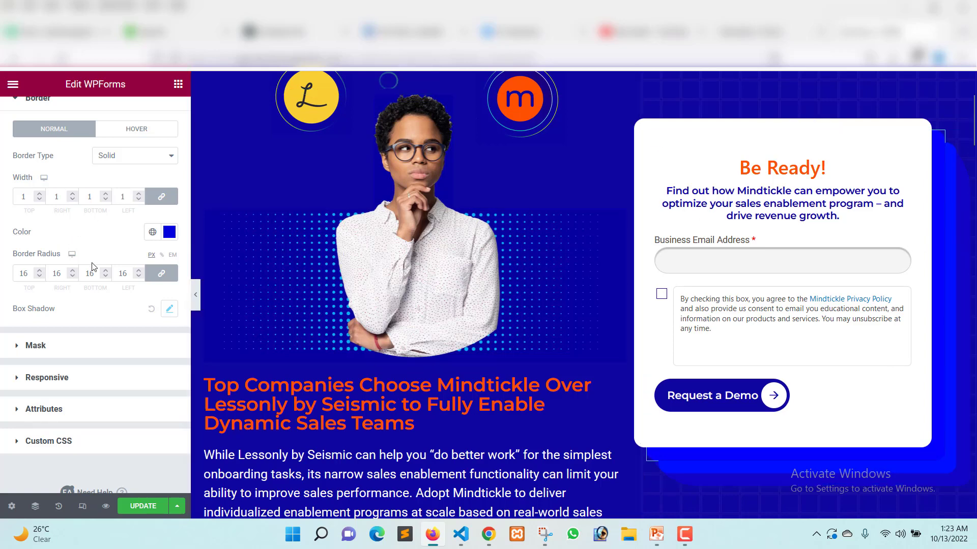
scroll(76, 281, down, 1)
click(170, 271)
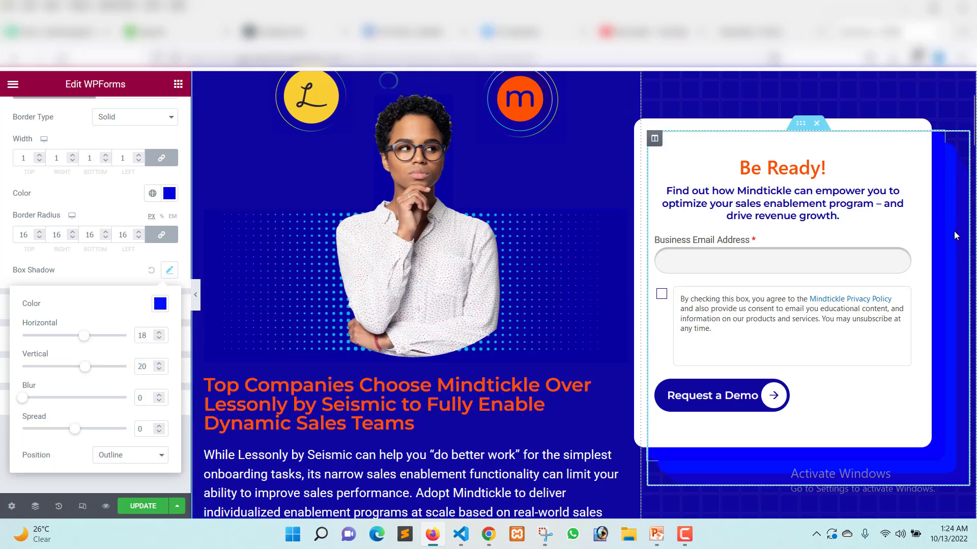
Inspect the border and background style settings of the column containing the Be Ready! form.
click(655, 139)
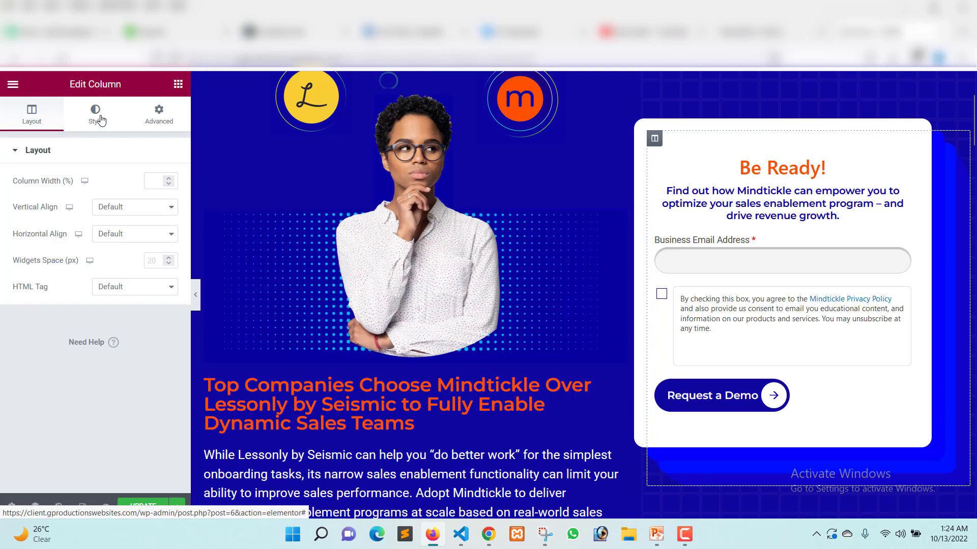
scroll(102, 264, down, 2)
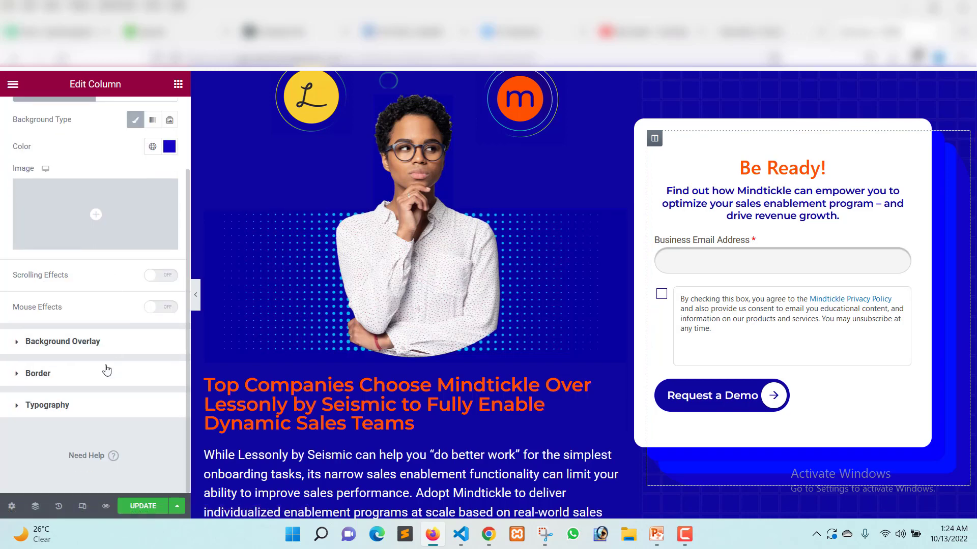
click(85, 376)
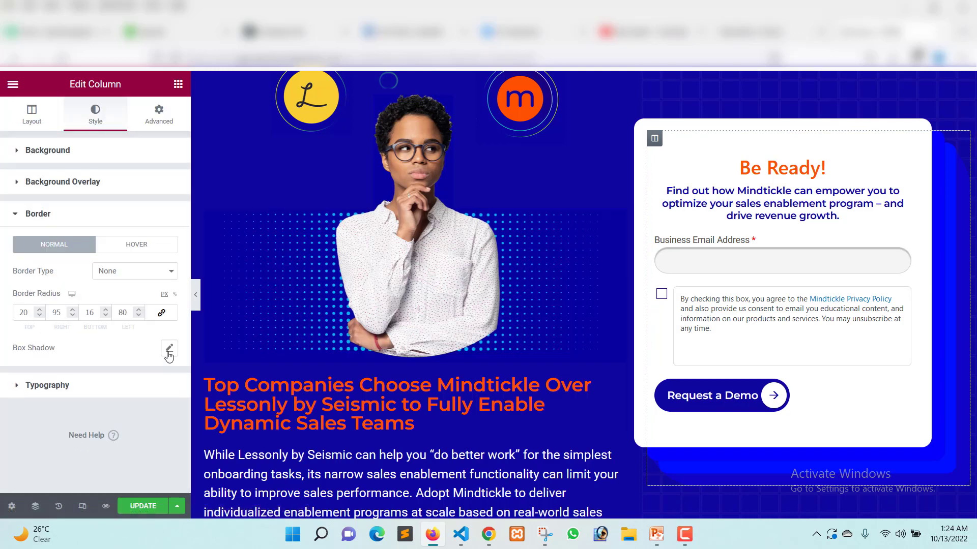
click(70, 152)
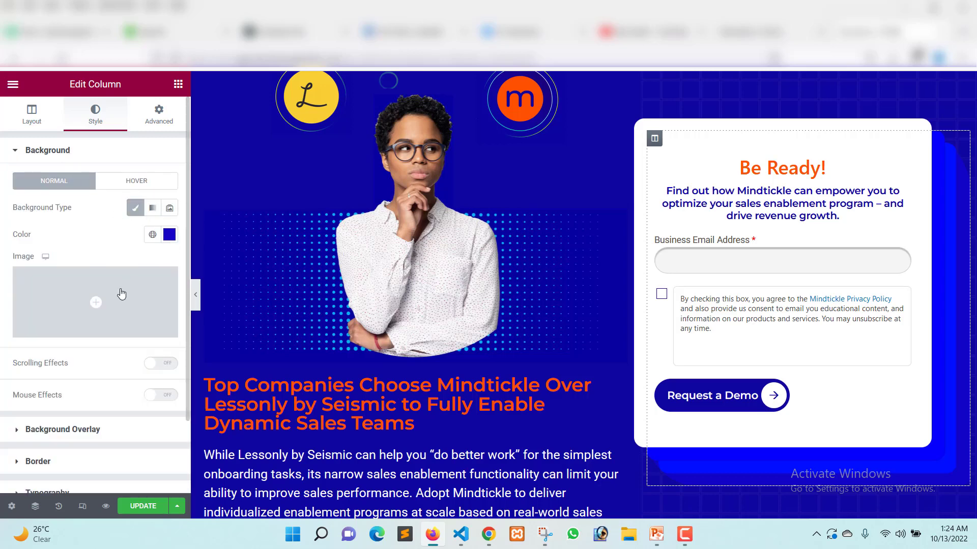
Inspect the form column's background overlay and border settings, then open its box shadow options and reset them.
scroll(79, 379, down, 2)
click(82, 362)
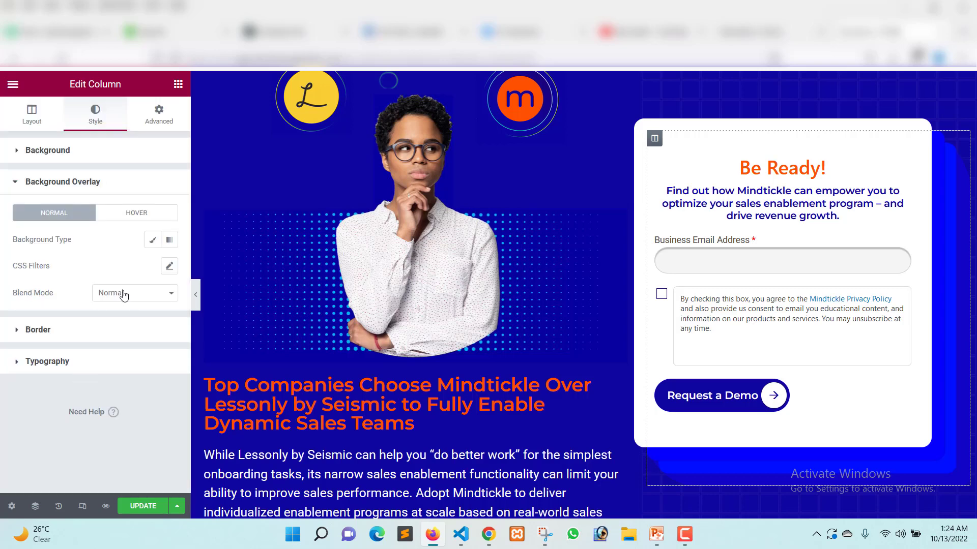
click(72, 337)
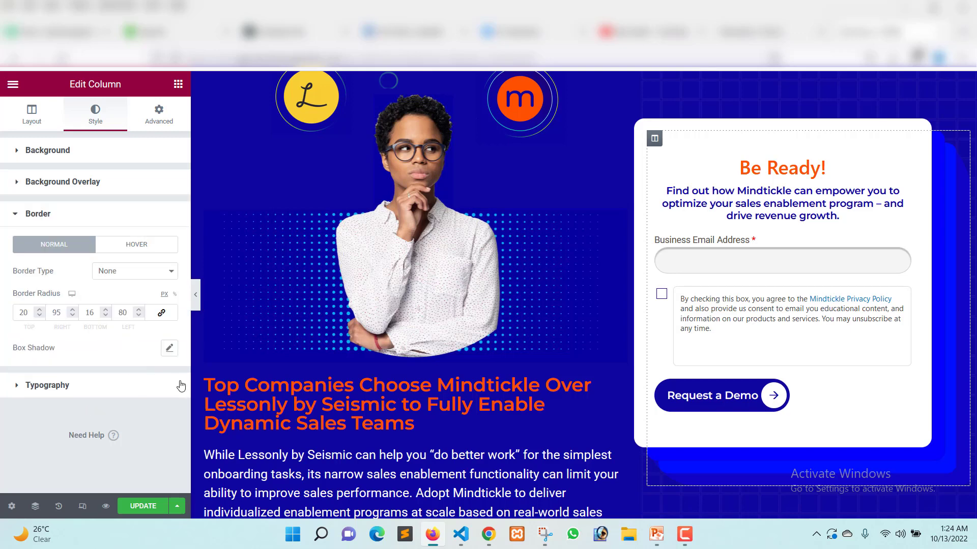
click(170, 348)
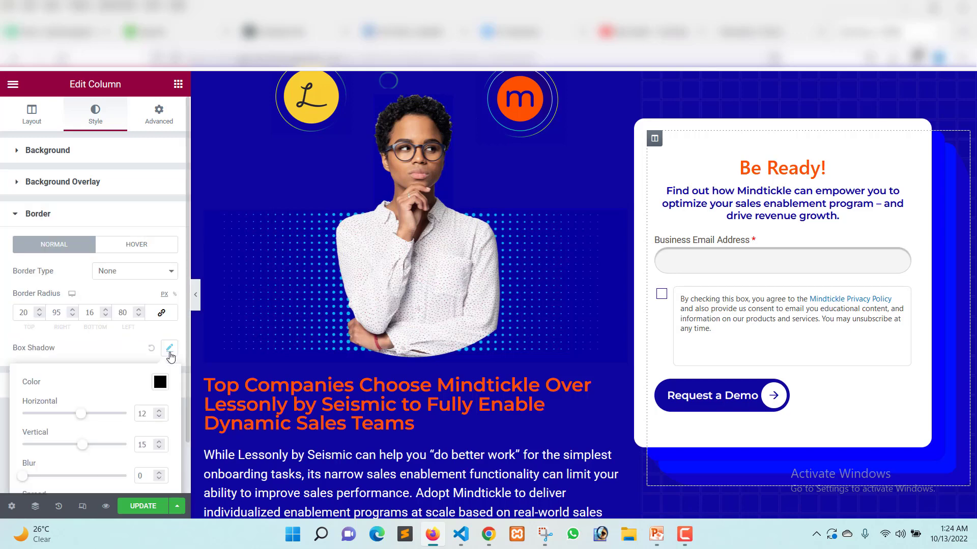
click(151, 348)
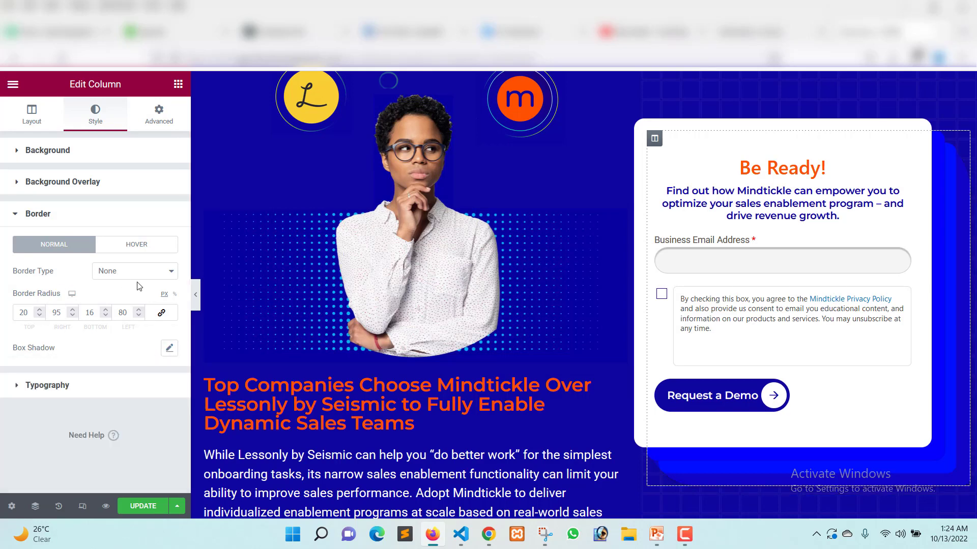
Review the form column's background settings and its advanced margin and padding options.
click(116, 156)
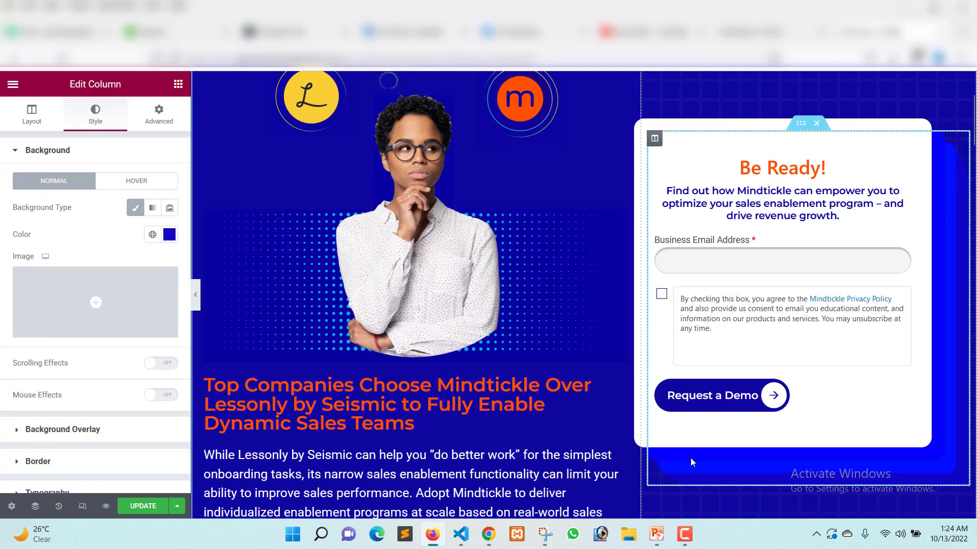
click(158, 113)
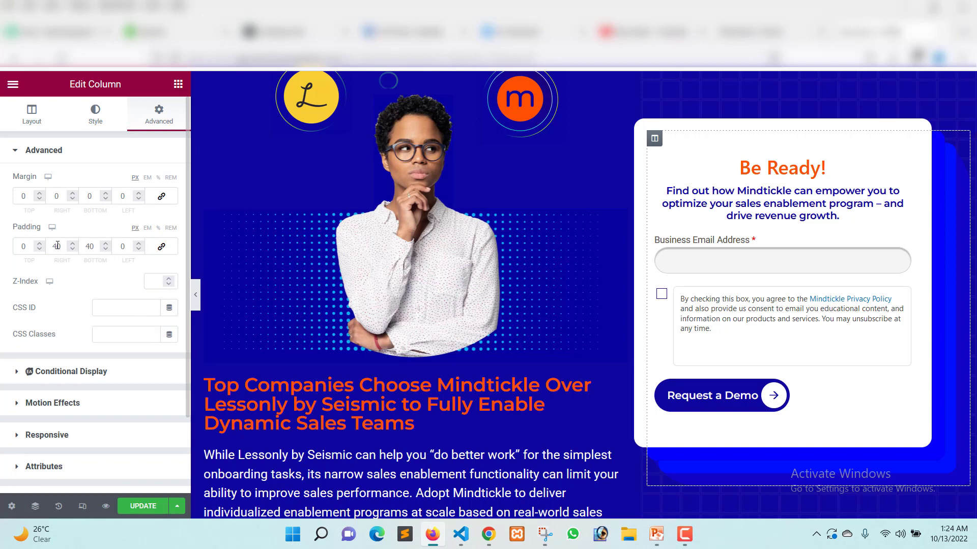
scroll(98, 248, down, 3)
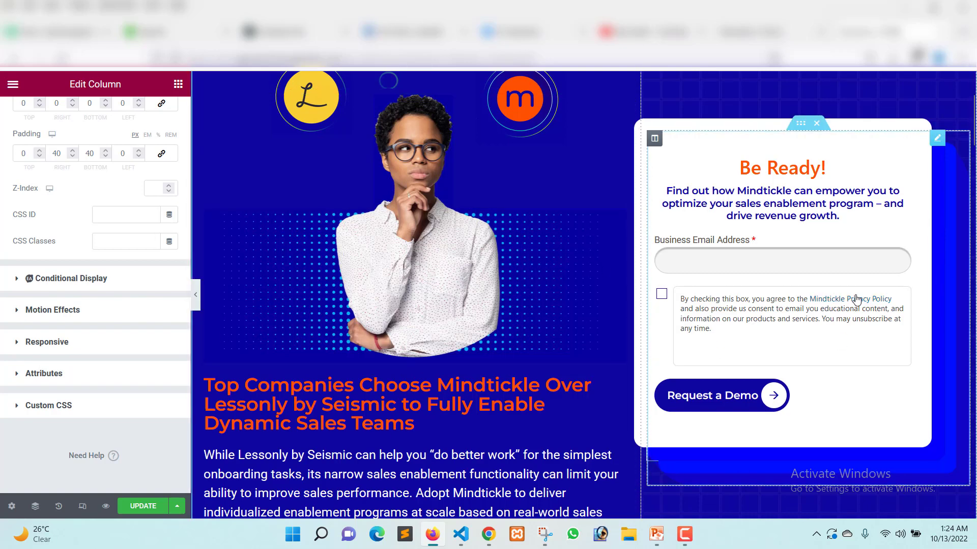
Examine the inner section under "Here's what you're missing", including its mindtickle and Lessonly logo images and the vs heading.
scroll(729, 249, down, 5)
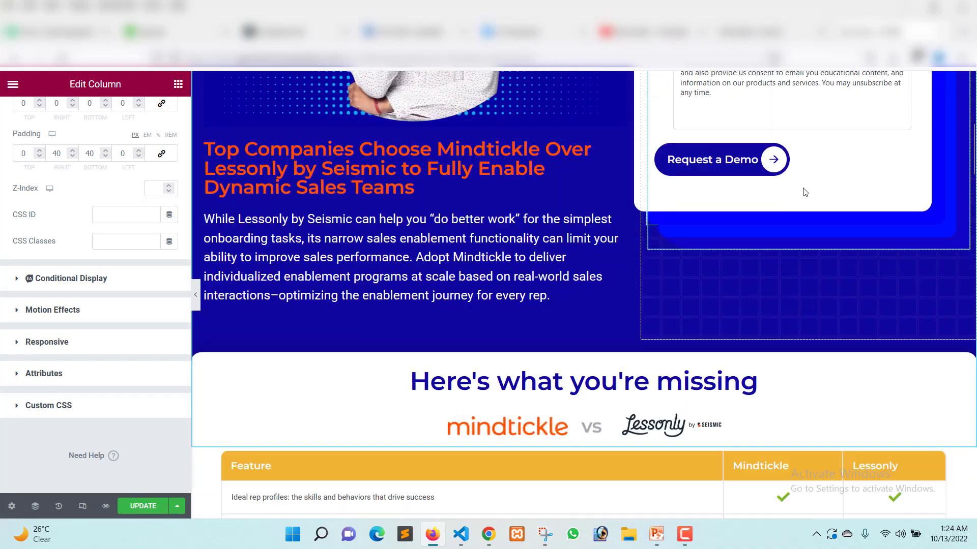
scroll(803, 192, up, 1)
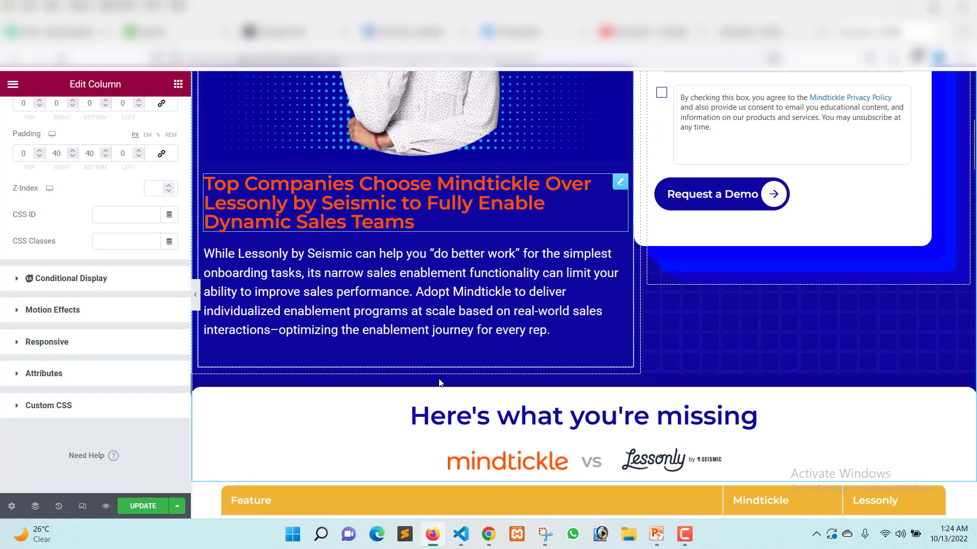
scroll(607, 325, down, 4)
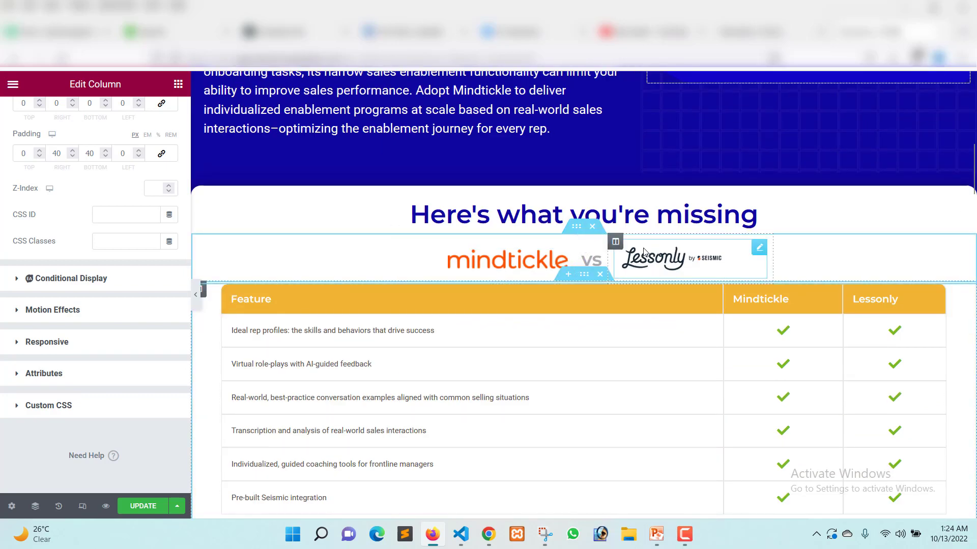
click(509, 257)
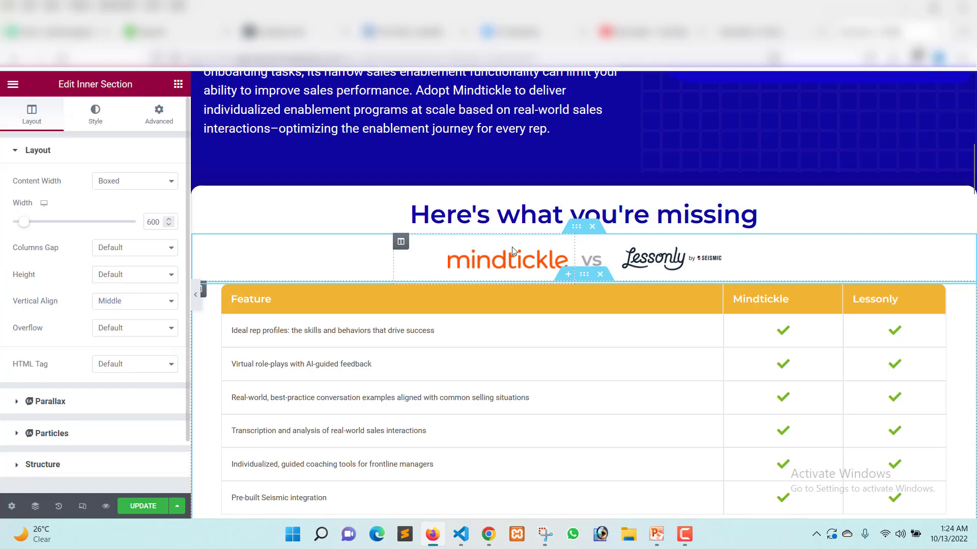
click(477, 262)
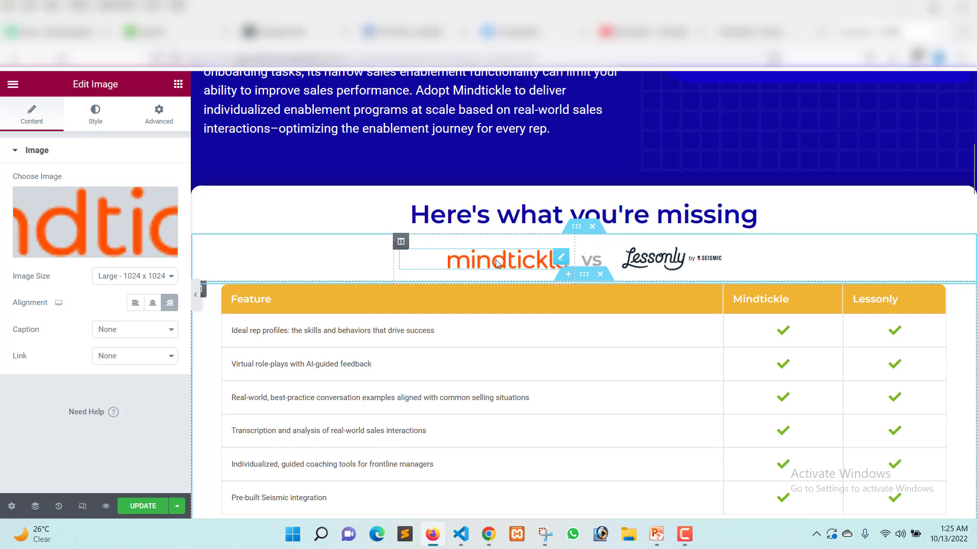
click(656, 263)
click(591, 261)
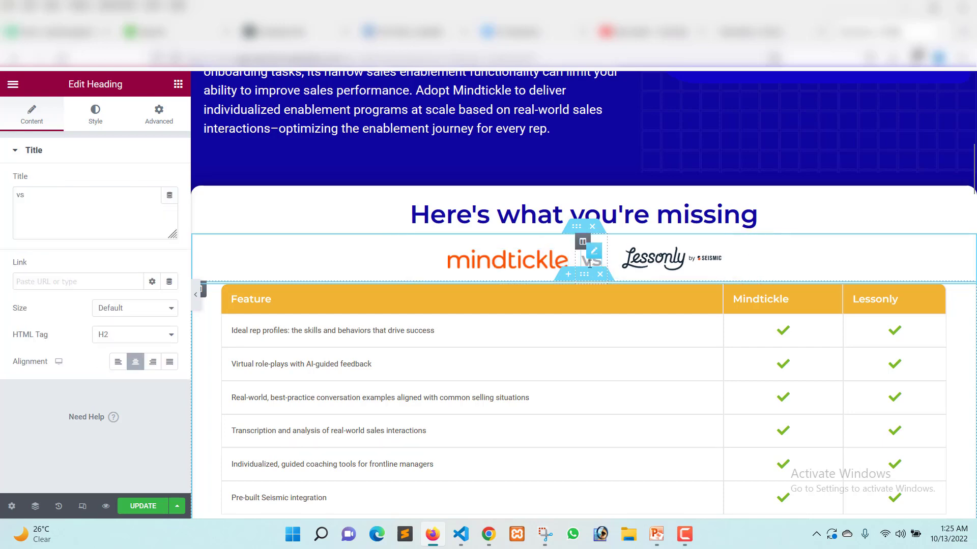
double_click(31, 193)
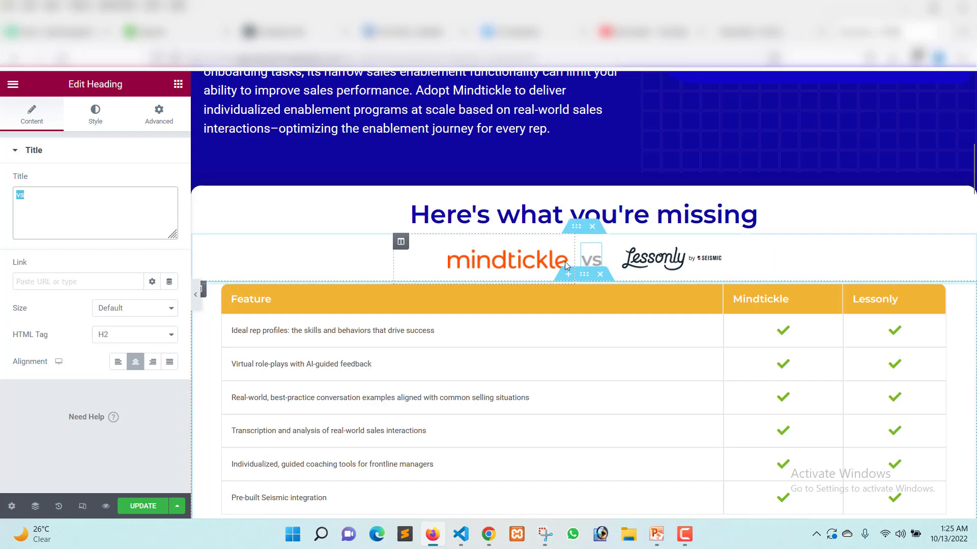
Select the feature comparison Data Table to review its header items, and examine the Schedule a Demo button beneath it.
scroll(478, 305, down, 3)
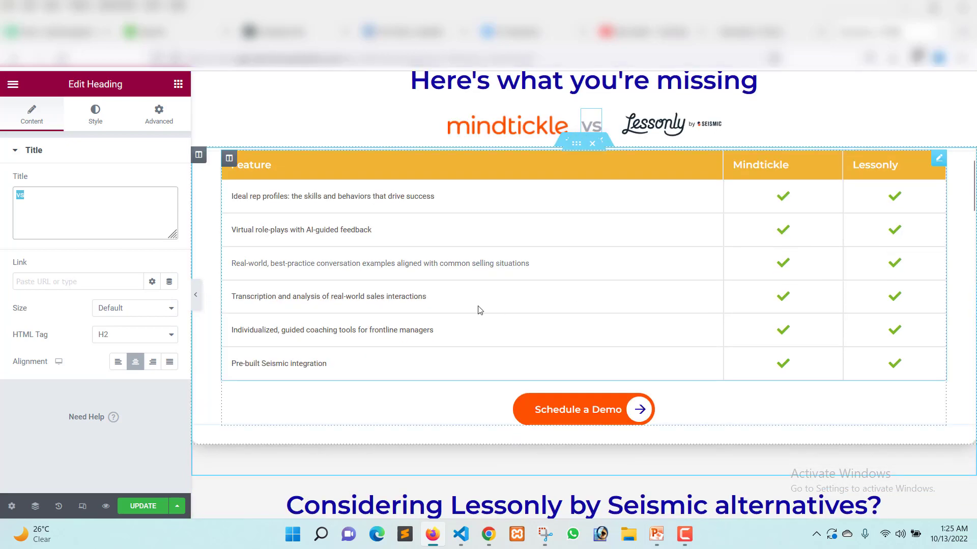
click(644, 219)
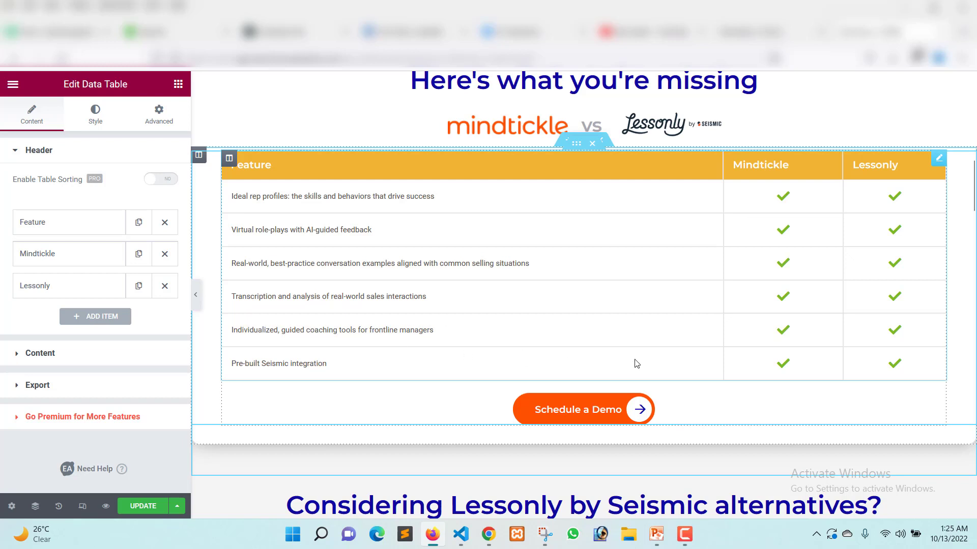
scroll(636, 364, down, 4)
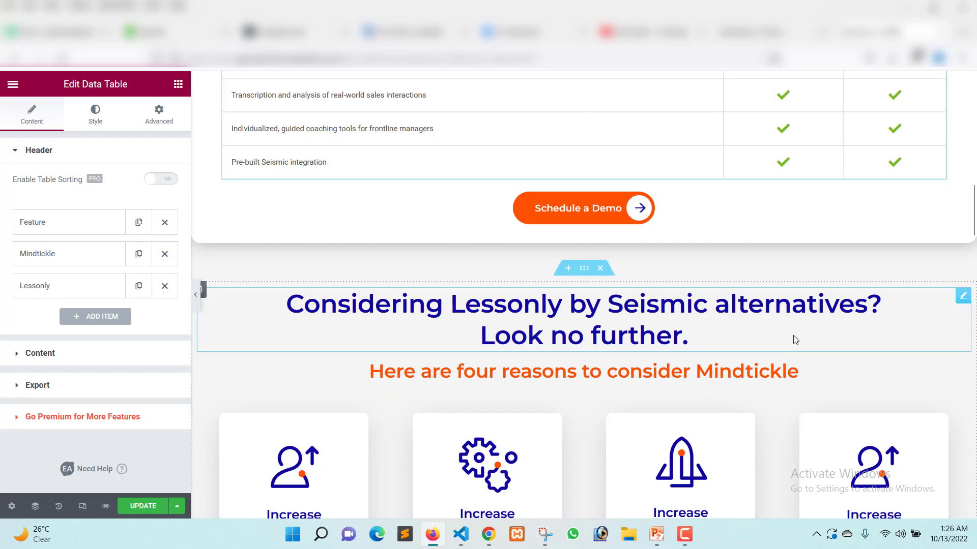
scroll(497, 306, down, 4)
scroll(610, 252, up, 4)
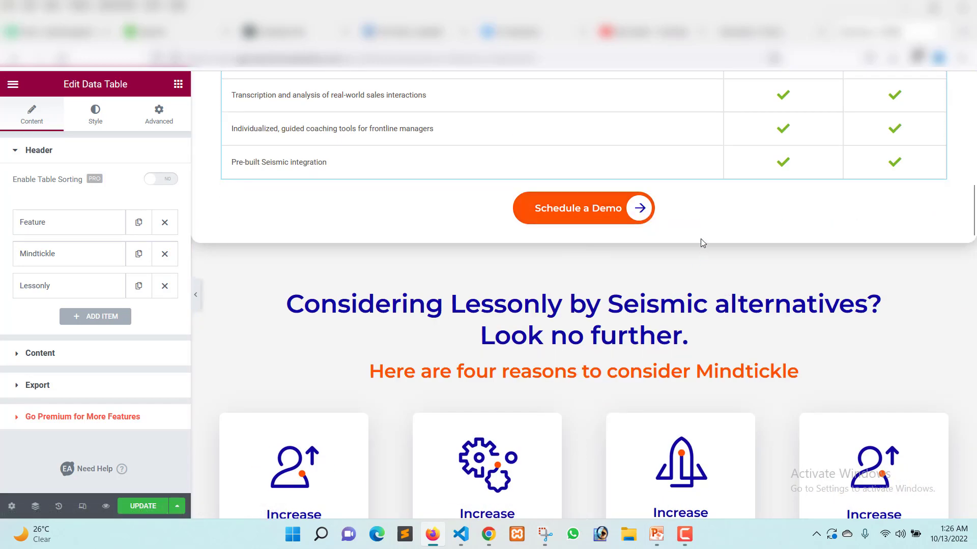
scroll(639, 207, down, 3)
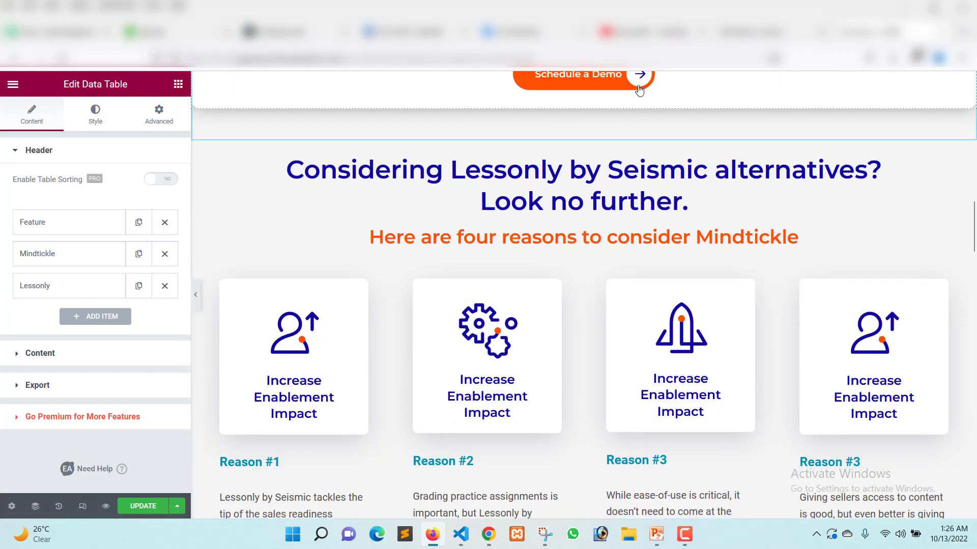
scroll(770, 172, up, 1)
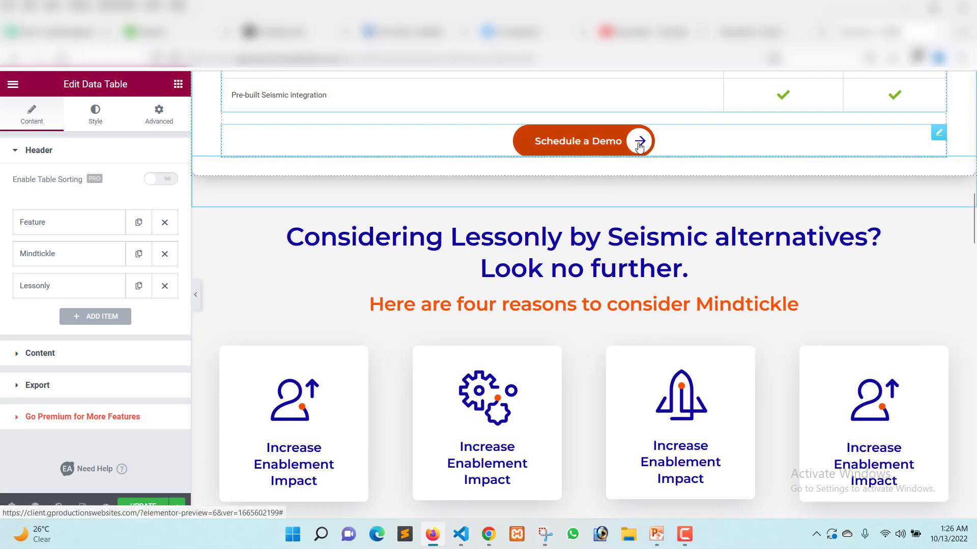
scroll(450, 260, up, 3)
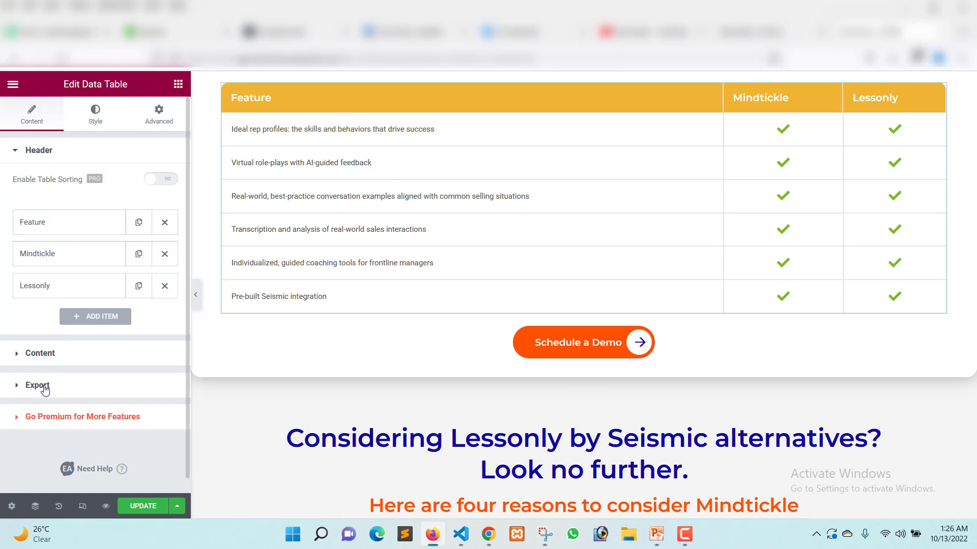
Review the comparison table's content rows list and its CSV export settings against the table on the page.
click(41, 353)
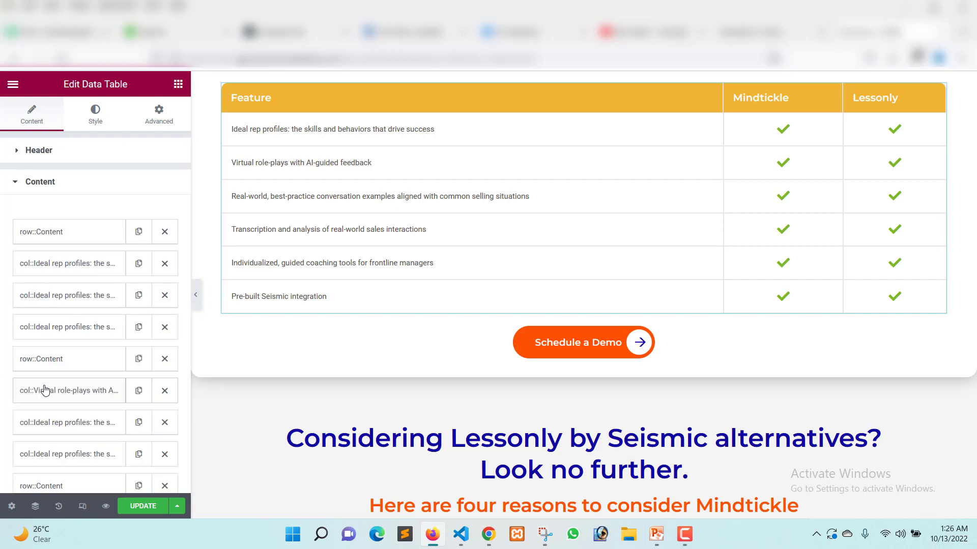
click(56, 202)
click(61, 213)
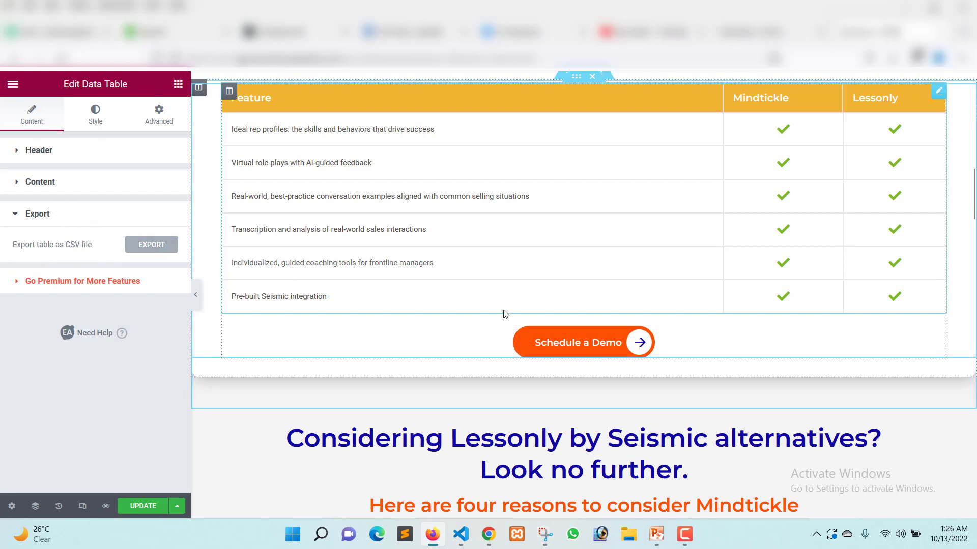
scroll(550, 305, up, 3)
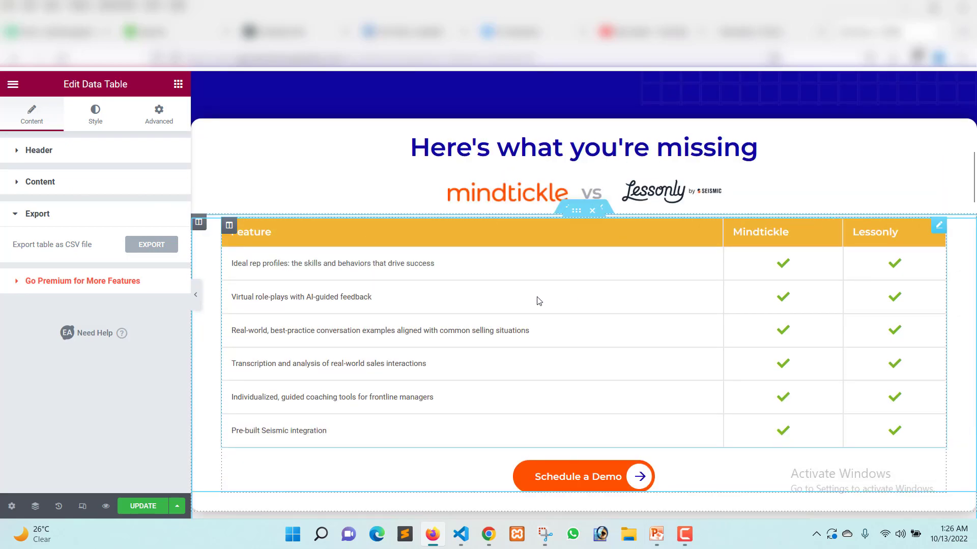
scroll(540, 301, down, 3)
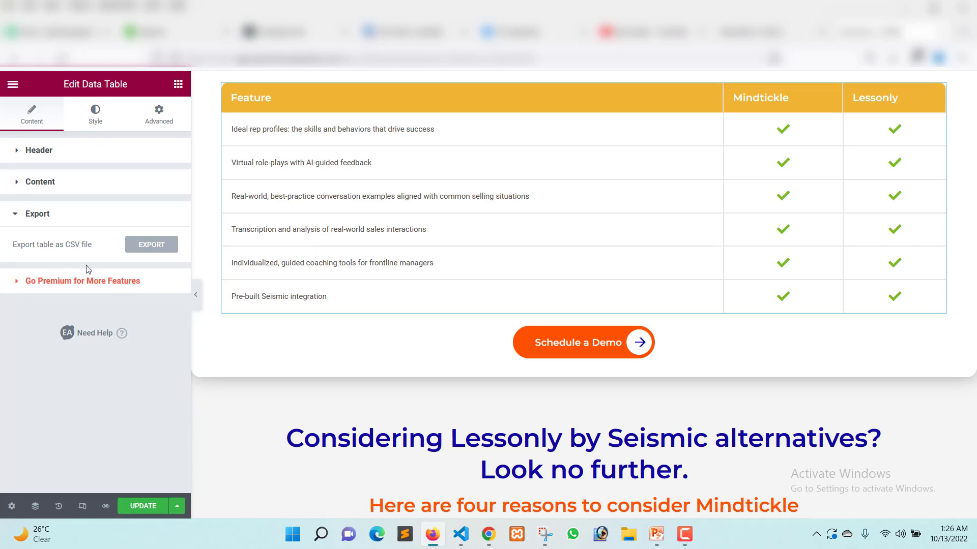
scroll(804, 273, up, 1)
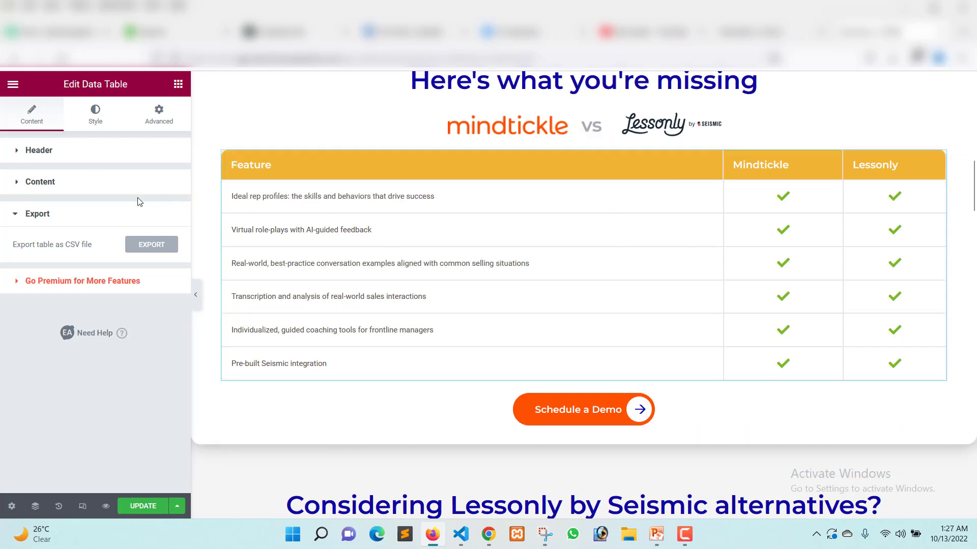
Inspect the check-mark icon cells in the comparison table's first content row, including their row type, spans and content type.
click(63, 192)
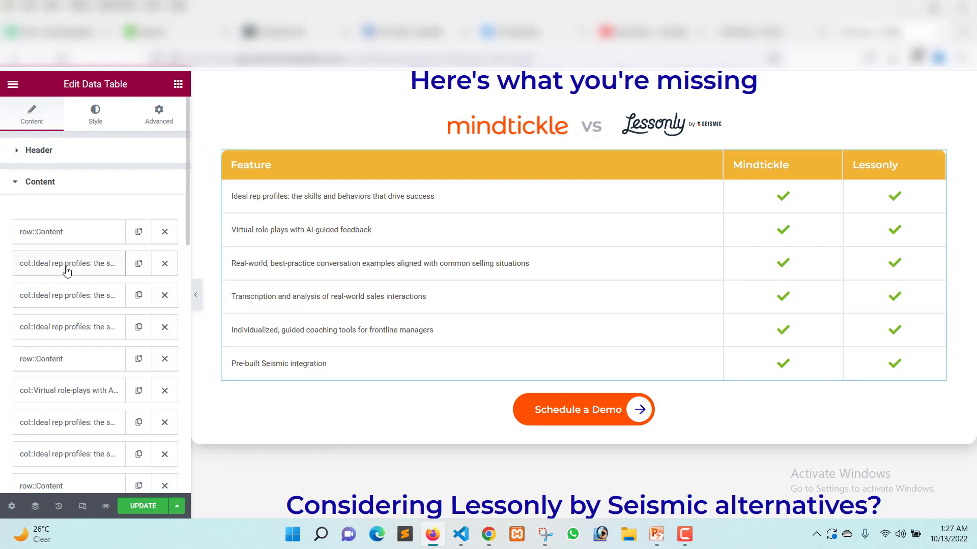
click(69, 300)
scroll(77, 356, down, 3)
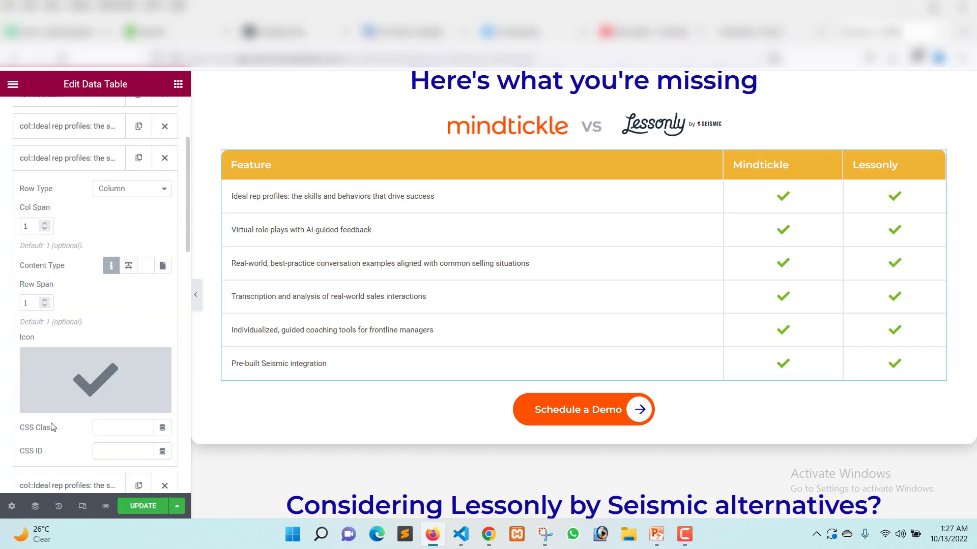
scroll(76, 356, down, 4)
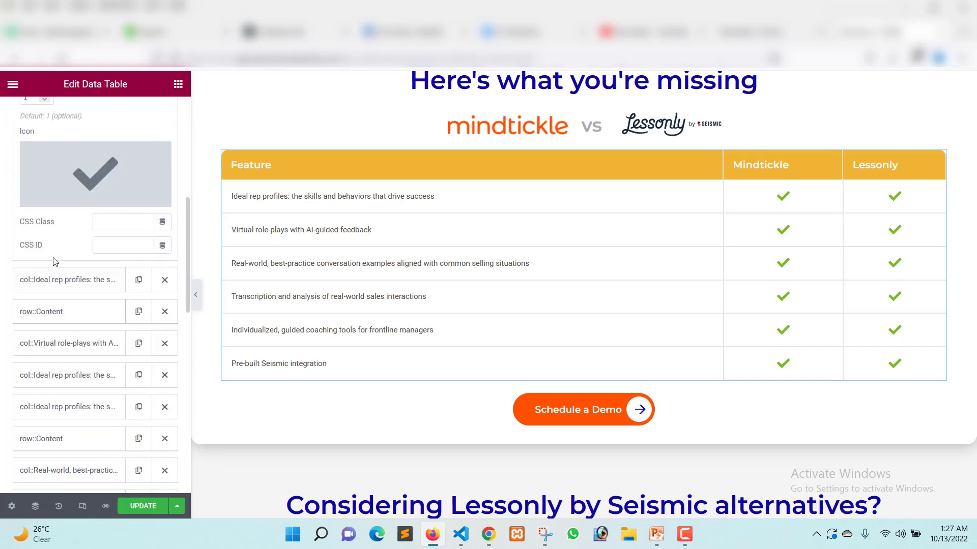
scroll(57, 279, up, 1)
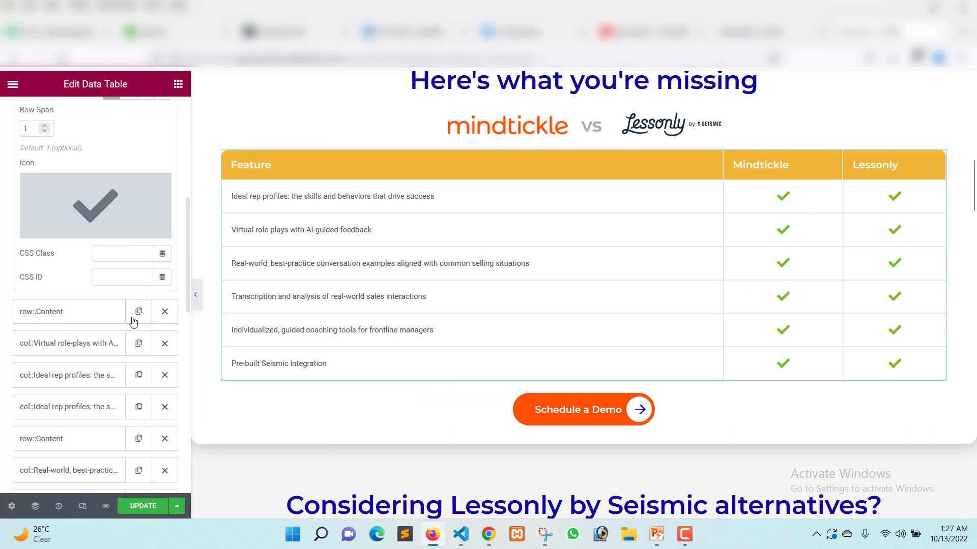
scroll(130, 321, up, 4)
scroll(98, 266, up, 2)
Review the comparison table's general style settings and view the four reasons section below the table.
click(103, 121)
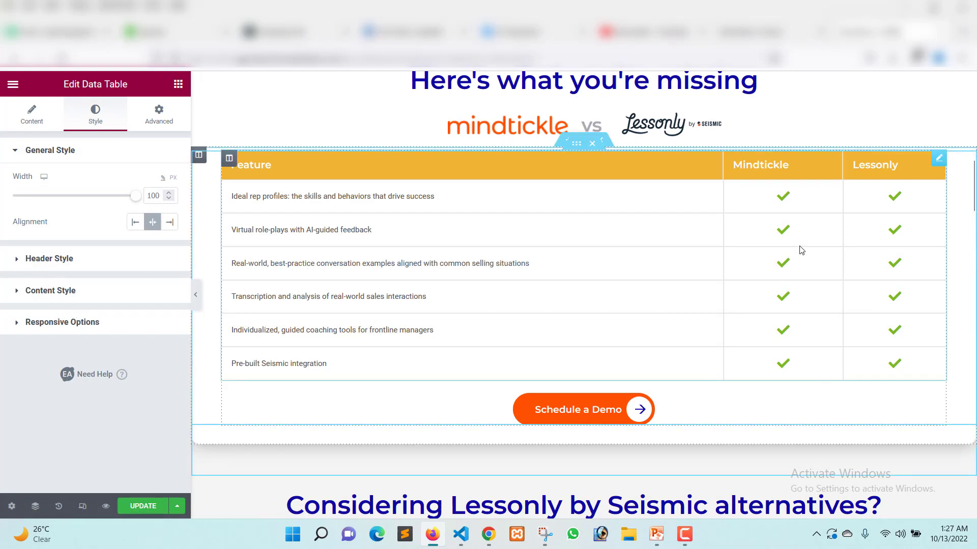
scroll(801, 249, down, 4)
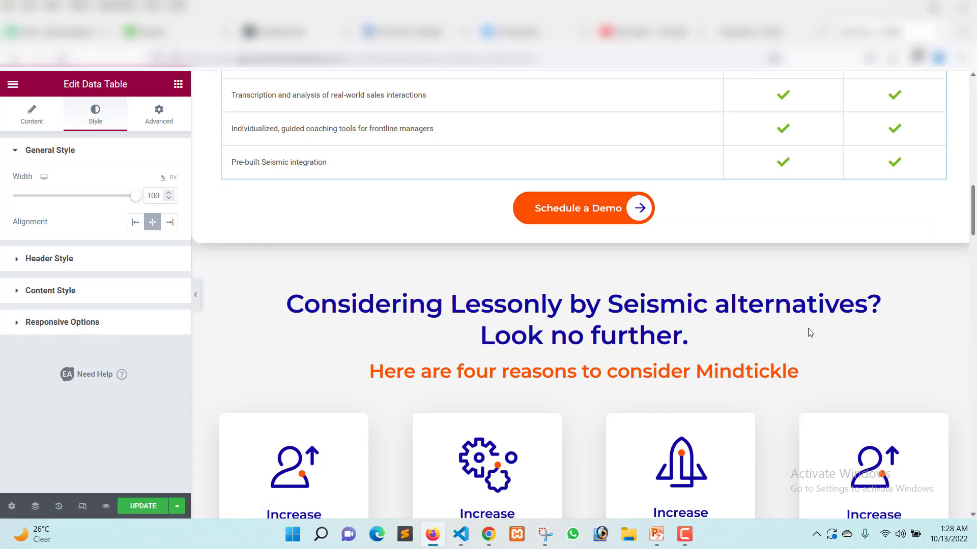
scroll(478, 310, down, 3)
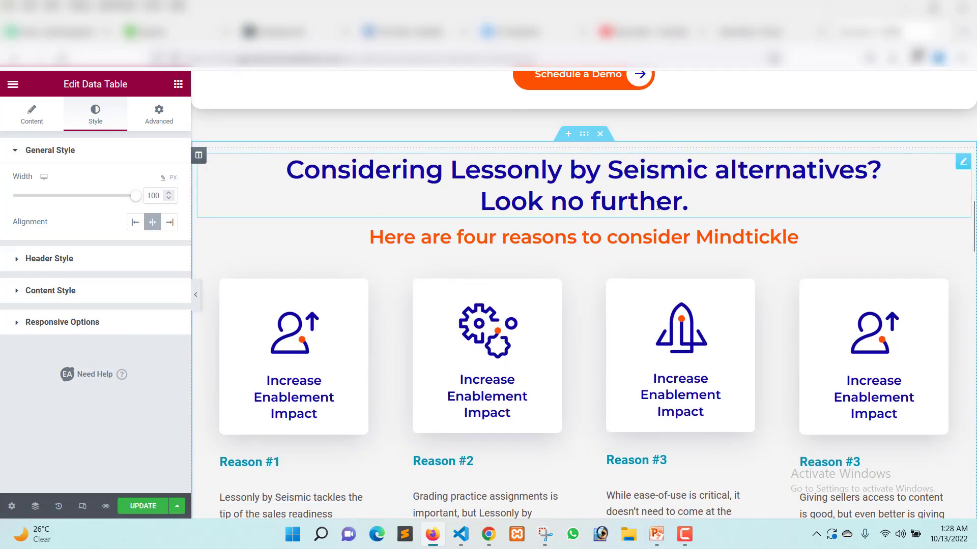
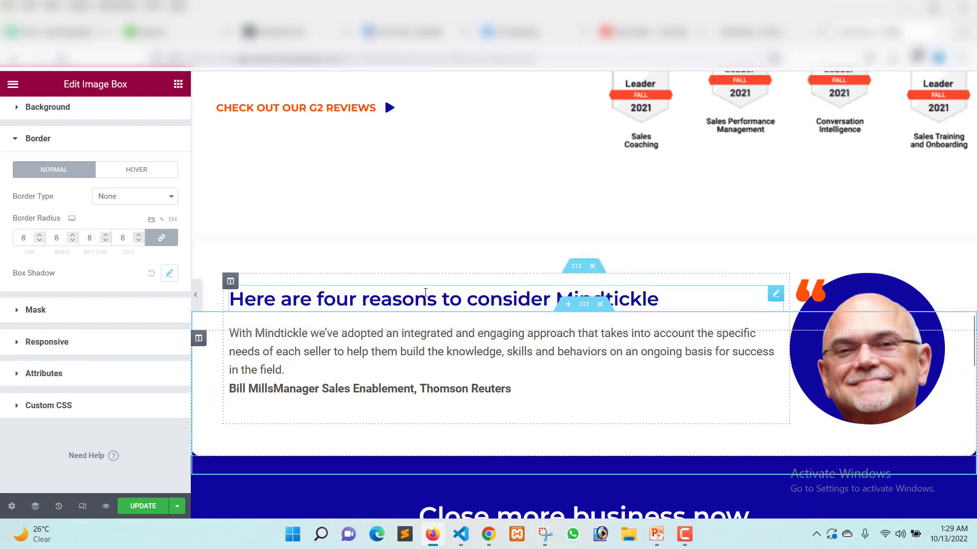
Select the Mulesoft counter in the "Close more business now" section to review its number, suffix, animation and title settings.
scroll(426, 295, down, 3)
scroll(425, 295, down, 3)
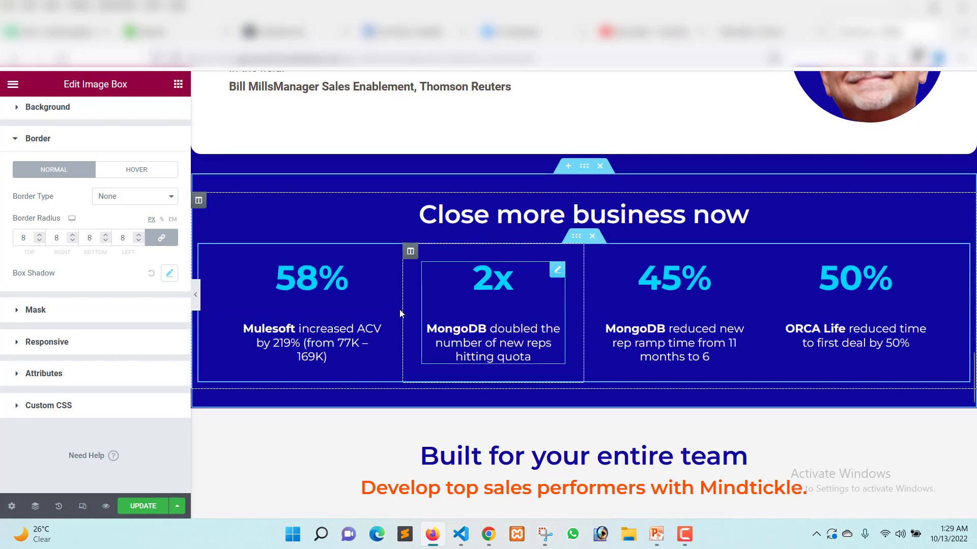
click(317, 303)
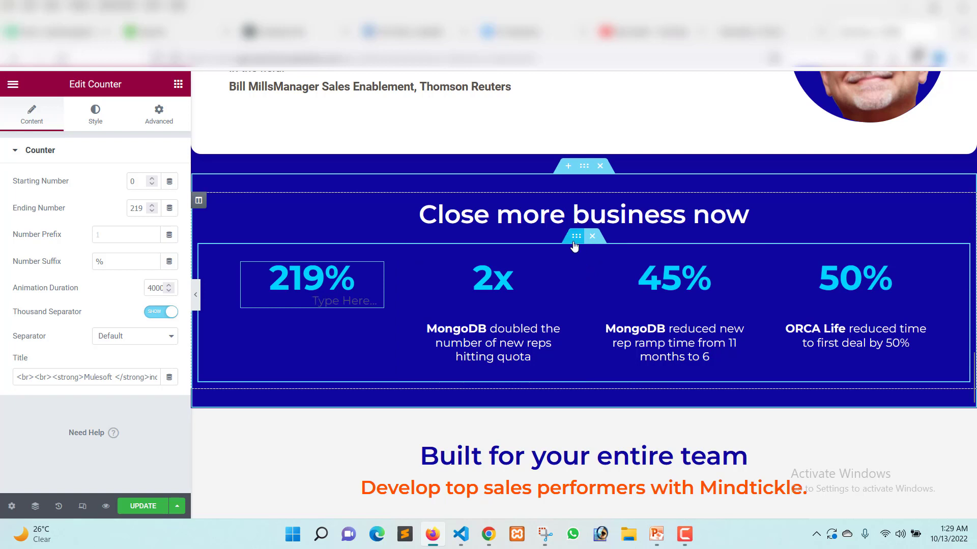
scroll(742, 291, down, 1)
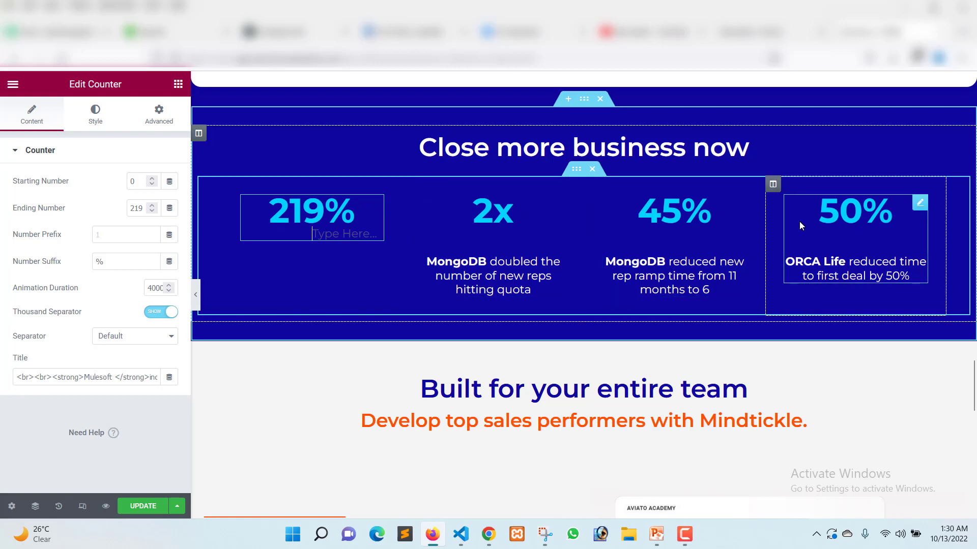
Review the Advanced Accordion's general settings and expand its Sales enablement item in the "Built for your entire team" section.
scroll(614, 242, down, 5)
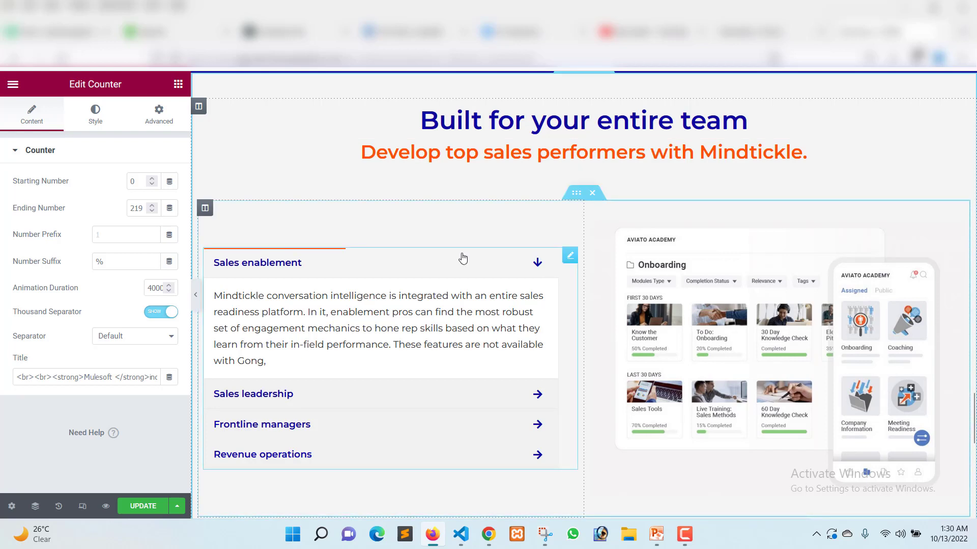
scroll(462, 259, down, 1)
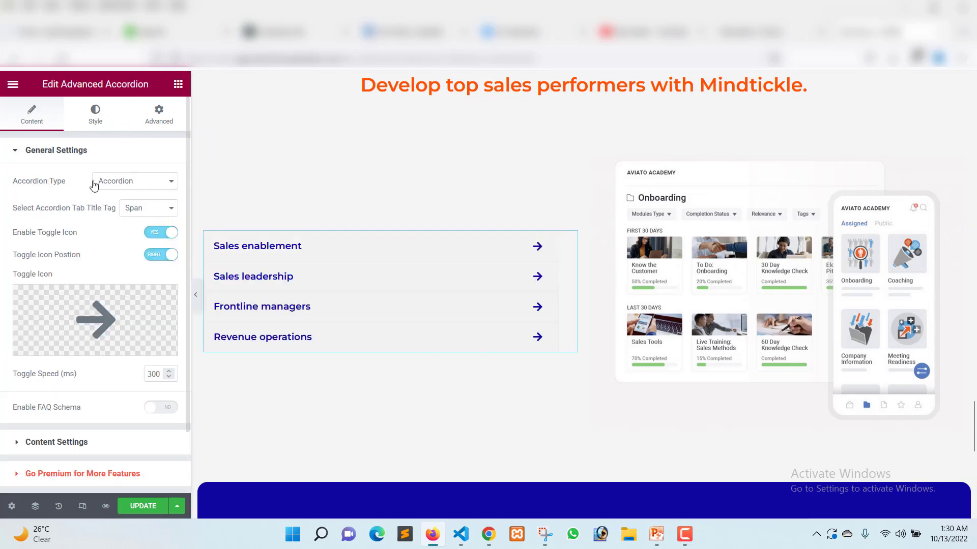
scroll(480, 280, down, 5)
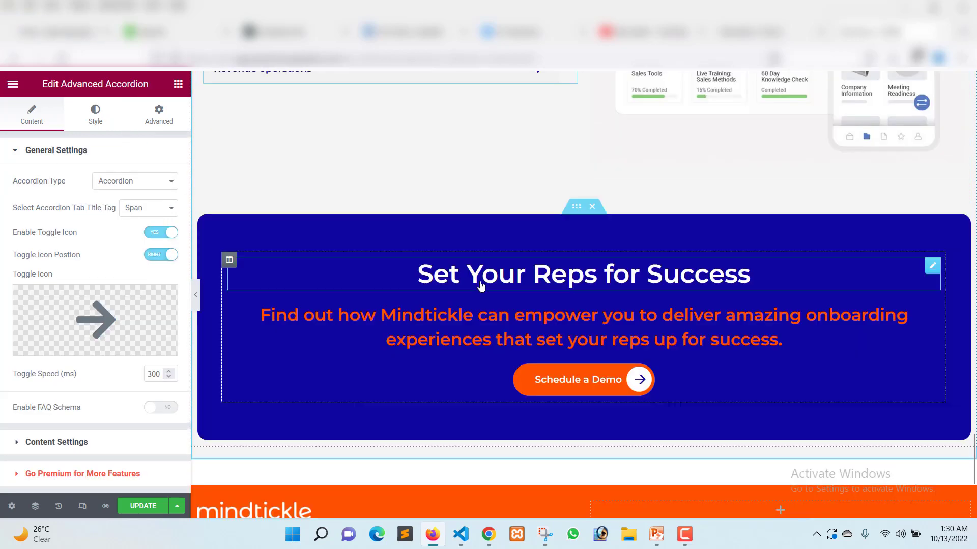
scroll(519, 246, up, 3)
click(343, 124)
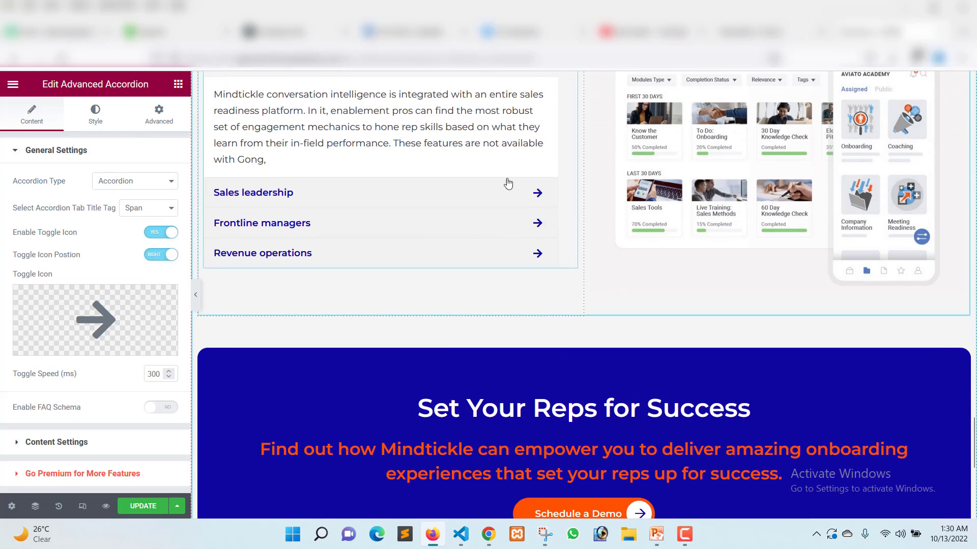
scroll(376, 290, up, 4)
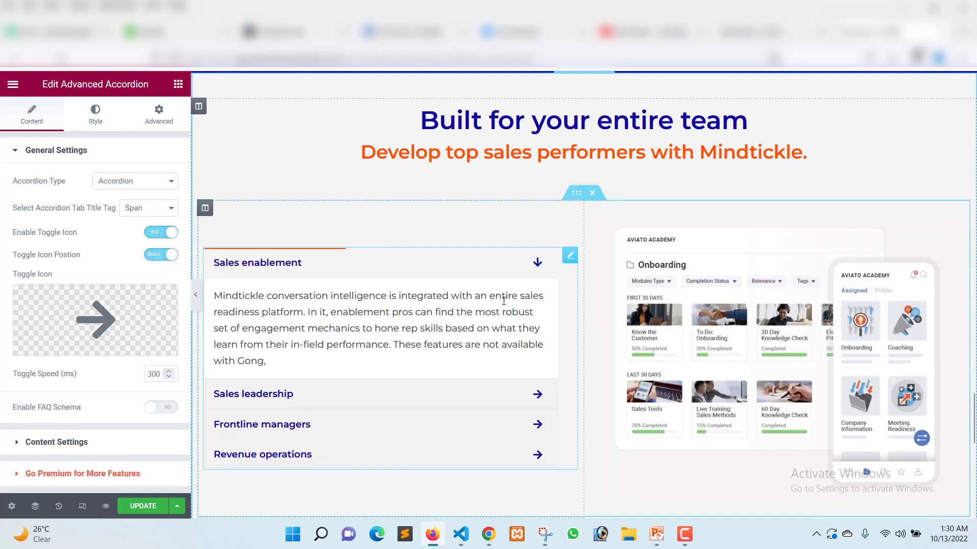
scroll(498, 290, down, 4)
scroll(498, 290, up, 3)
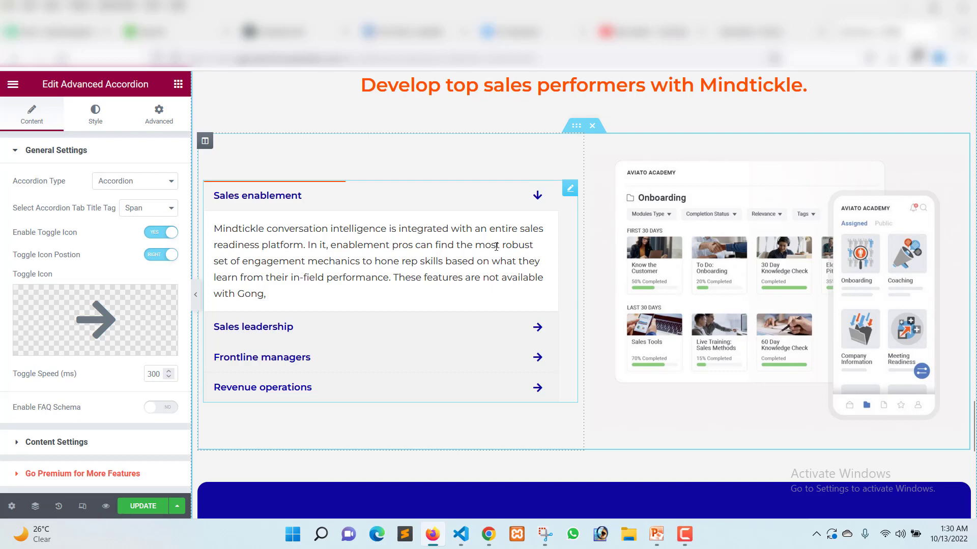
Look over the finished page sections, from the "Set Your Reps for Success" banner to the reasons cards and G2 ratings.
scroll(569, 257, down, 5)
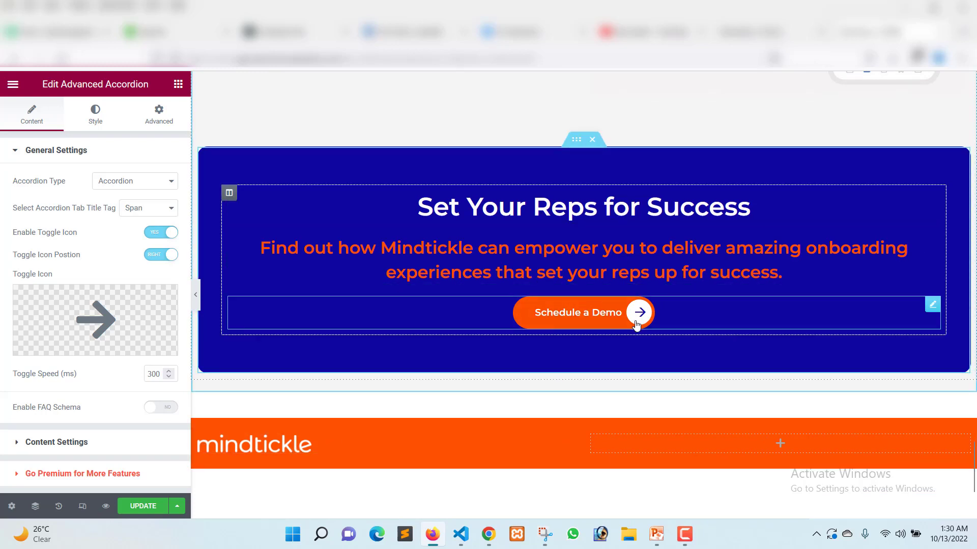
scroll(637, 312, up, 3)
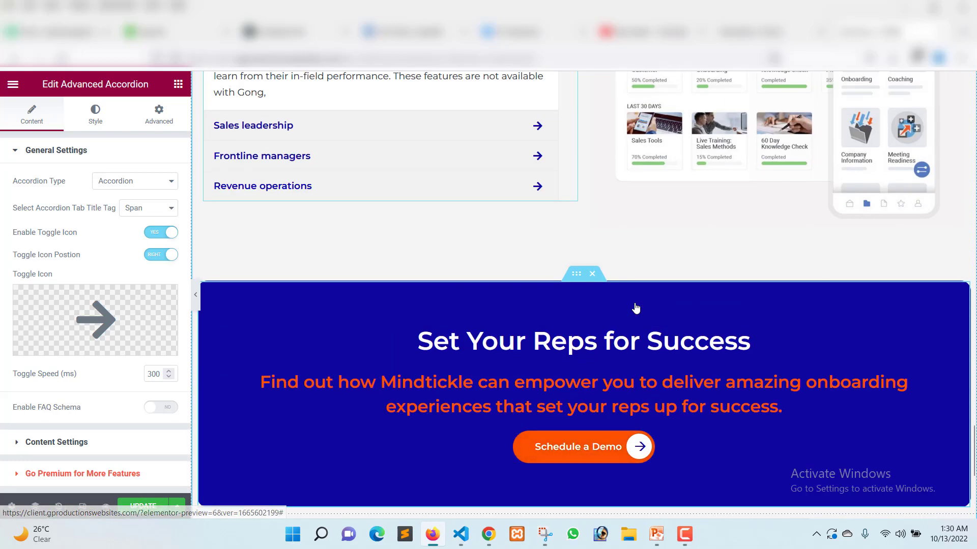
scroll(635, 309, down, 3)
scroll(615, 316, up, 10)
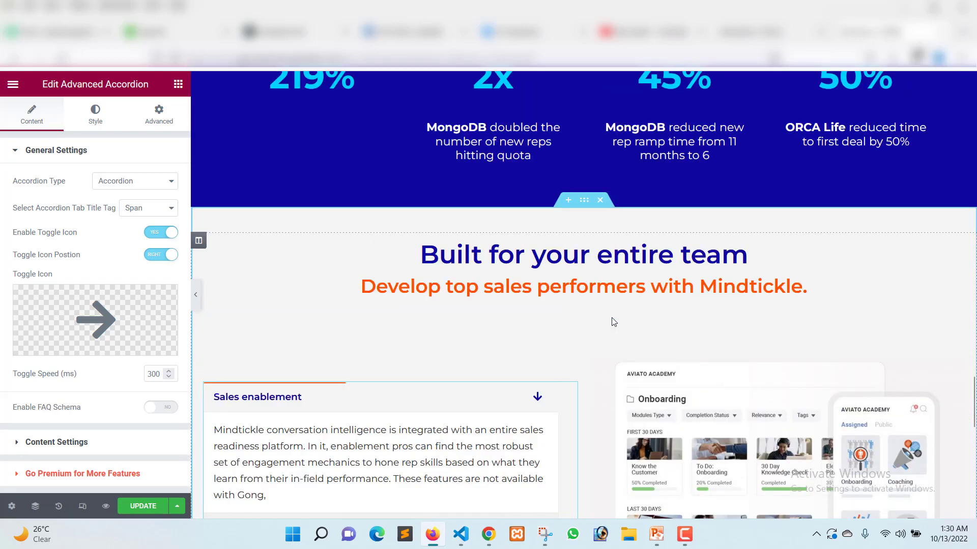
scroll(613, 321, down, 7)
scroll(613, 322, up, 20)
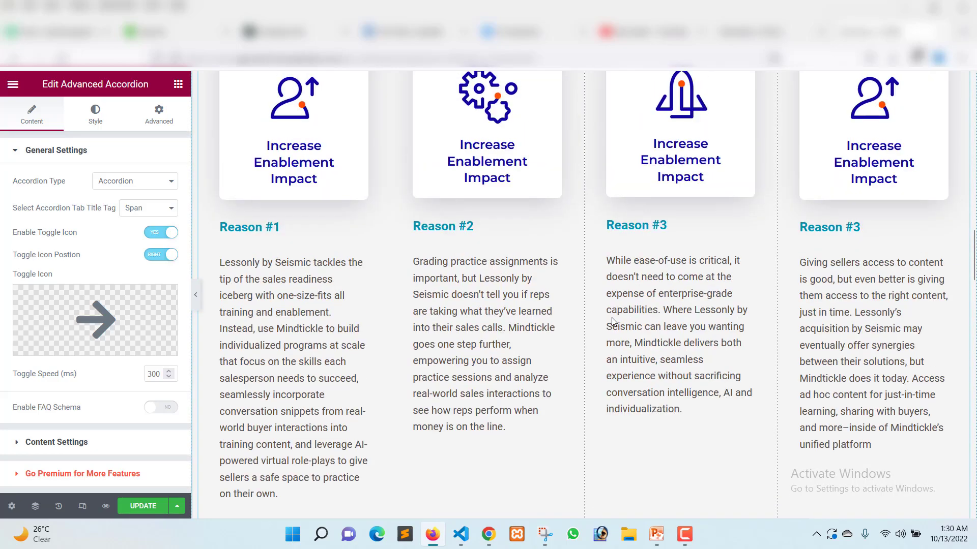
scroll(613, 322, up, 2)
scroll(613, 322, down, 20)
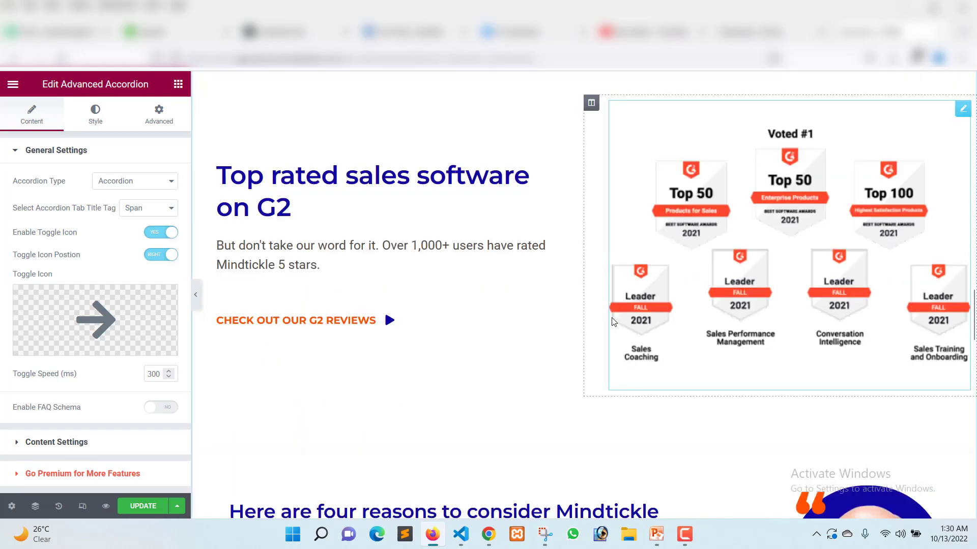
scroll(612, 321, down, 5)
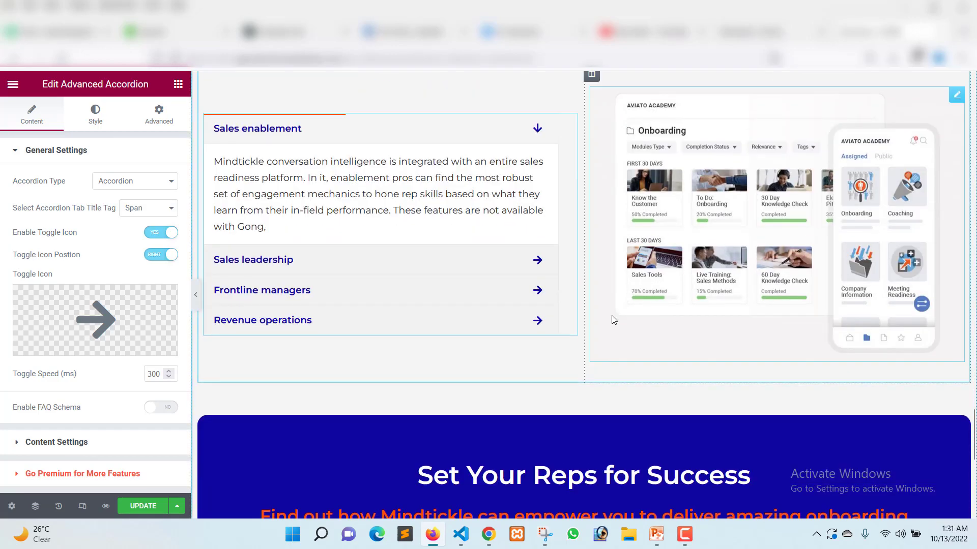
Select the Schedule a Demo button in the "Set Your Reps for Success" banner and inspect its CSS ID among the advanced layout settings.
scroll(632, 286, down, 5)
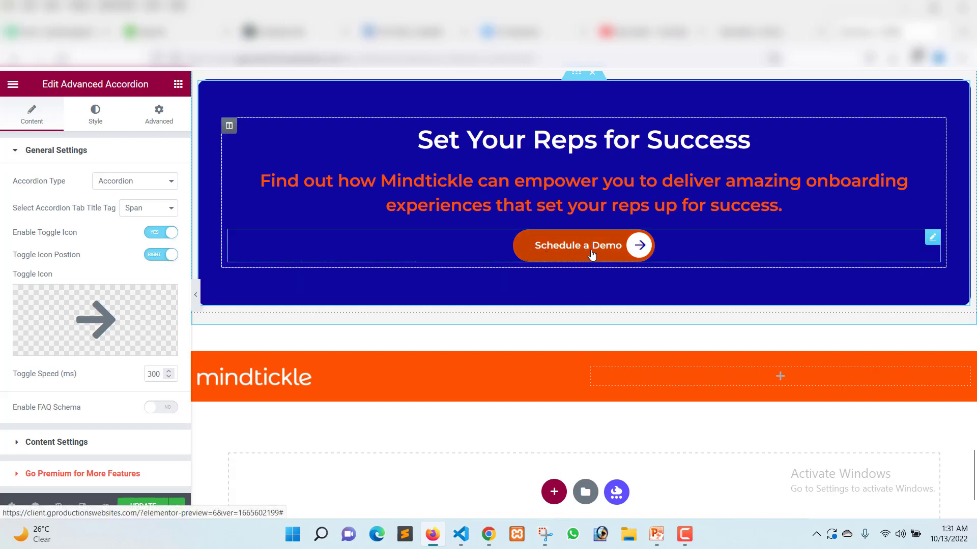
click(672, 249)
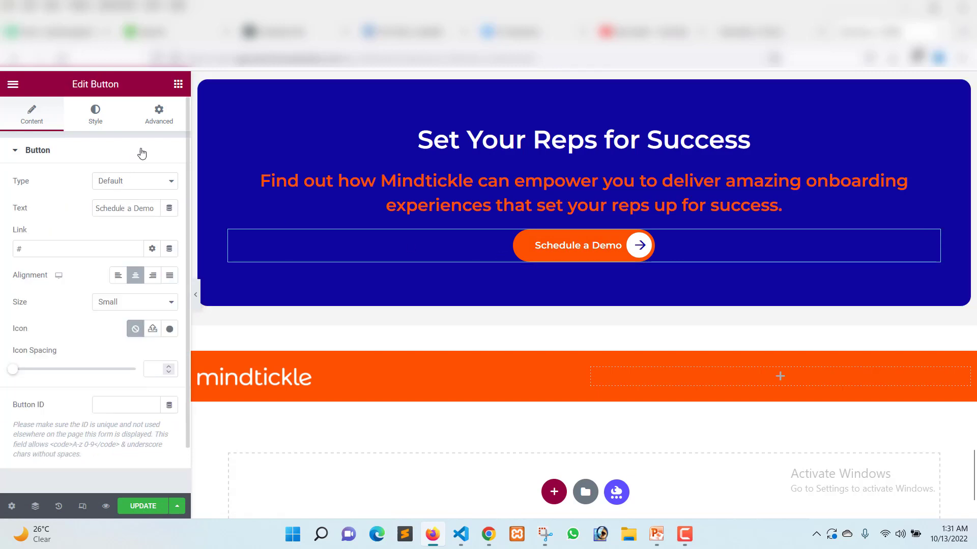
click(151, 122)
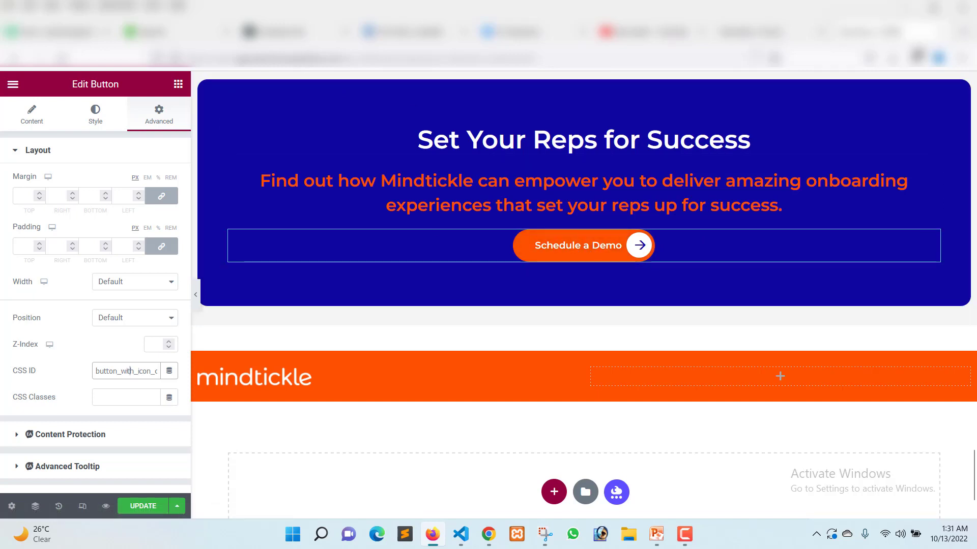
Leave the blank Elementor page for the WordPress editor, confirm the switch, and open the site's Additional CSS in the theme customizer.
click(747, 36)
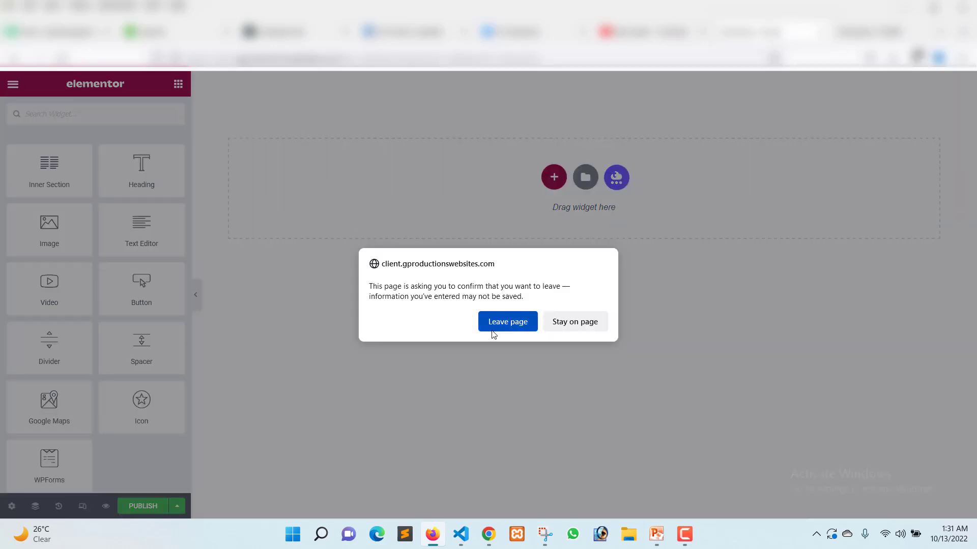
click(509, 319)
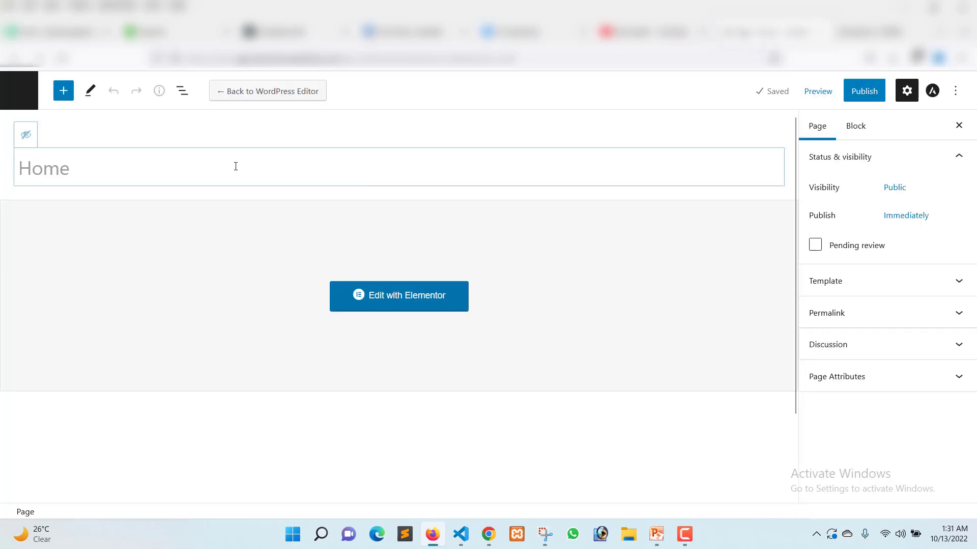
click(223, 99)
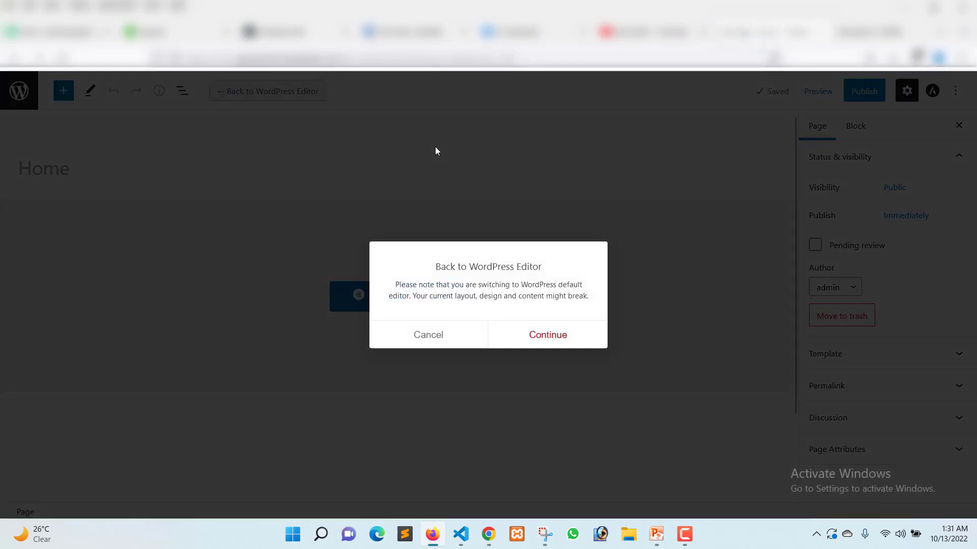
click(548, 337)
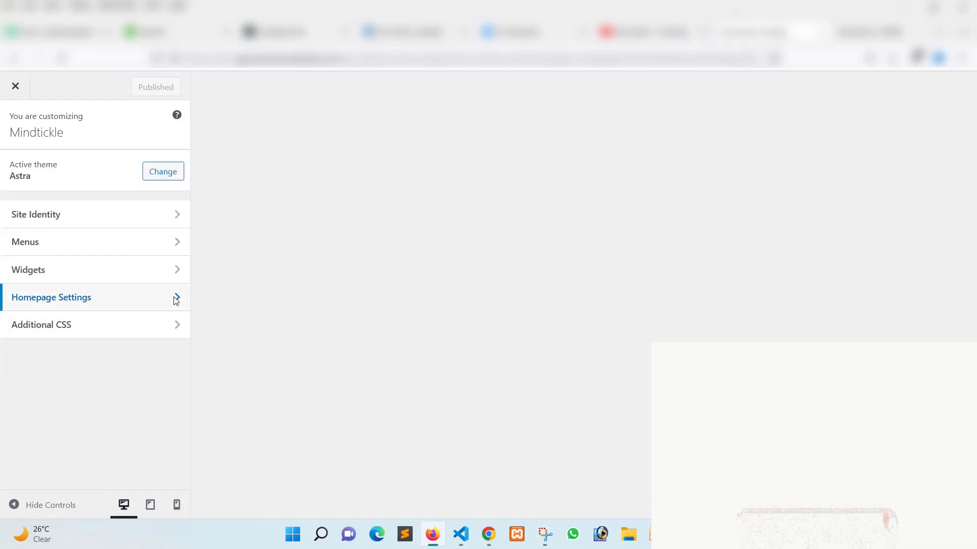
click(57, 336)
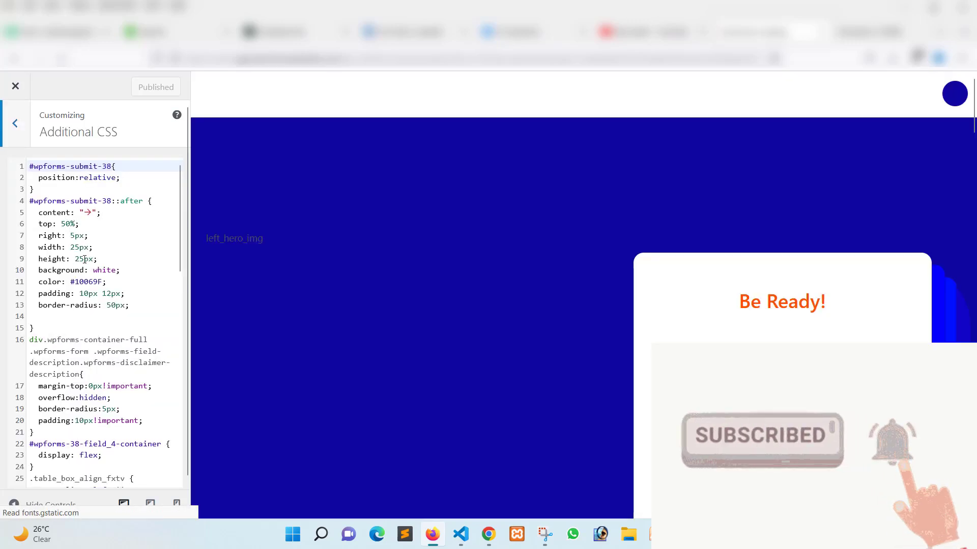
Examine the #wpforms-submit-38::after selector and its arrow content declaration in the Additional CSS.
scroll(82, 252, down, 2)
scroll(61, 224, up, 2)
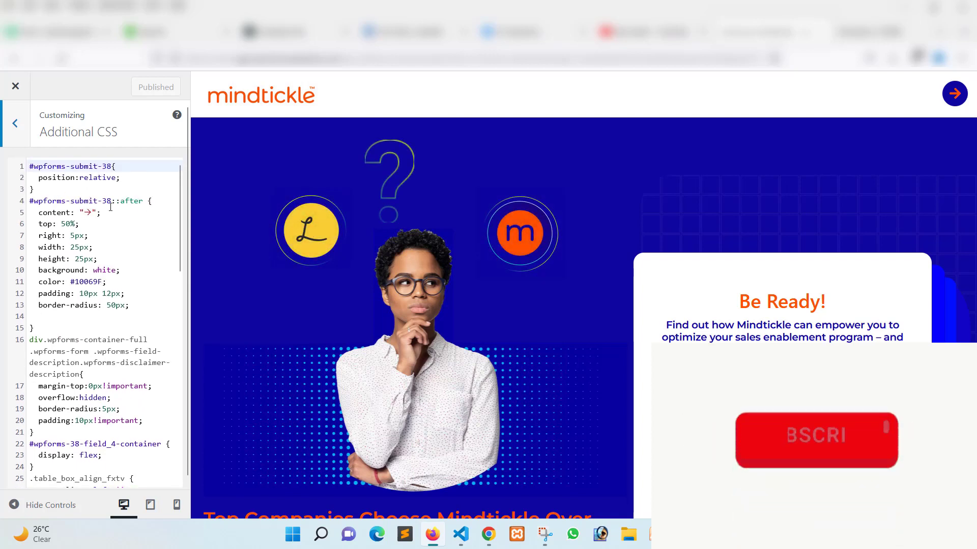
click(112, 202)
text(:)
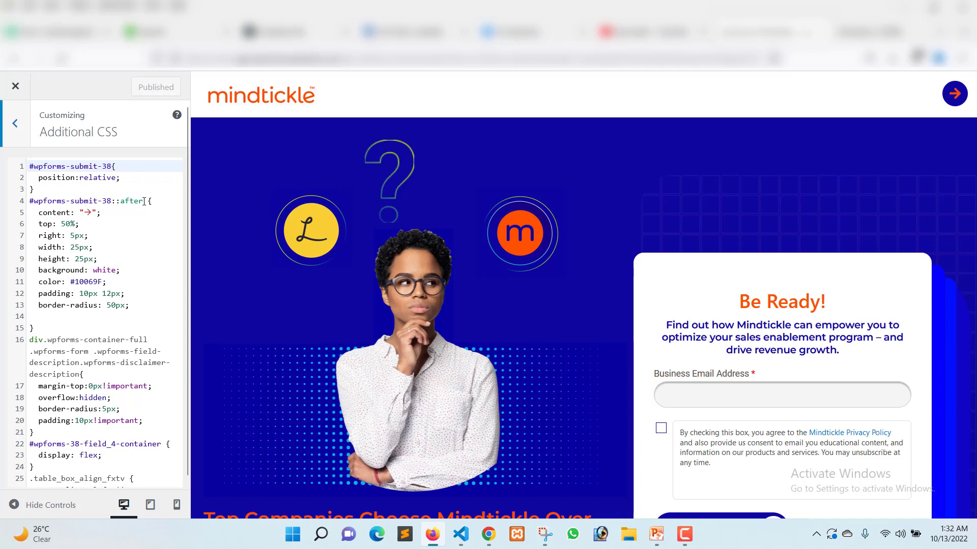
drag(144, 202, 117, 202)
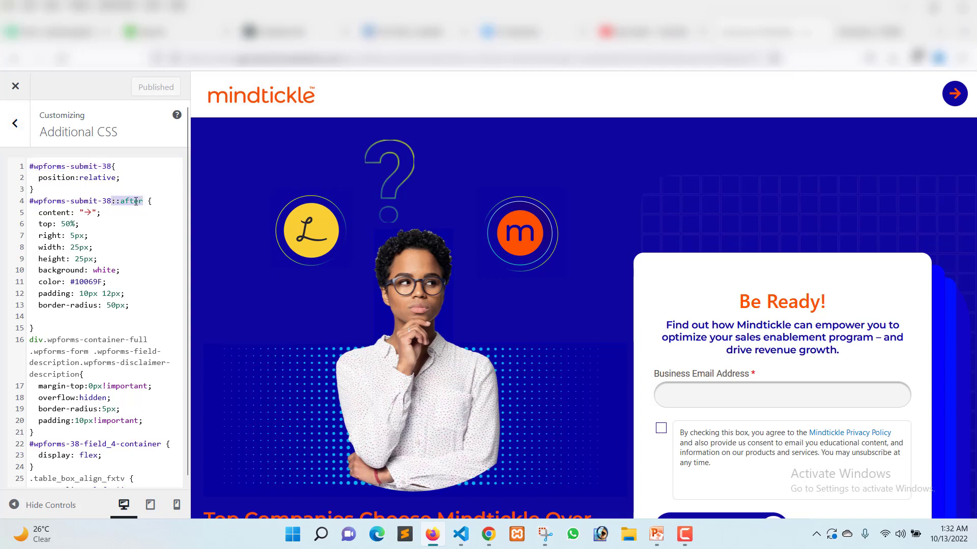
click(136, 201)
drag(35, 212, 62, 215)
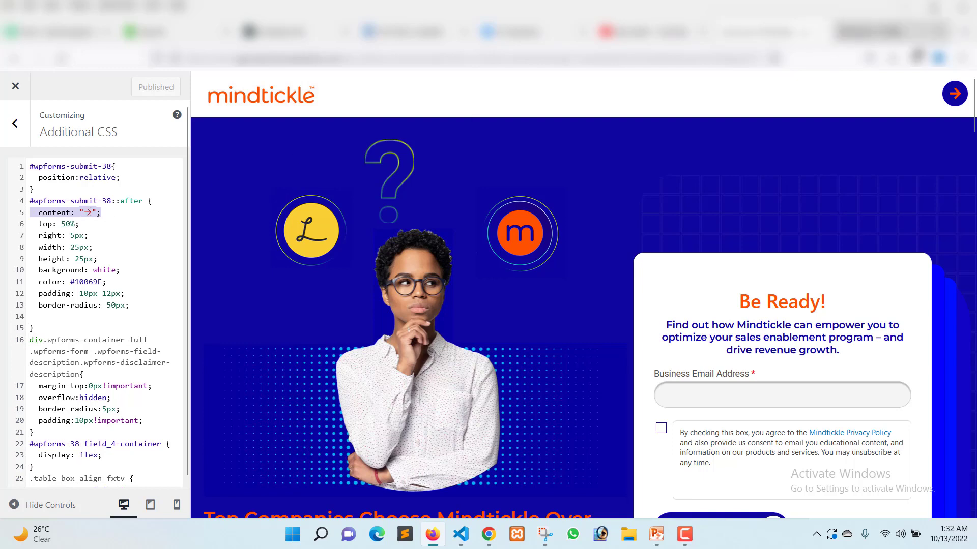
Compare the Schedule a Demo button in Elementor with the hero form's Request a Demo button in the customizer preview.
click(891, 31)
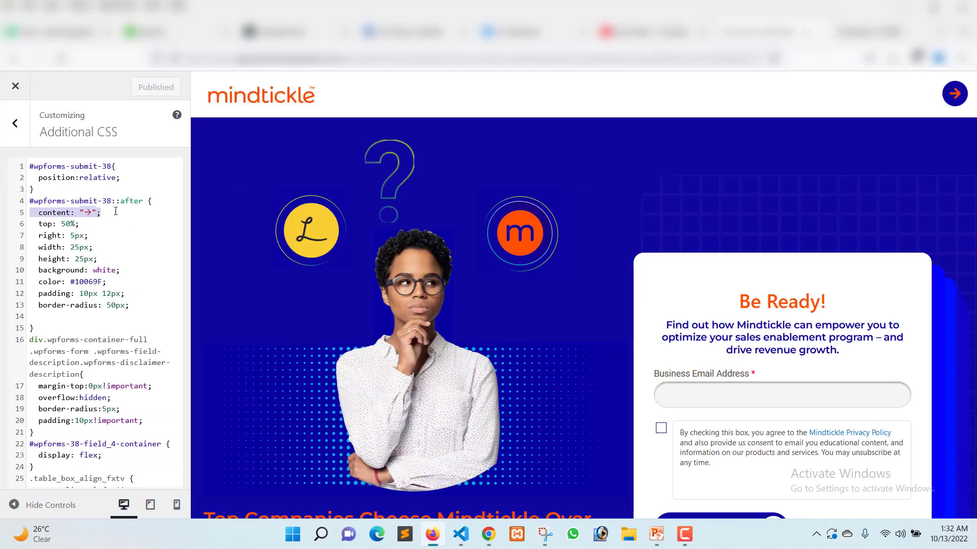
click(768, 32)
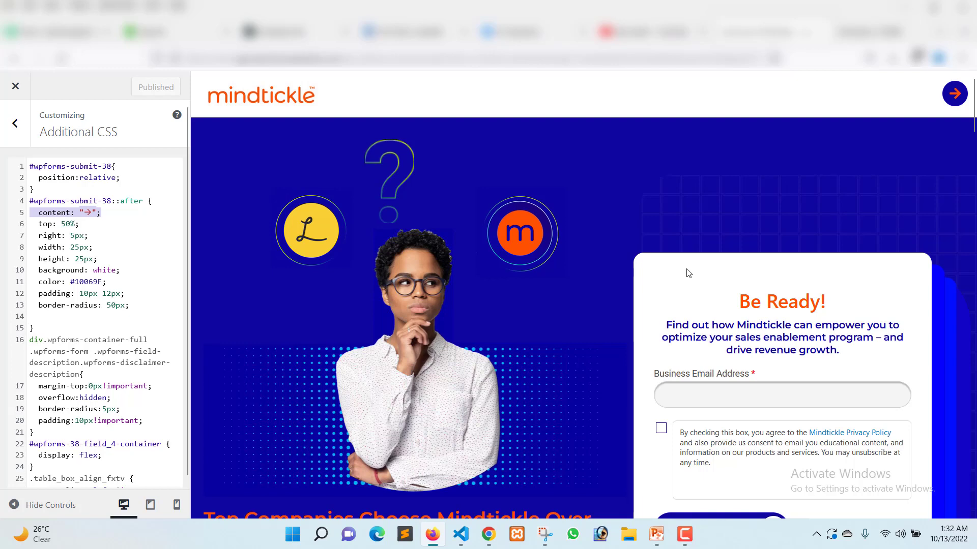
scroll(688, 273, down, 2)
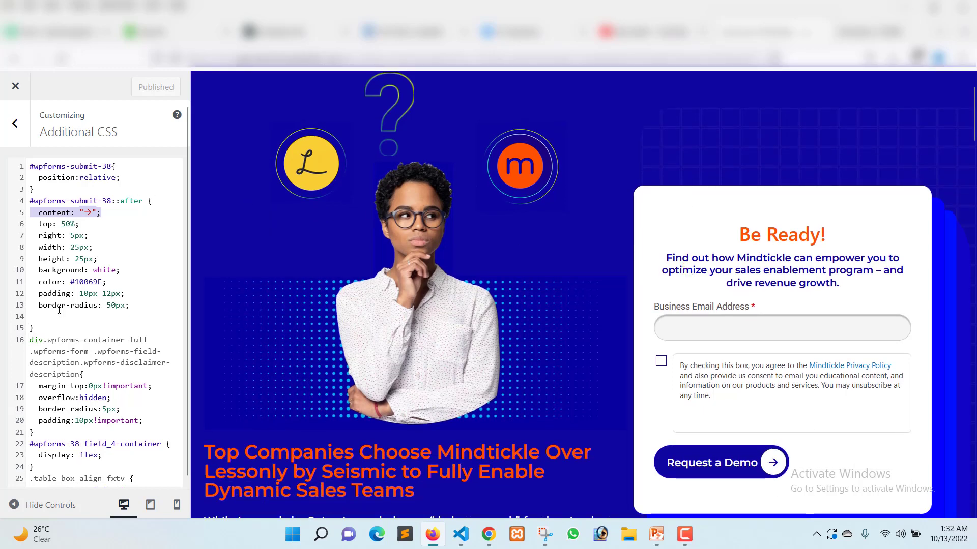
Inspect the full ::after rule and the position:relative rule for #wpforms-submit-38, checking briefly against the Elementor page.
drag(47, 324, 27, 202)
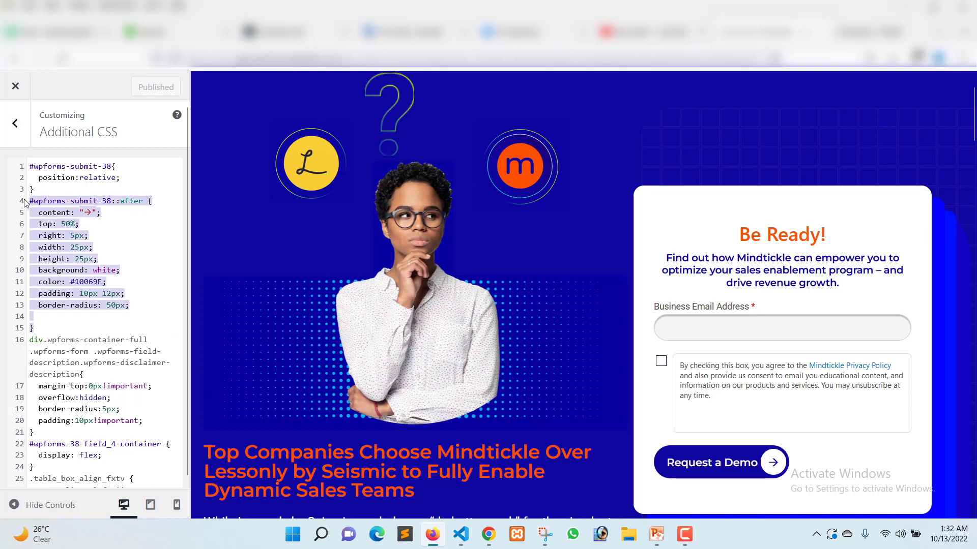
click(131, 203)
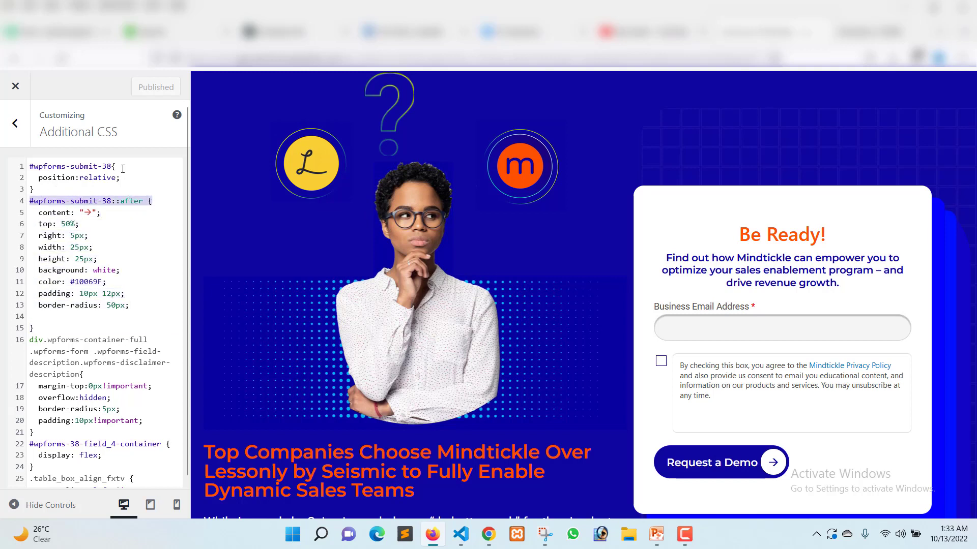
mouse_move(122, 169)
mouse_down()
mouse_move(30, 166)
mouse_move(121, 178)
mouse_up()
click(96, 235)
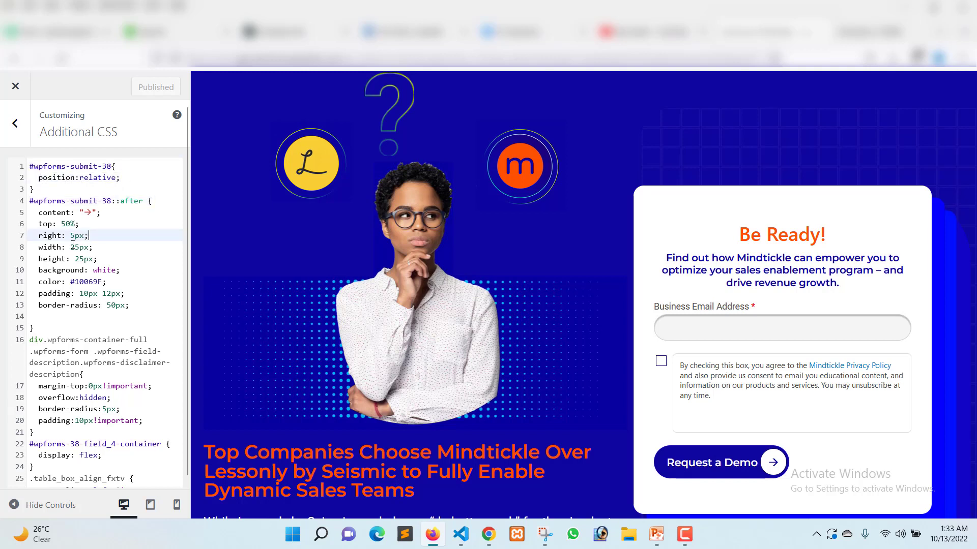
triple_click(70, 202)
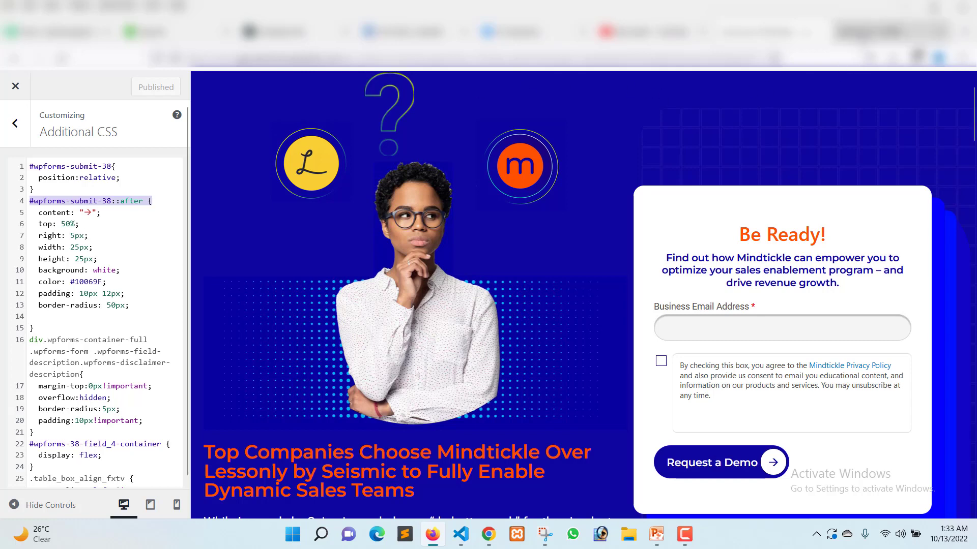
click(863, 39)
click(765, 32)
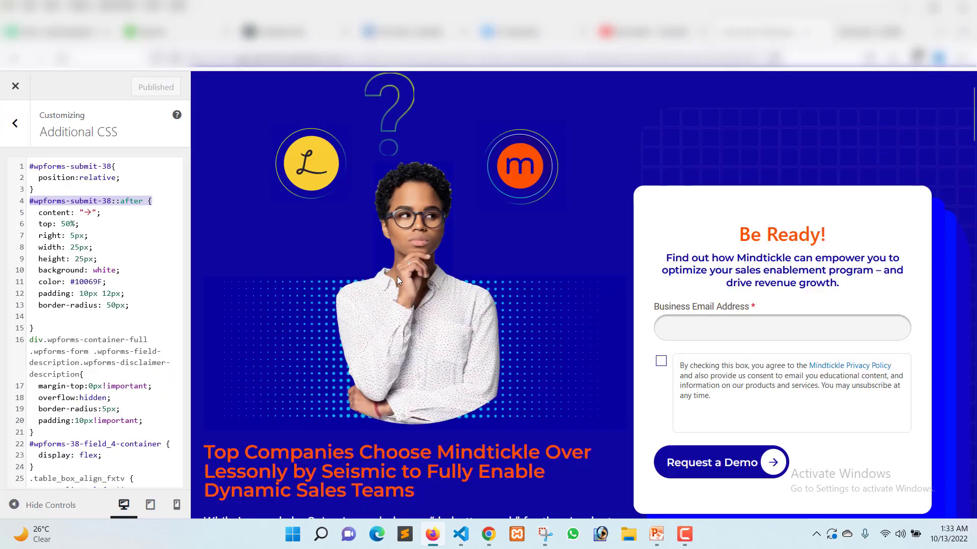
Open the published Mindtickle page and review its sections from the hero form to the footer, including the comparison table, counters and accordion.
click(865, 32)
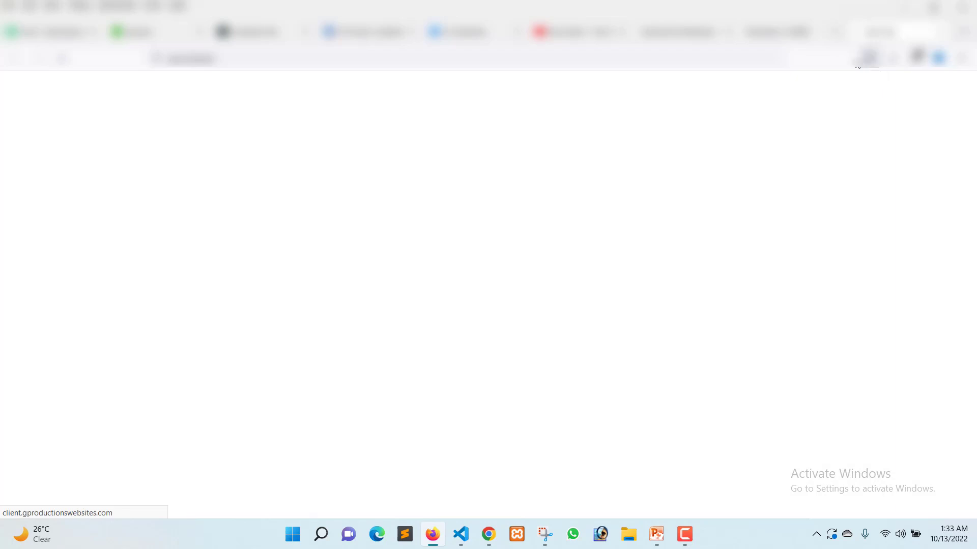
click(834, 31)
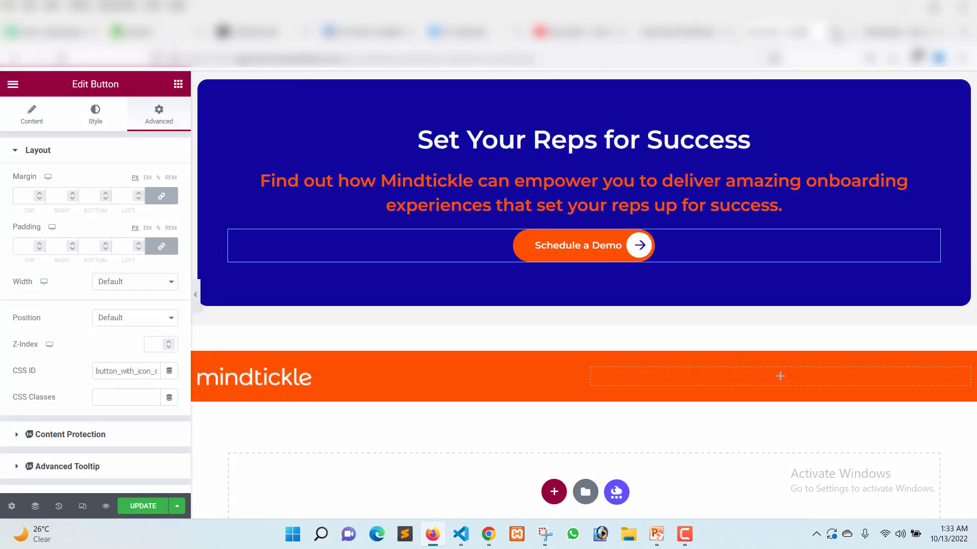
key(Return)
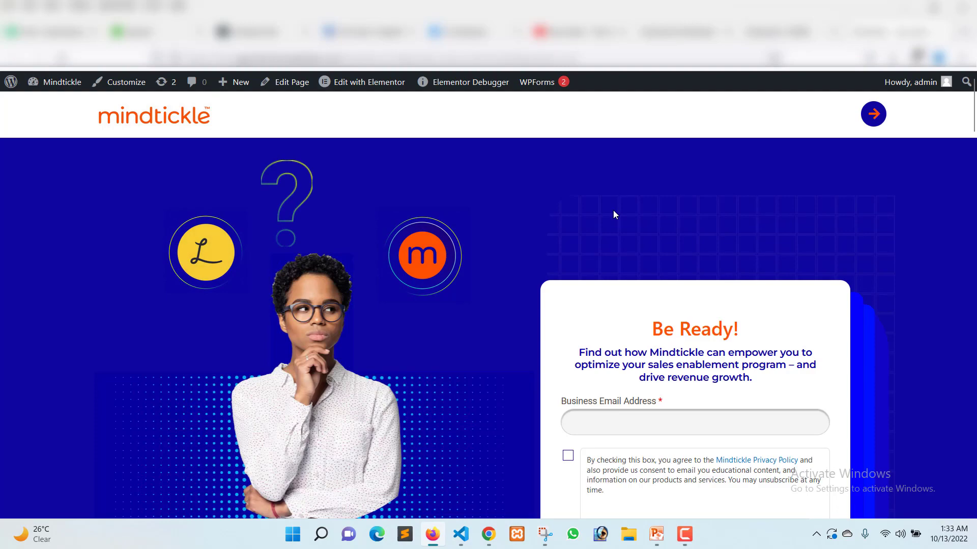
scroll(614, 226, down, 15)
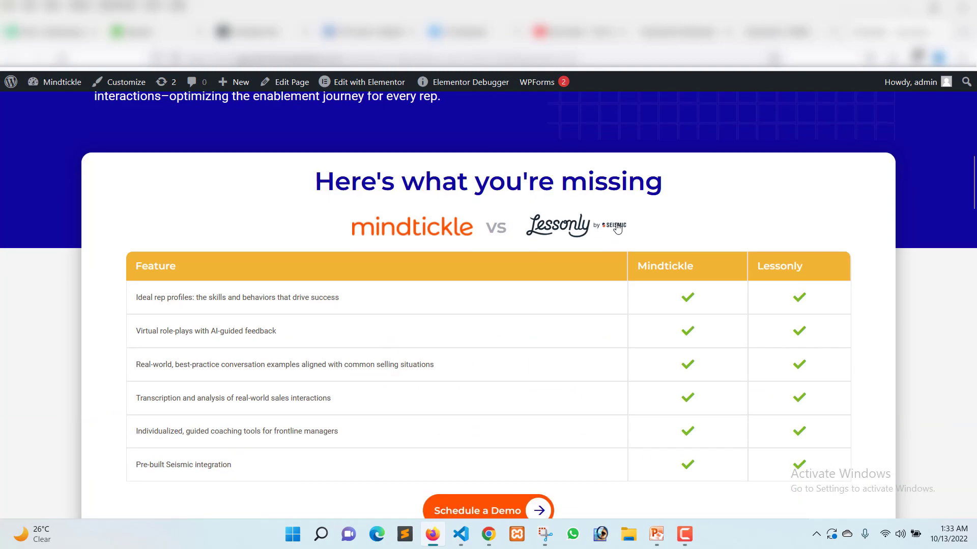
scroll(618, 227, down, 15)
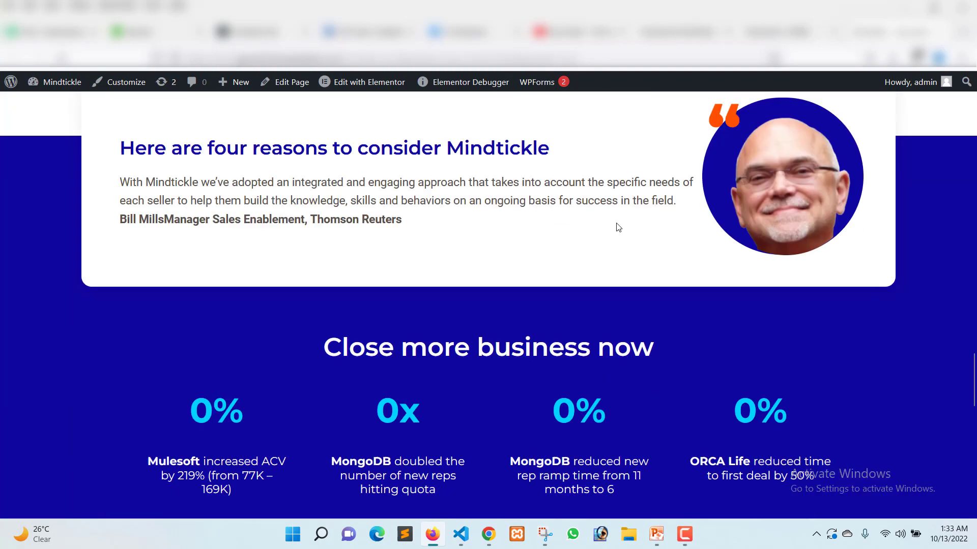
scroll(618, 227, down, 10)
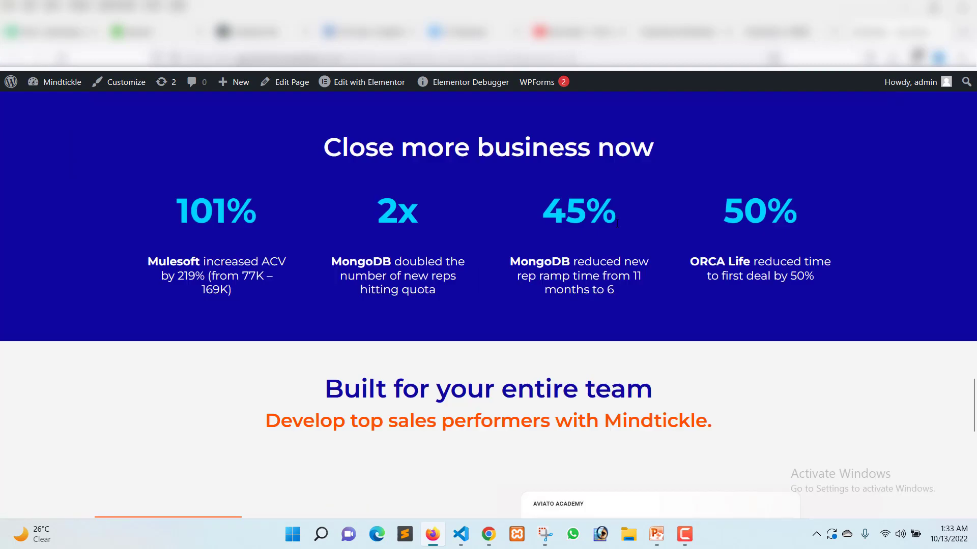
scroll(618, 226, down, 3)
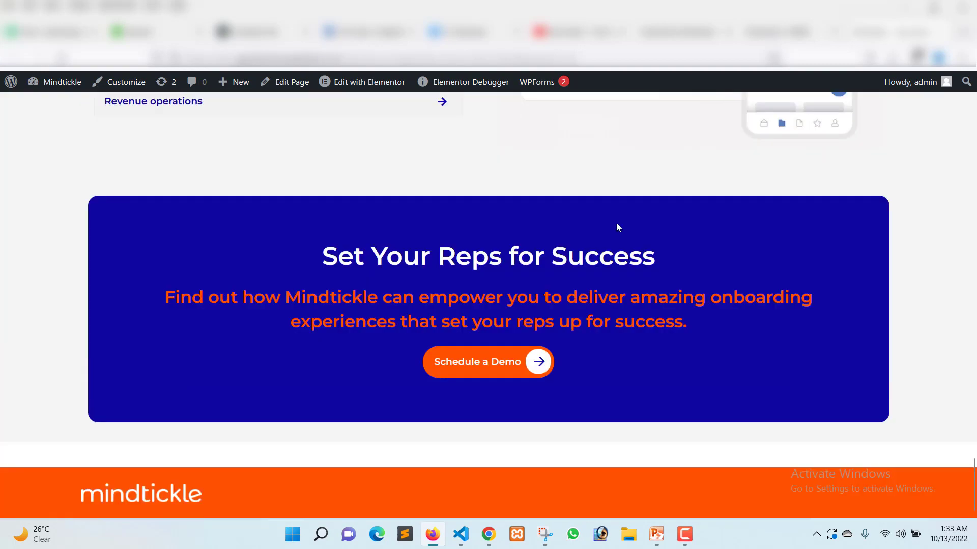
scroll(617, 227, up, 7)
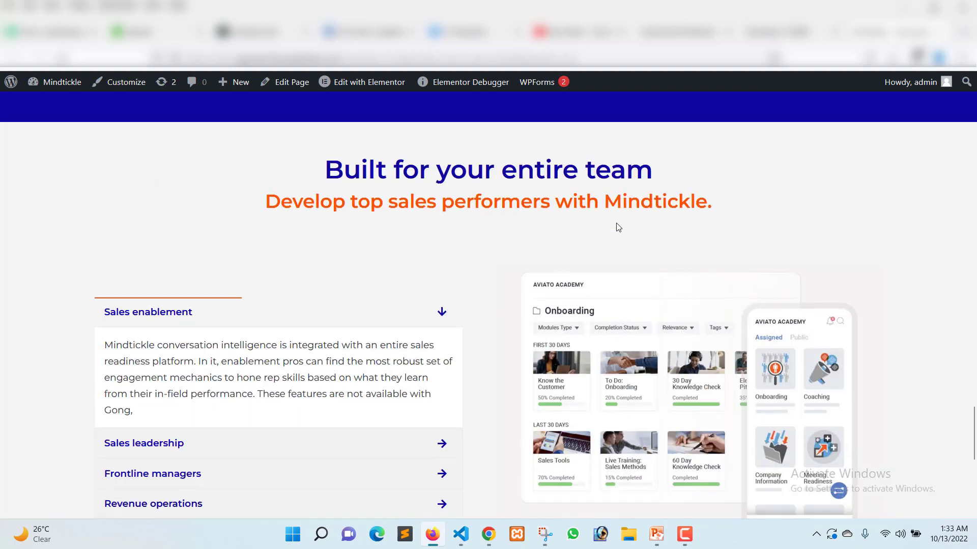
scroll(617, 226, down, 5)
scroll(617, 226, up, 5)
scroll(618, 227, up, 15)
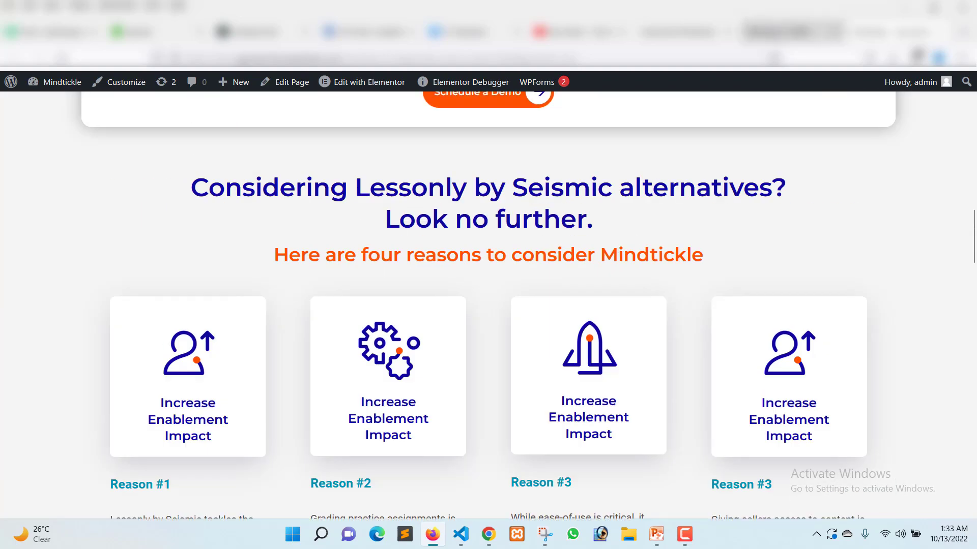
Stay in the Elementor editor, switch the preview to the mobile device view, and check the responsive layout from the accordion up to the header.
click(796, 31)
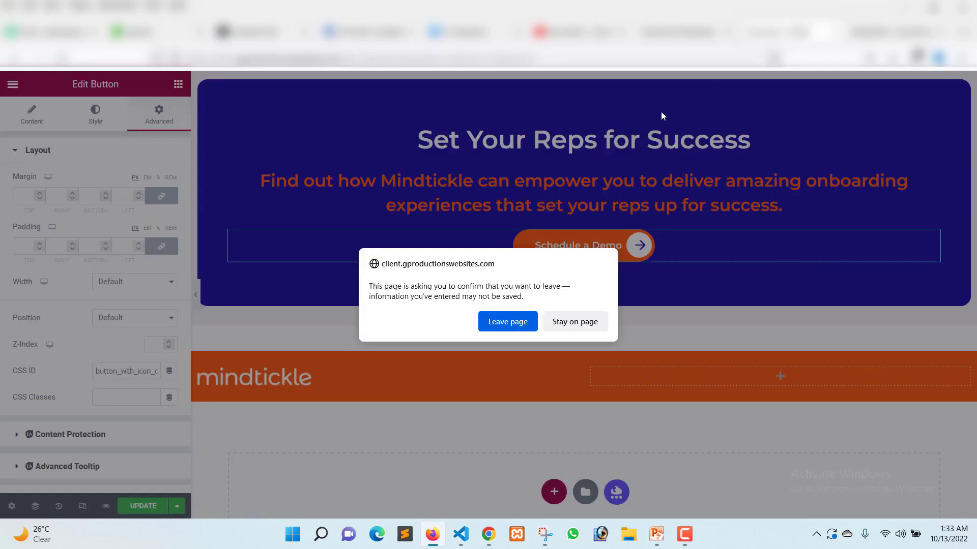
click(583, 322)
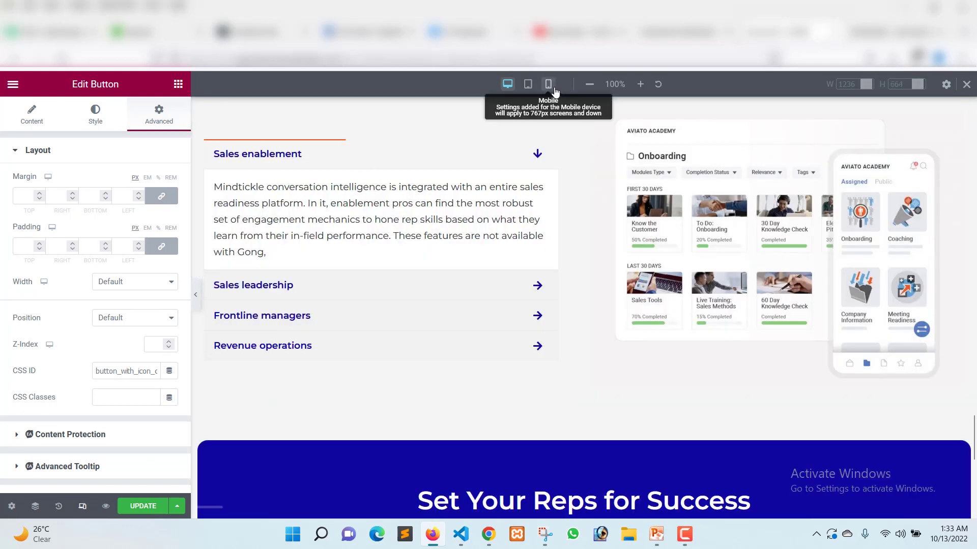
click(548, 83)
scroll(573, 339, down, 15)
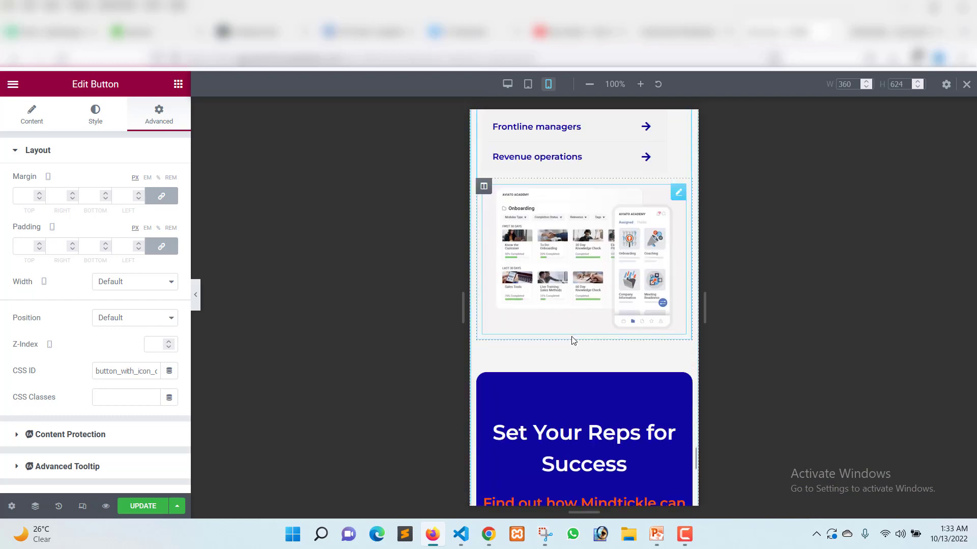
scroll(573, 337, up, 15)
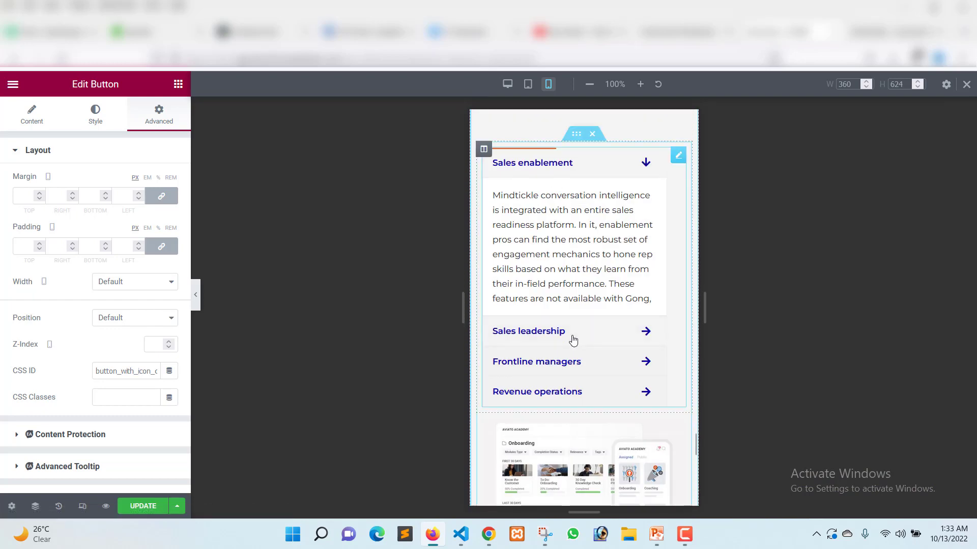
scroll(572, 338, up, 20)
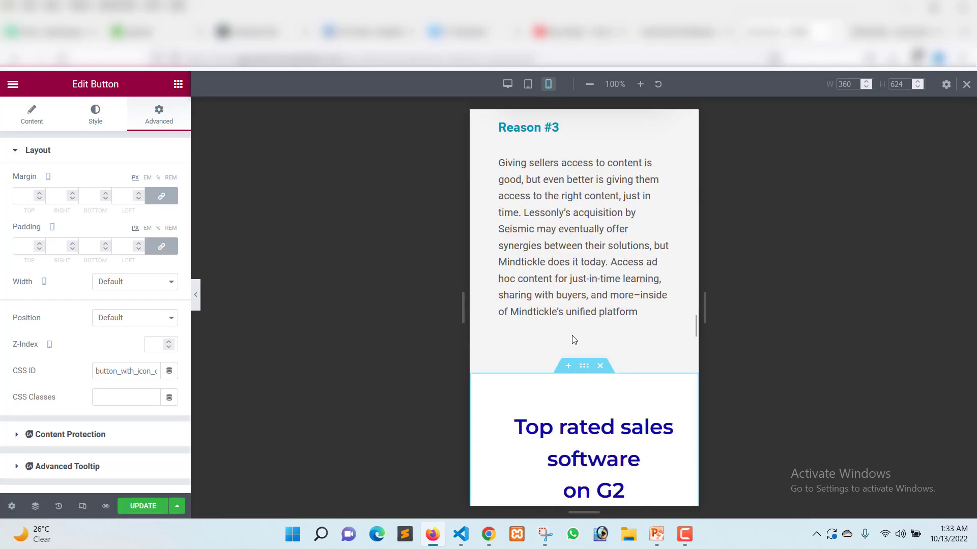
scroll(573, 339, up, 20)
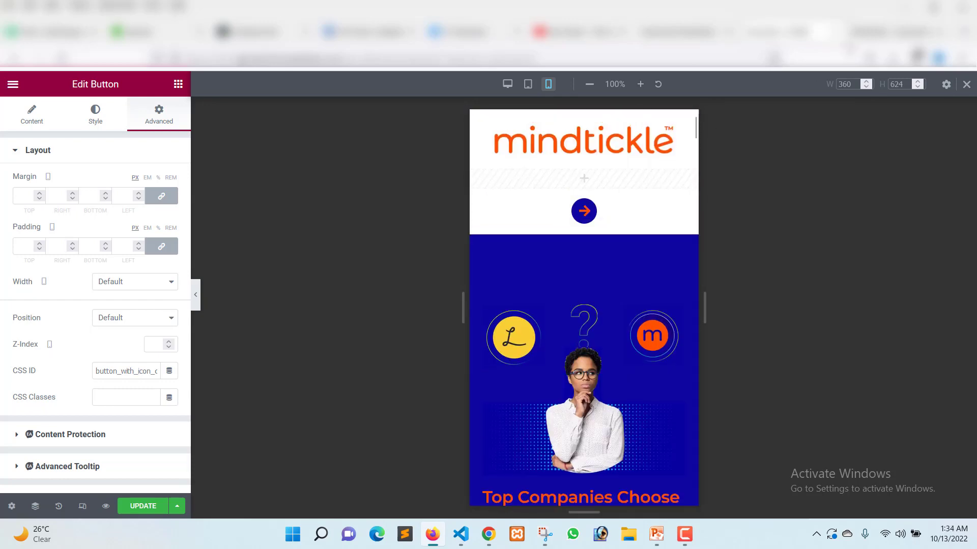
Close the Elementor editor, confirm leaving the page, and return to the hero section of the published Mindtickle page.
click(834, 32)
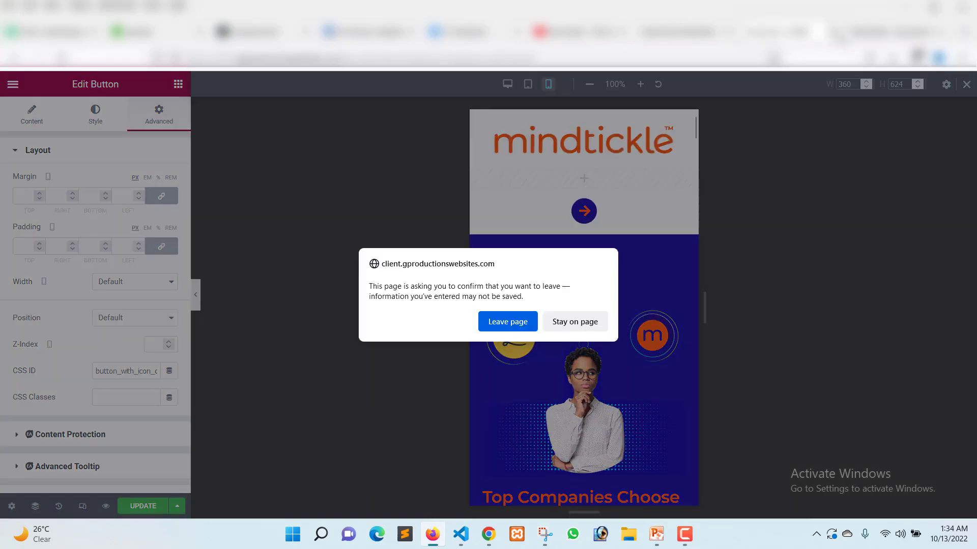
click(521, 321)
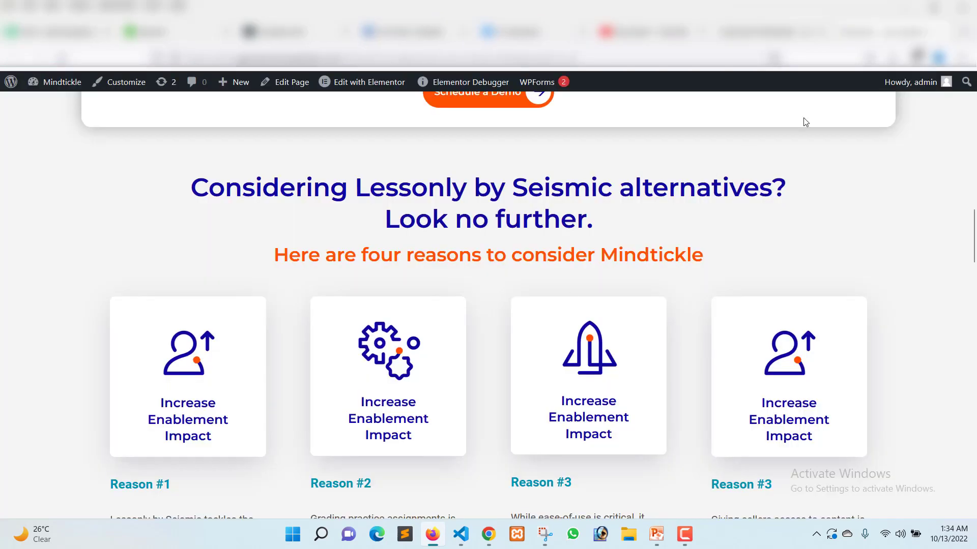
scroll(311, 307, up, 15)
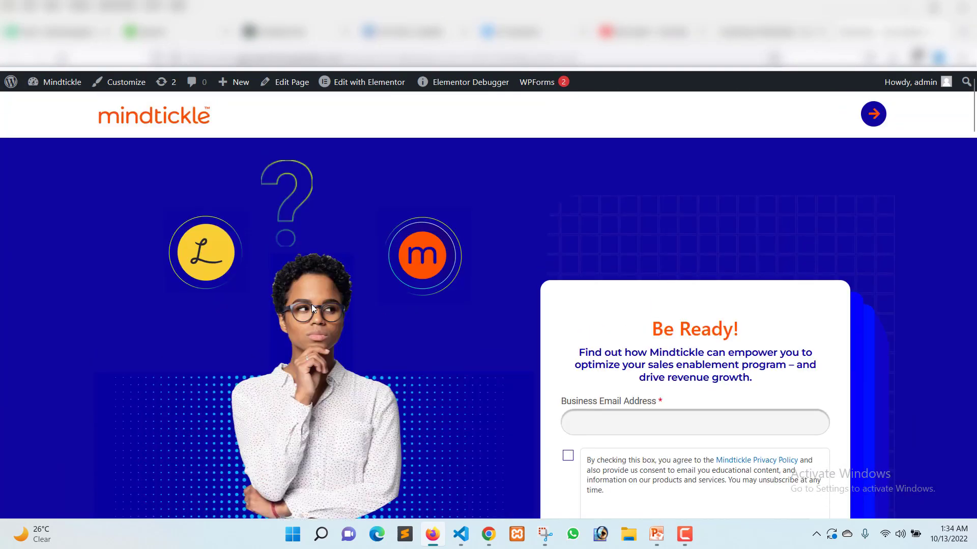